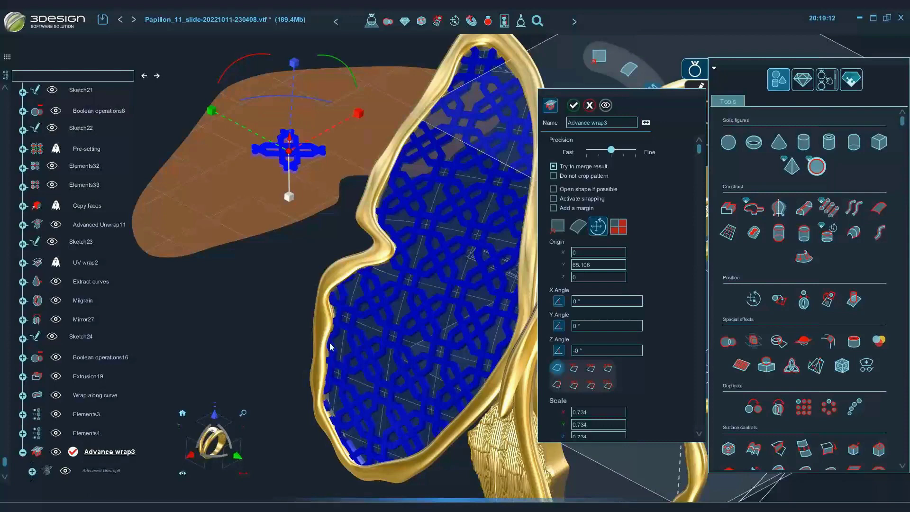
- Scale the Celtic pattern down to about 0.504 on the unwrapped wing and recompute the wrap preview
middle_drag(369, 364, 350, 385)
drag(257, 228, 319, 200)
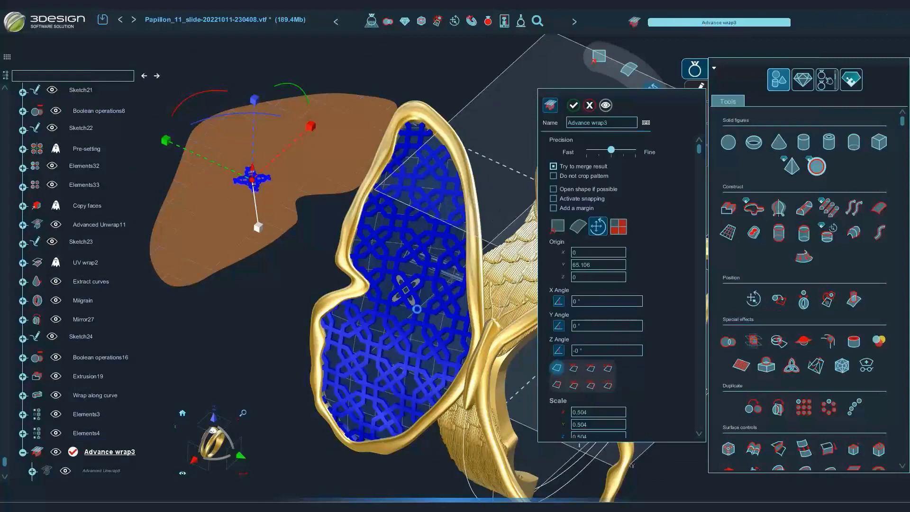
middle_drag(366, 360, 432, 322)
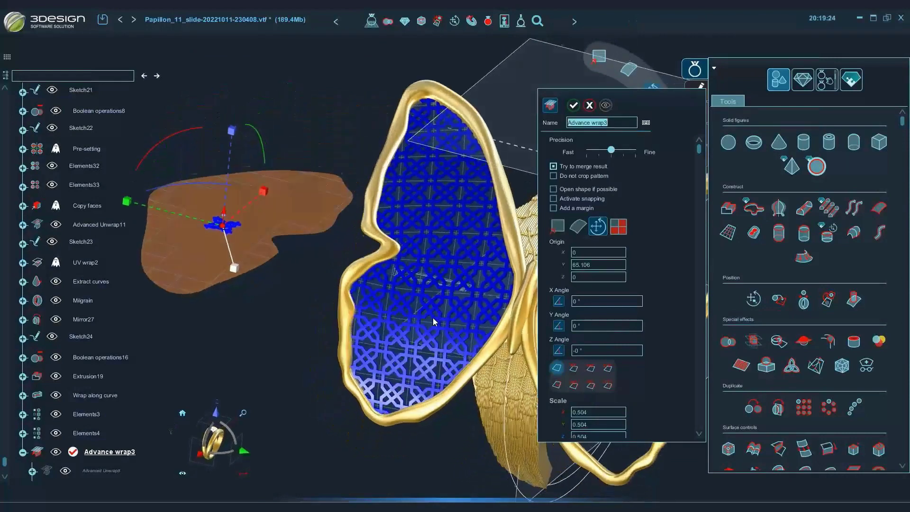
- Replace the wrap's pattern object with Hexa_3D from the hexagonal 3D patterns library
click(557, 226)
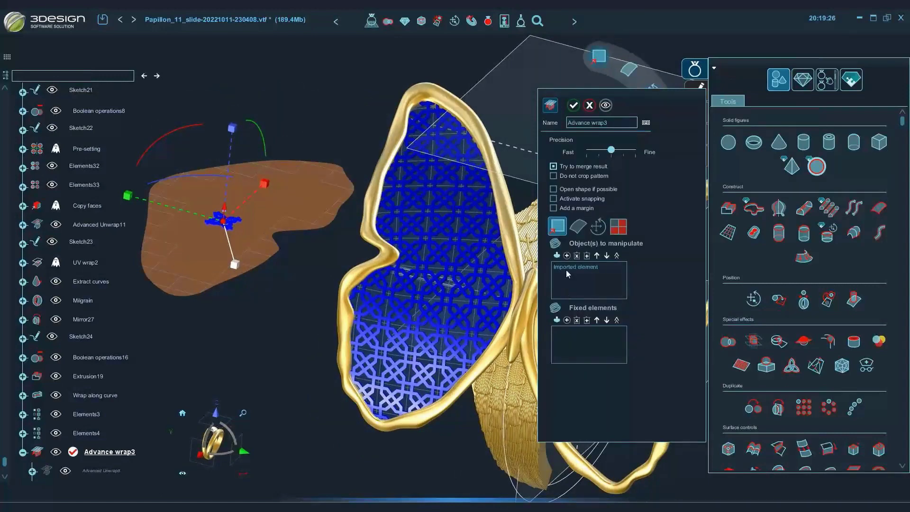
click(556, 256)
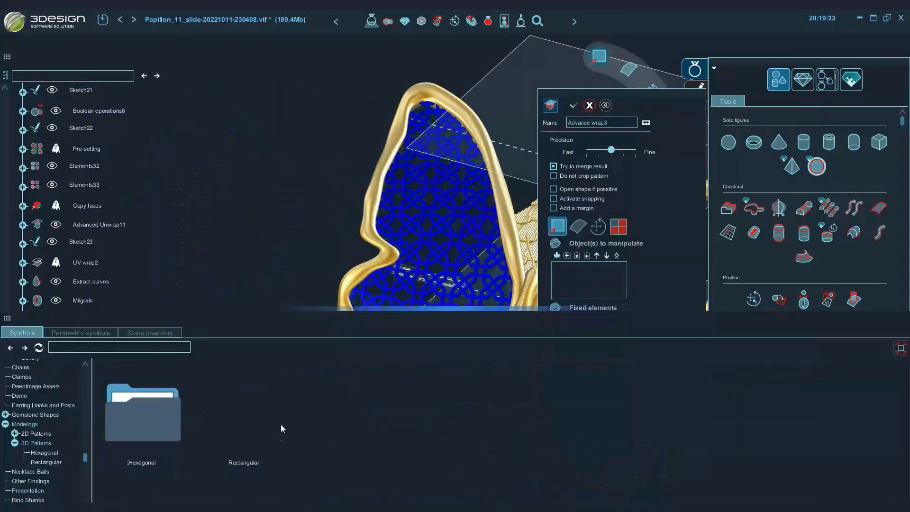
double_click(165, 425)
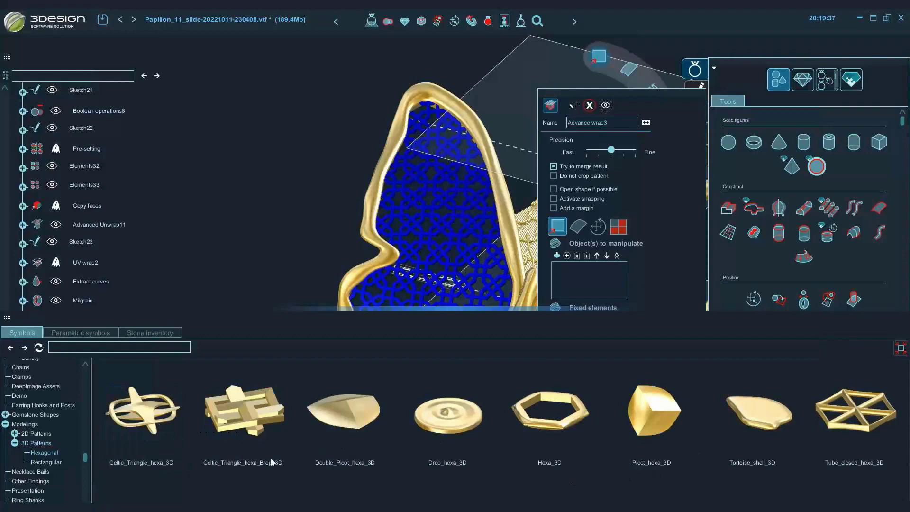
double_click(559, 436)
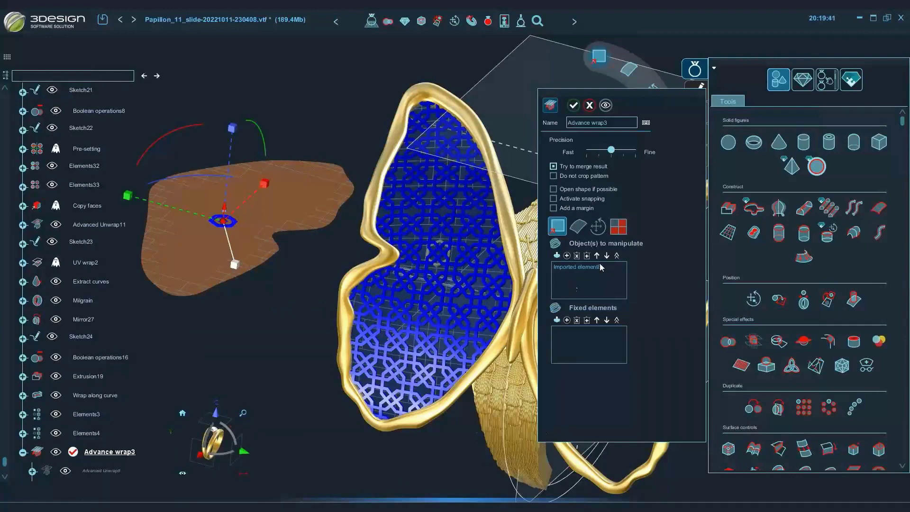
- Check the hexagonal duplication of the pattern and preview the wrapped result on the butterfly wing
click(606, 226)
click(618, 227)
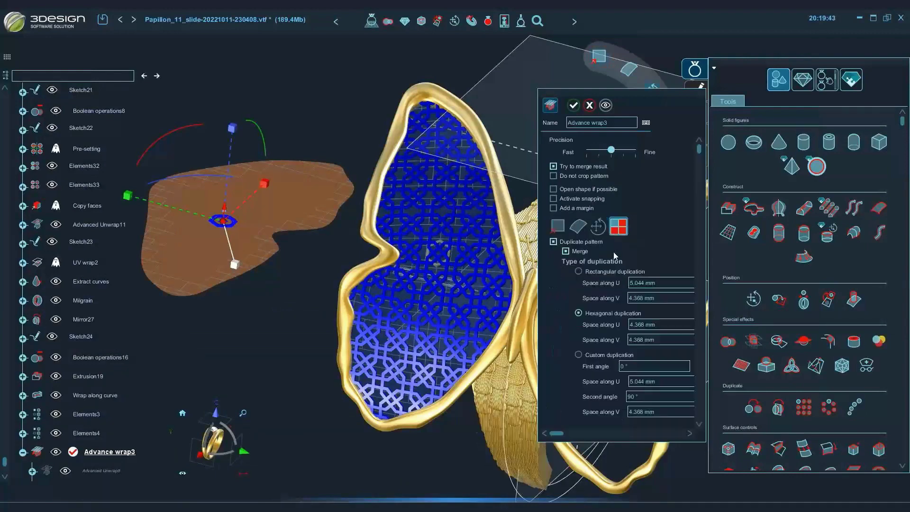
right_drag(488, 327, 474, 227)
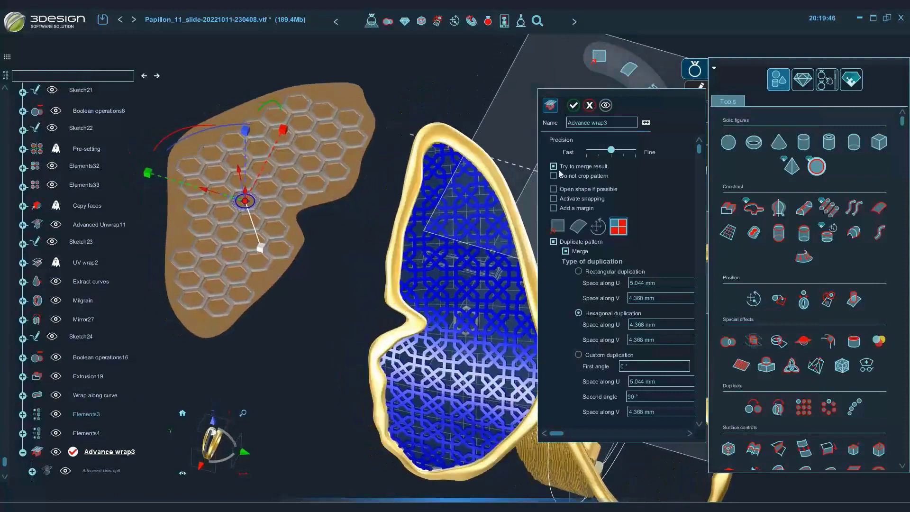
click(605, 105)
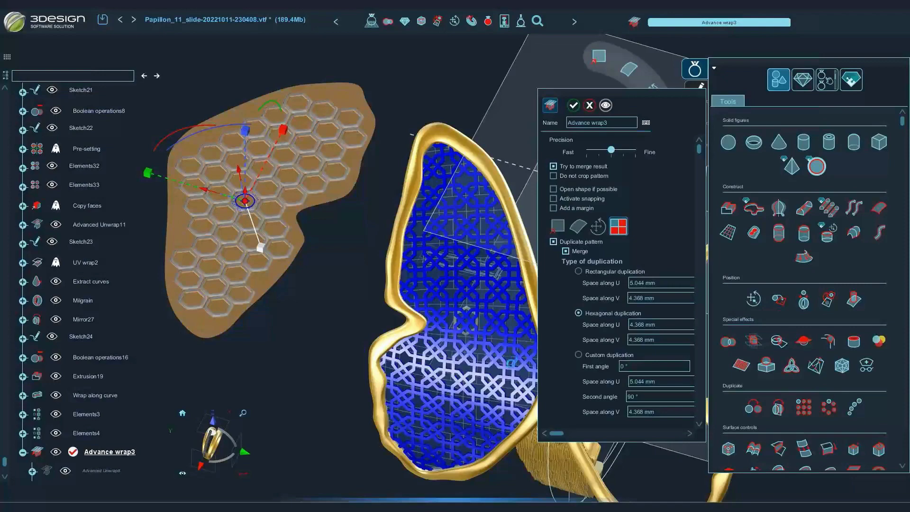
right_drag(471, 390, 476, 307)
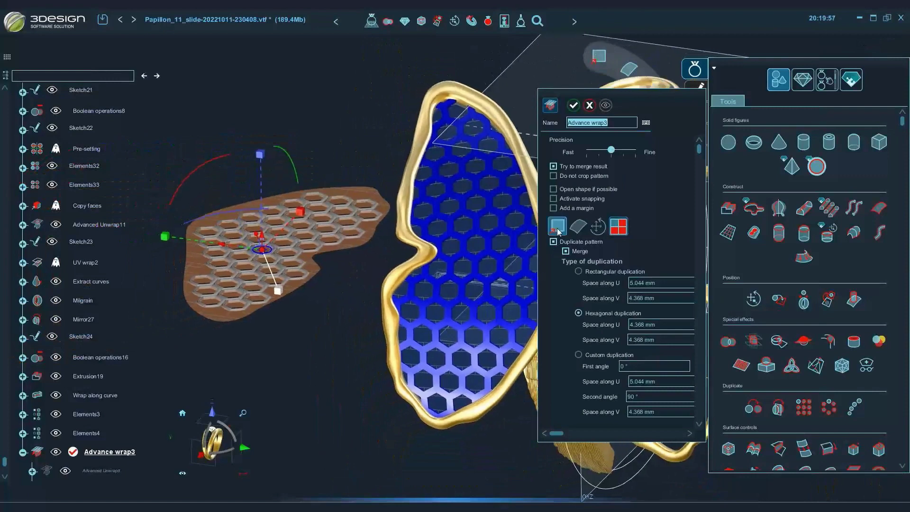
click(597, 226)
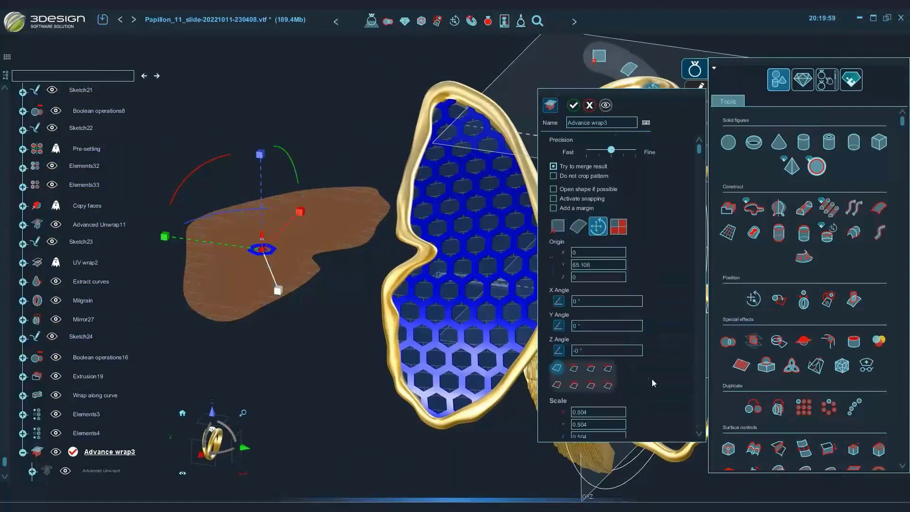
scroll(587, 192, down, 1)
scroll(587, 192, up, 1)
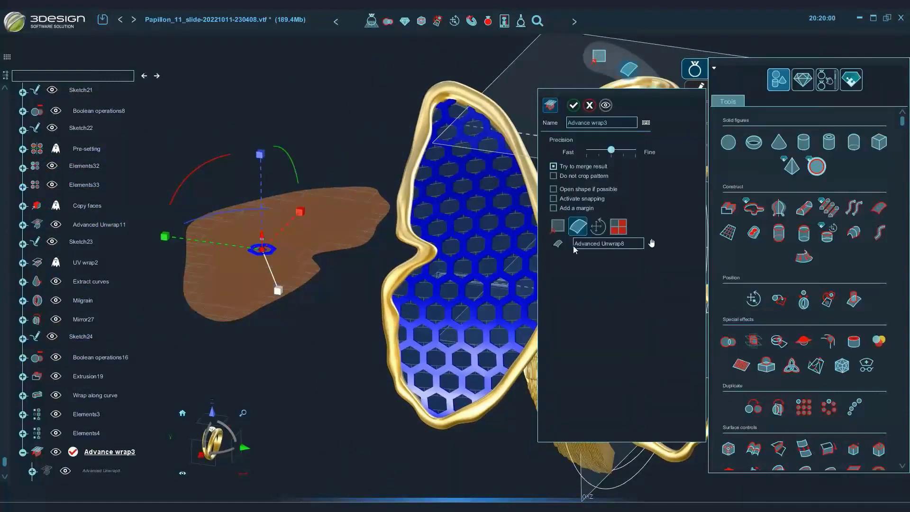
- Replace the wrap's pattern object with Tortoise_shell_3D from the hexagonal 3D patterns library
click(563, 228)
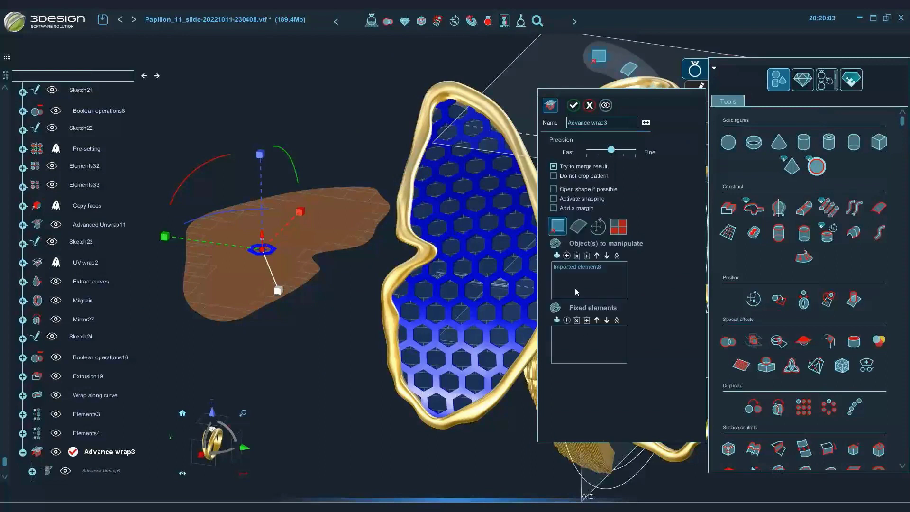
click(576, 255)
click(556, 255)
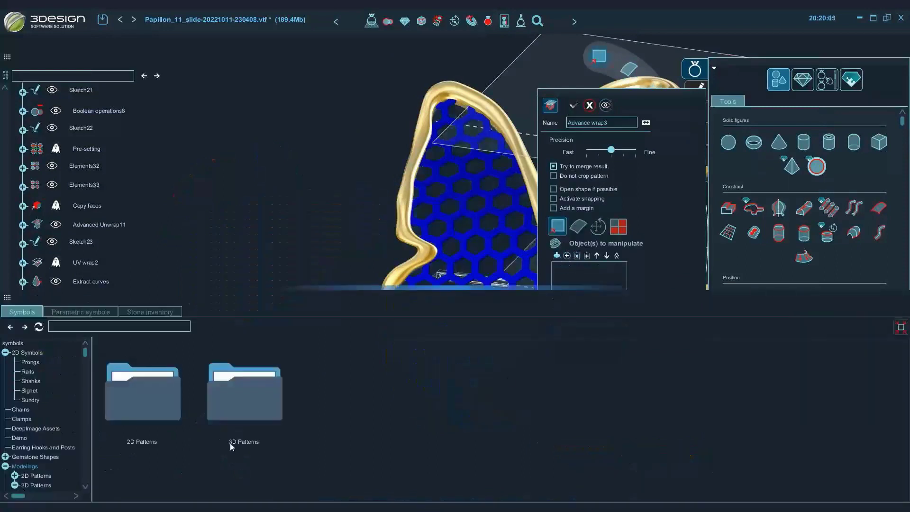
double_click(249, 413)
double_click(145, 394)
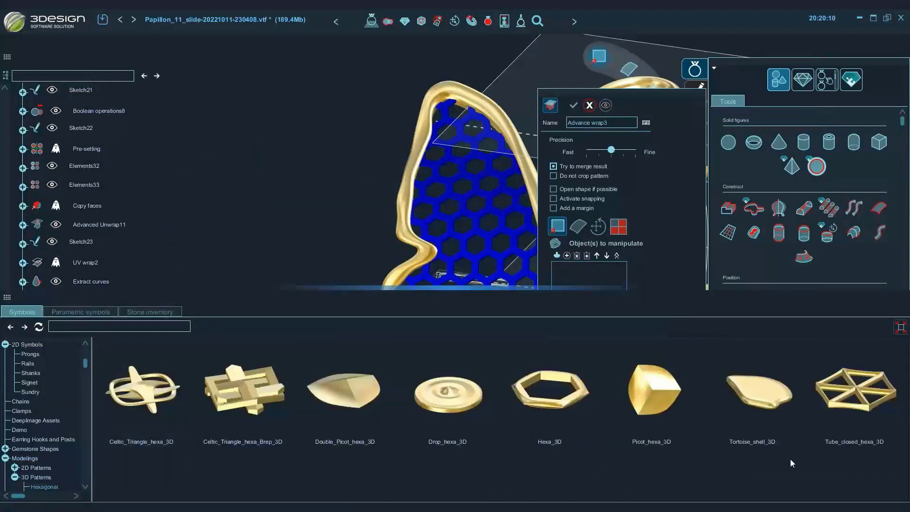
double_click(777, 406)
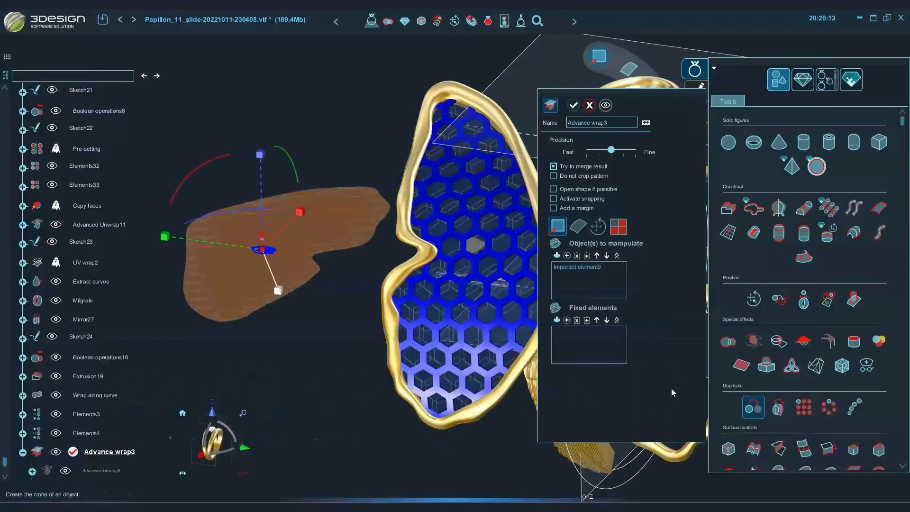
- Show the tortoise shell pattern's duplication on the unwrapped wing and rotate the pattern about its vertical axis
scroll(451, 338, up, 5)
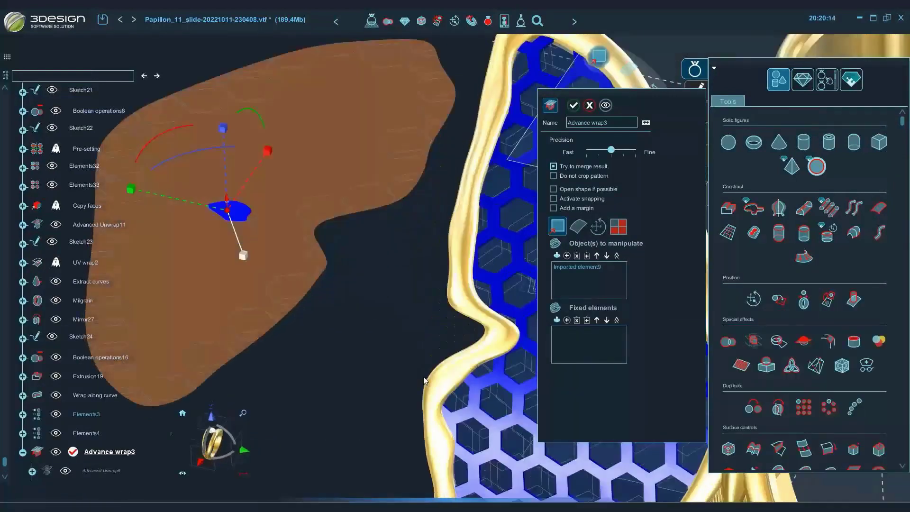
click(619, 226)
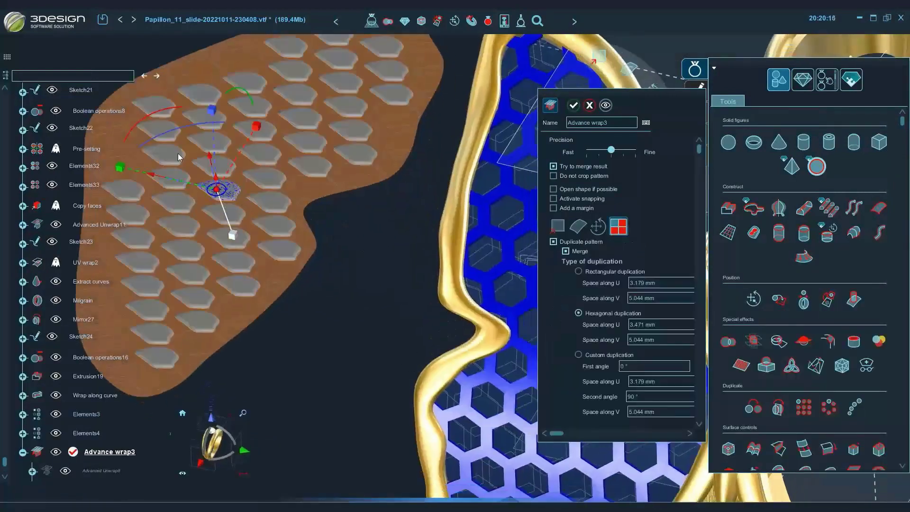
drag(177, 134, 146, 193)
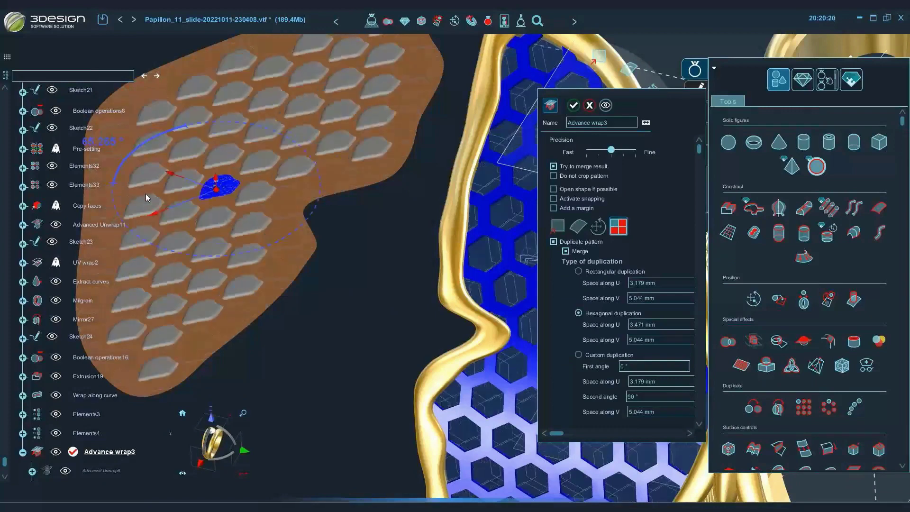
- Apply the wrap with custom duplication, spaced about 2.07 mm along U and 2.68 mm along V, with result merging off
click(579, 356)
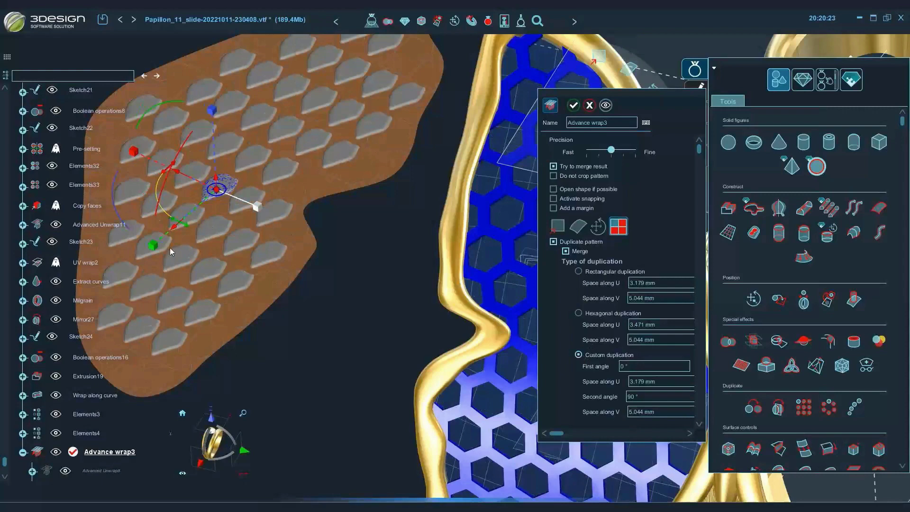
drag(184, 219, 185, 176)
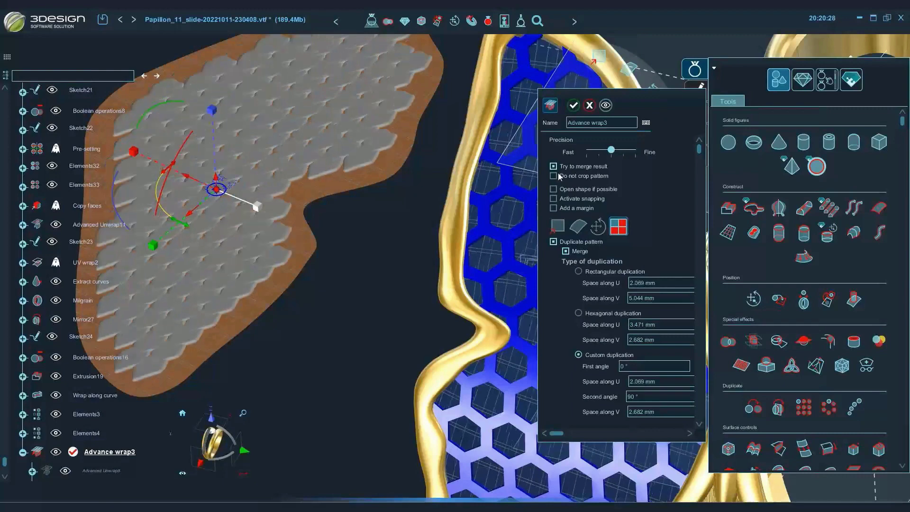
middle_drag(319, 286, 326, 271)
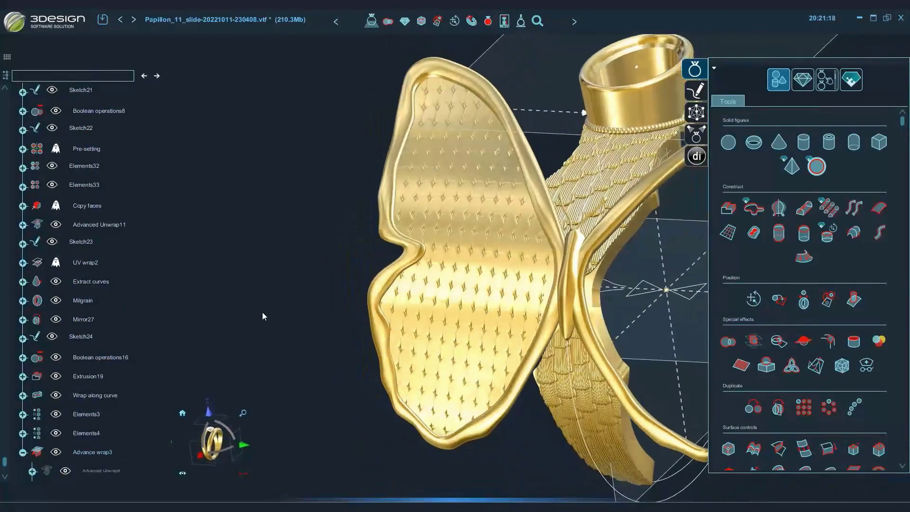
- Inspect the scale texture wrapped on the butterfly wing up close and from several angles
middle_drag(378, 314, 192, 170)
scroll(261, 159, up, 3)
scroll(189, 185, up, 6)
middle_drag(439, 413, 574, 373)
scroll(574, 373, down, 10)
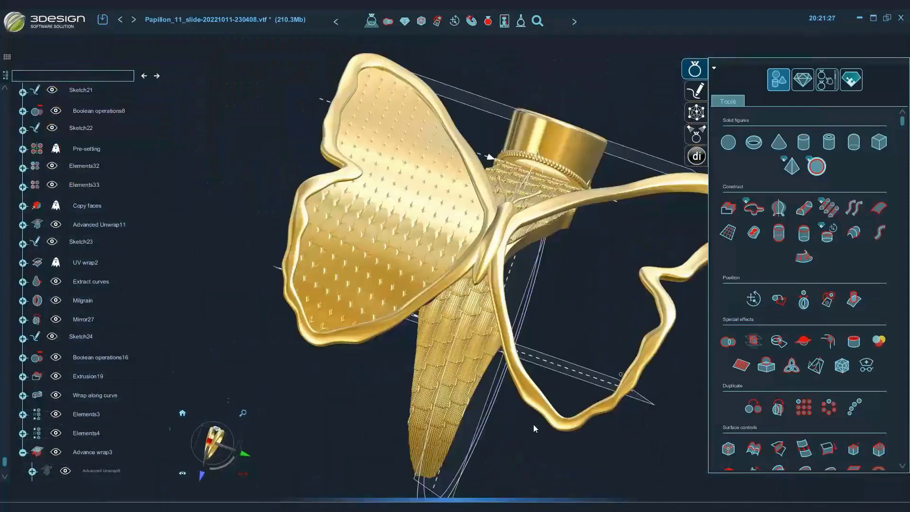
middle_drag(533, 428, 597, 419)
- Reopen Advance wrap3 for editing and clear its object to manipulate
double_click(108, 453)
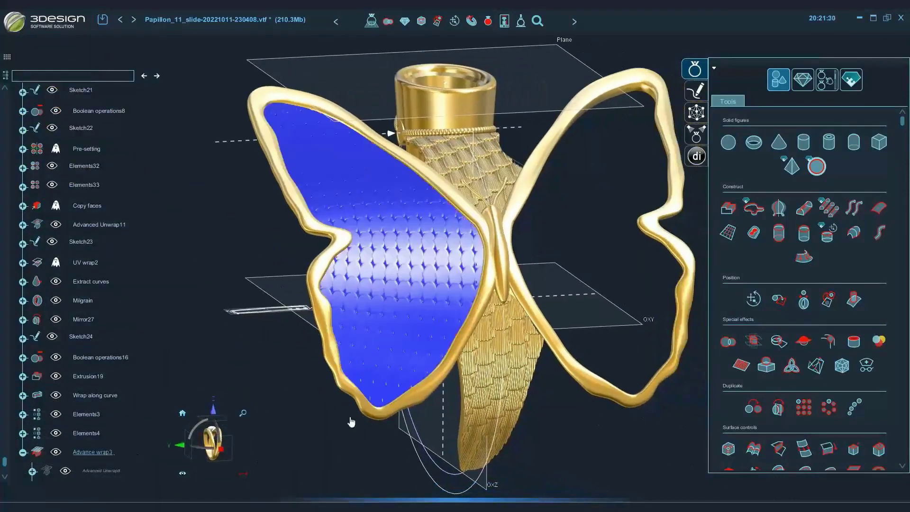
middle_drag(343, 386, 396, 350)
scroll(353, 367, down, 3)
click(556, 227)
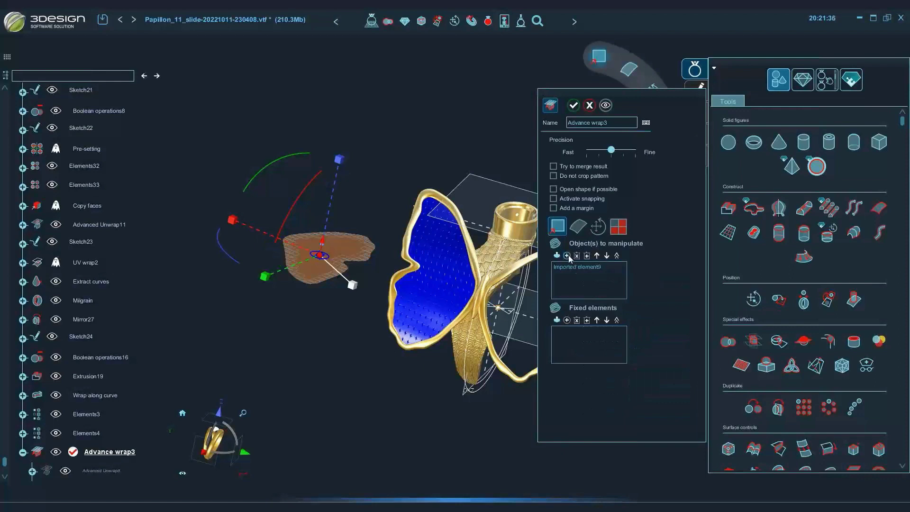
click(576, 256)
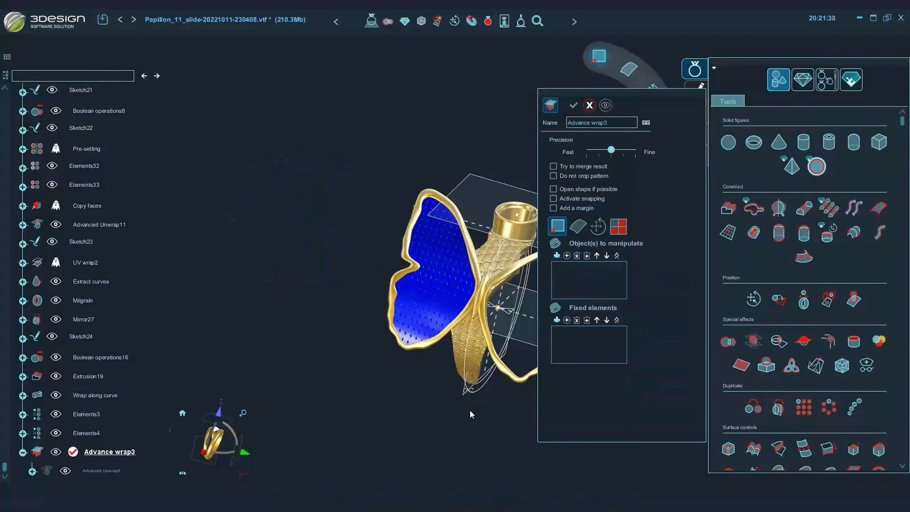
- Browse the hexagonal and rectangular 3D patterns in the symbols library, then cancel the wrap edit
drag(291, 500, 297, 199)
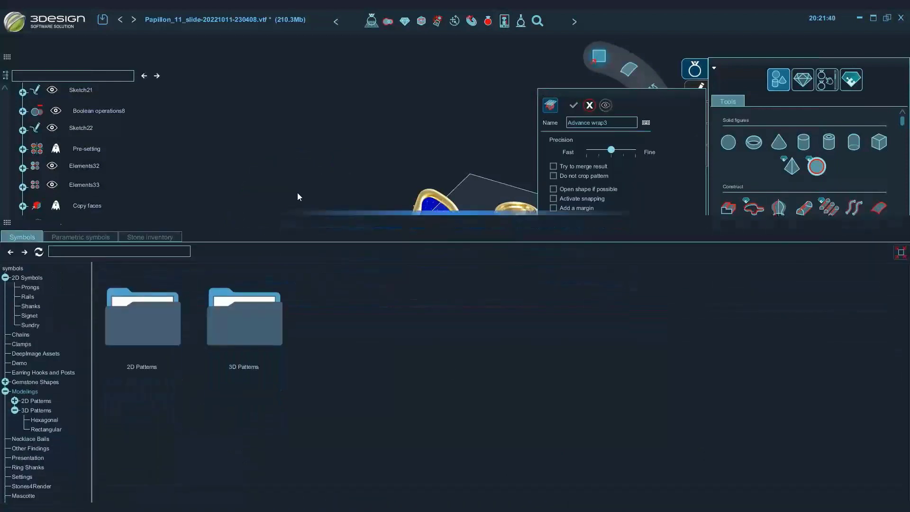
double_click(252, 334)
double_click(123, 330)
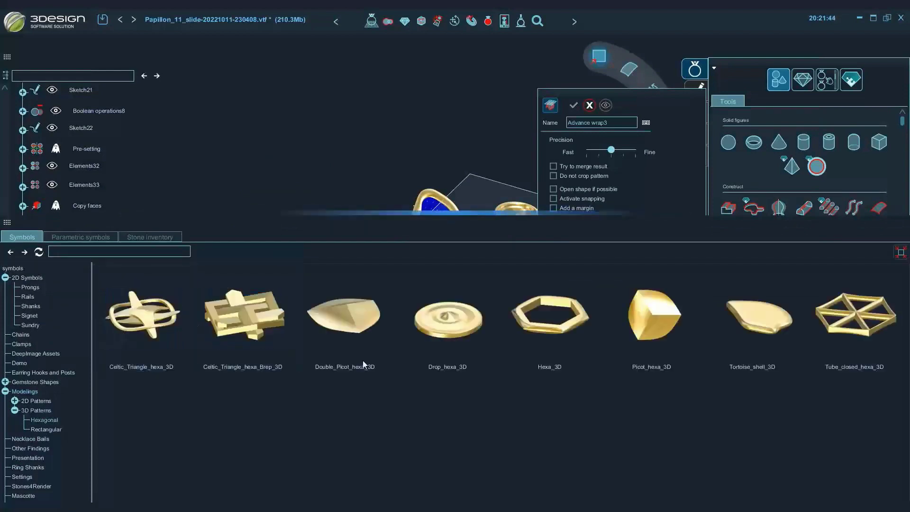
click(11, 251)
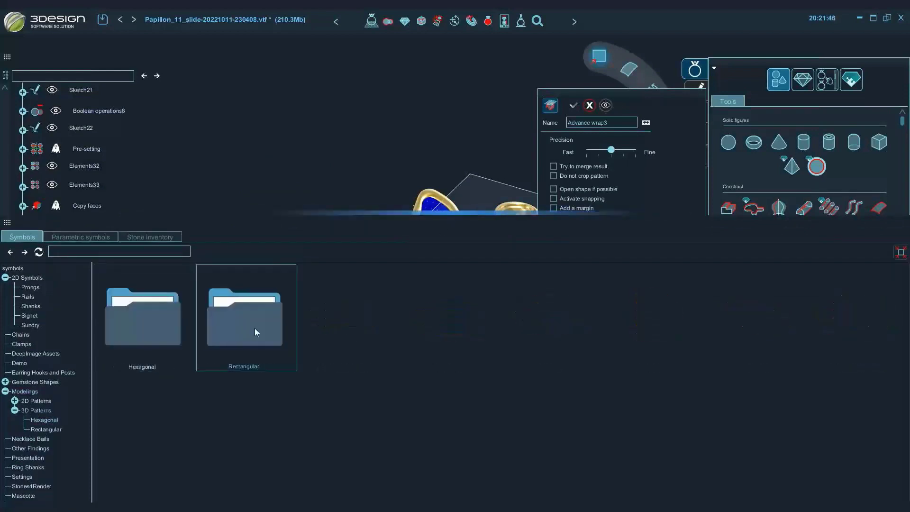
double_click(255, 328)
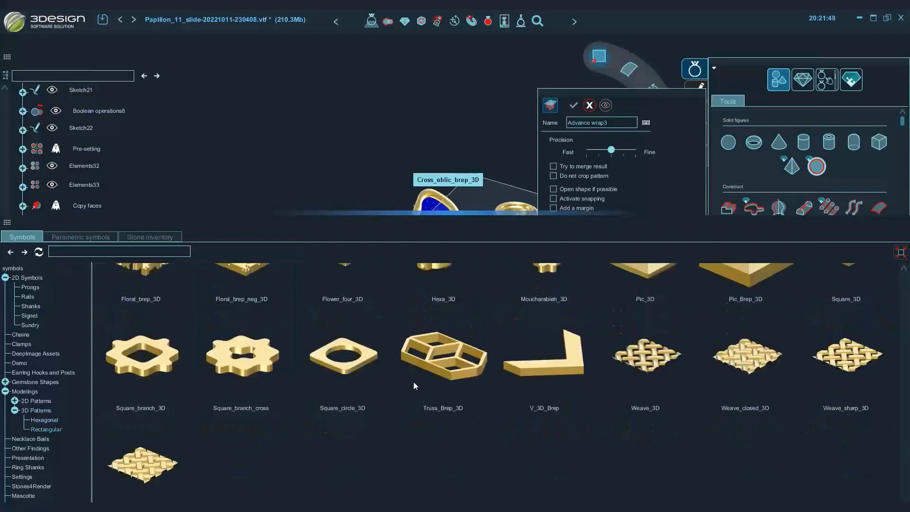
scroll(414, 381, down, 10)
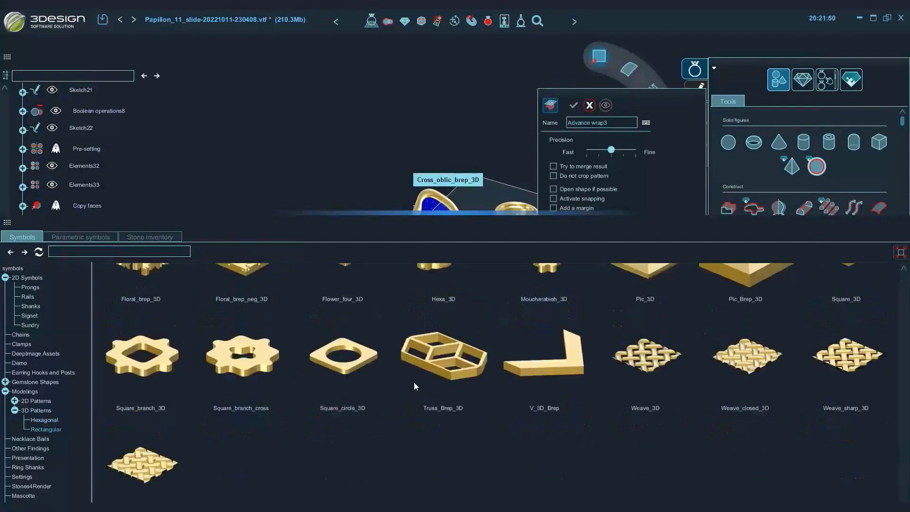
click(521, 214)
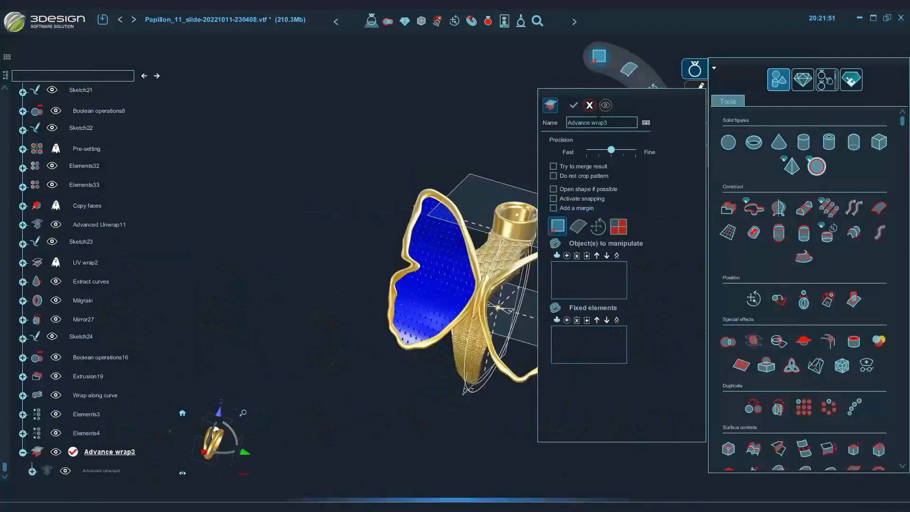
click(590, 105)
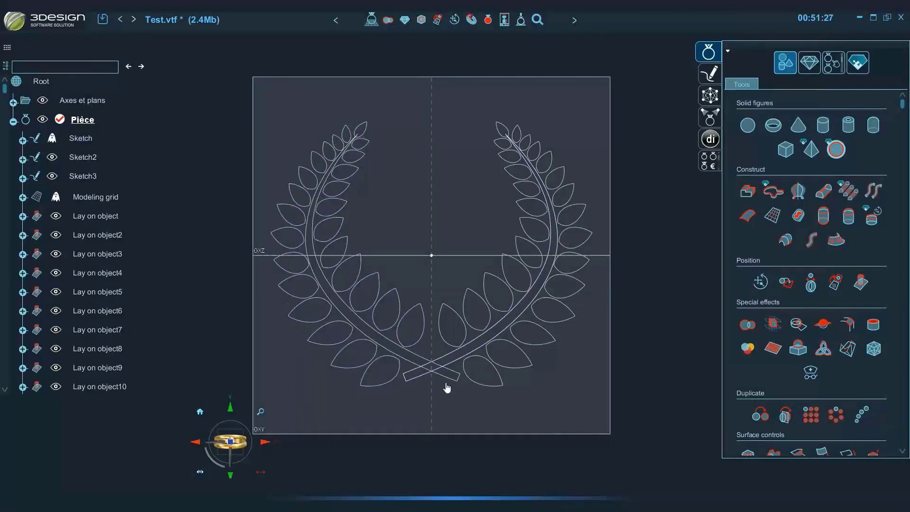
- Build a Galbe from all the laurel wreath's leaf and stem curves, with Rebuild contour on at Fast precision, and preview it
click(418, 385)
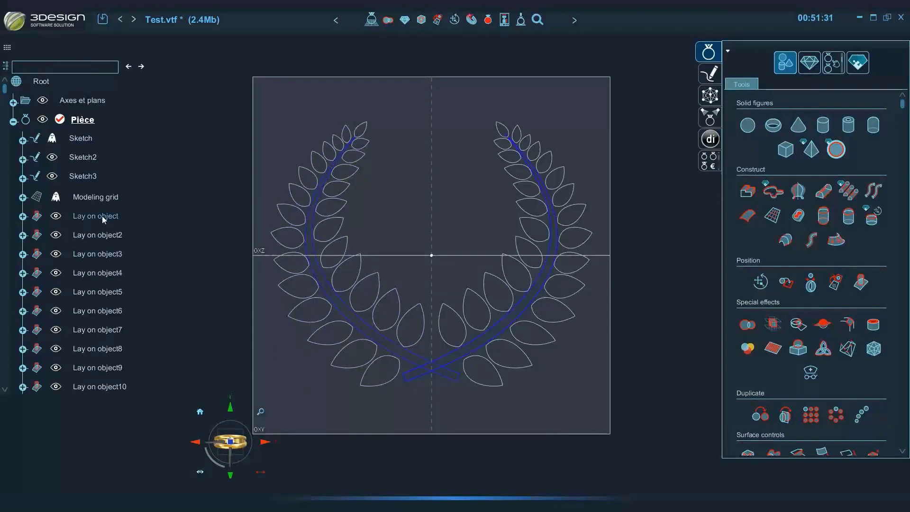
scroll(103, 217, down, 6)
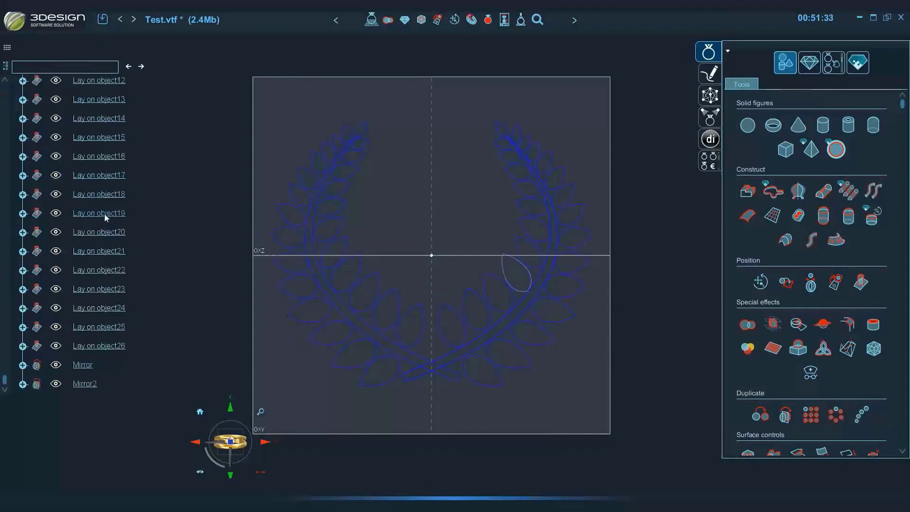
scroll(580, 252, down, 5)
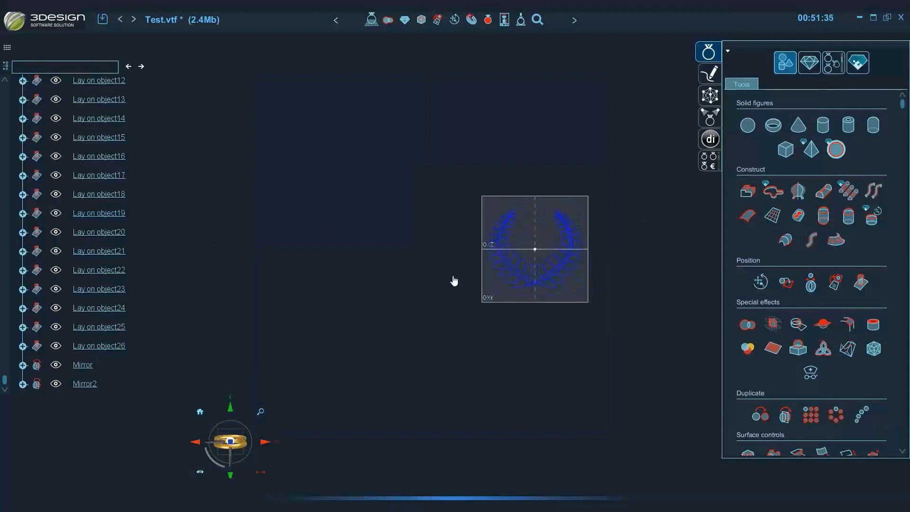
scroll(578, 270, up, 5)
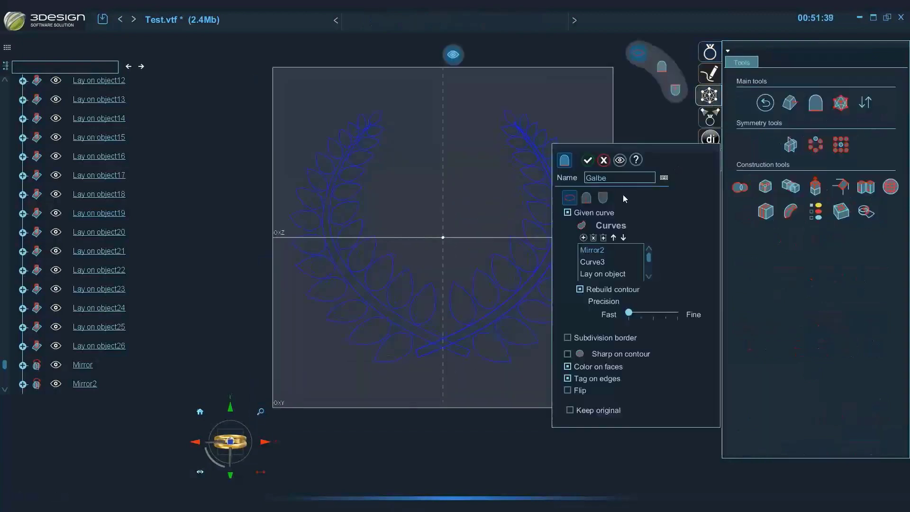
click(620, 161)
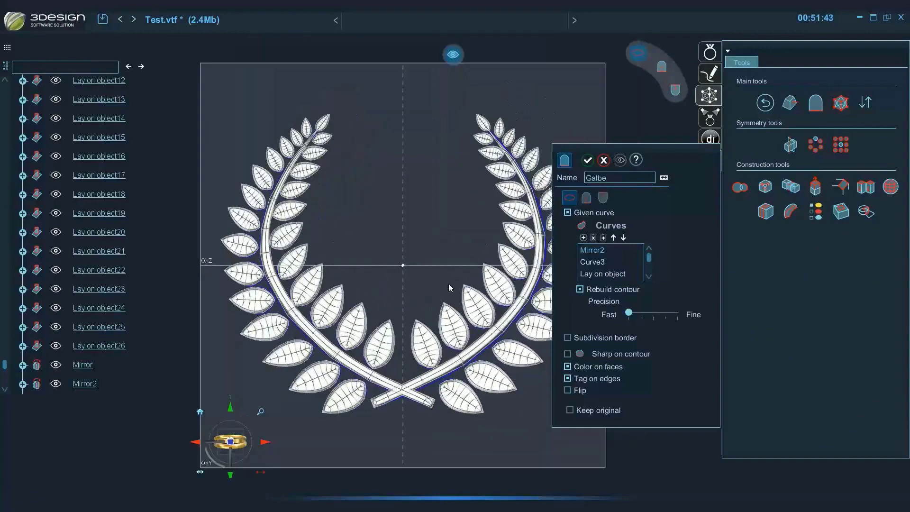
- Preview the wreath Galbe with Rebuild contour turned off
middle_drag(448, 284, 417, 332)
click(579, 289)
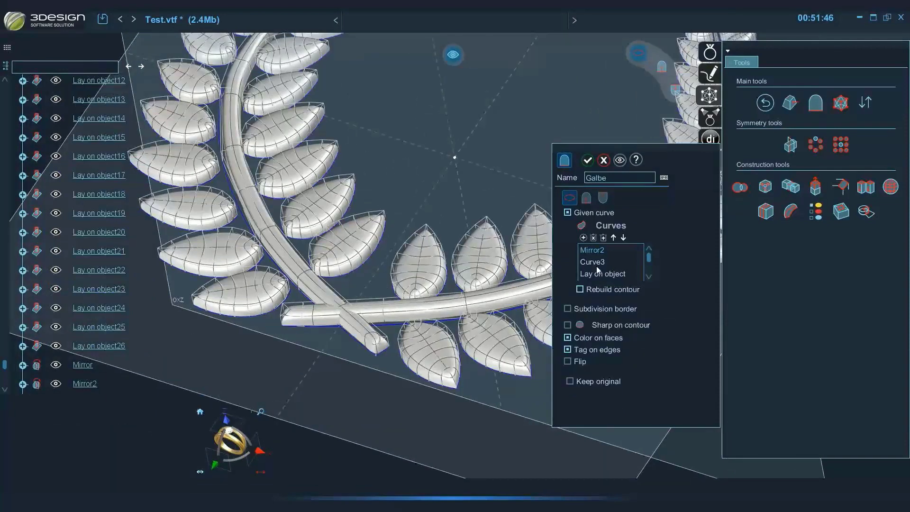
click(620, 160)
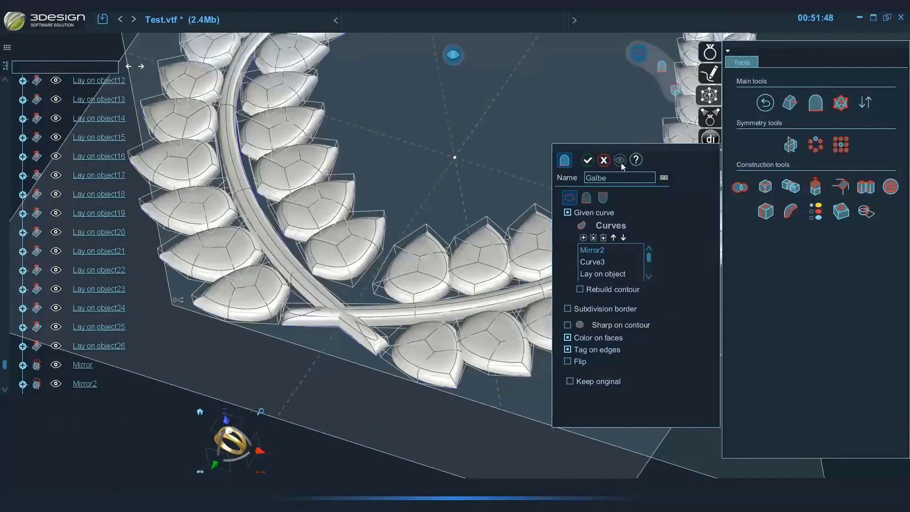
- Turn Rebuild contour back on, compare the preview at medium precision, and return the precision to Fast
click(579, 289)
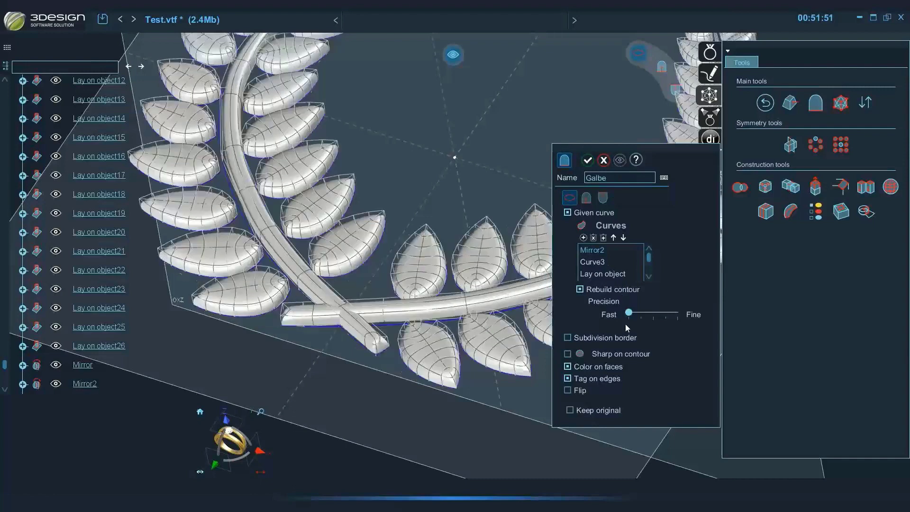
drag(628, 313, 653, 313)
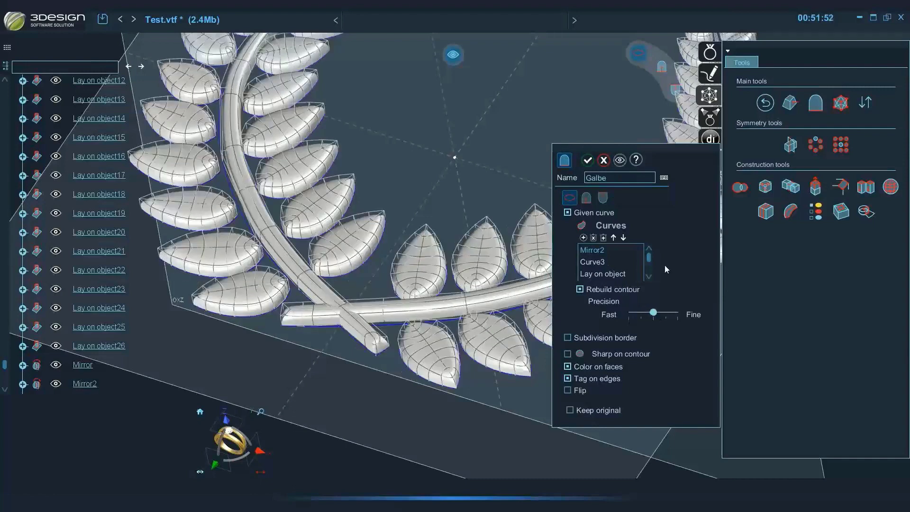
click(619, 161)
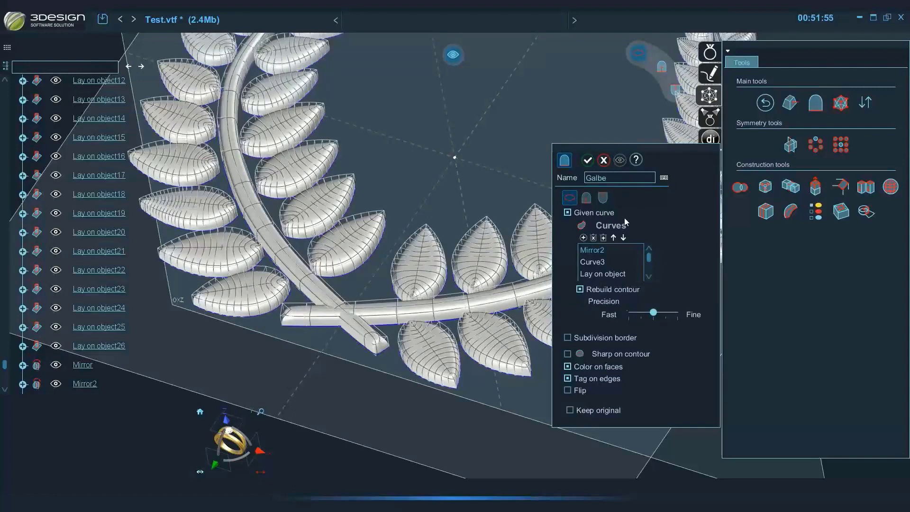
click(628, 313)
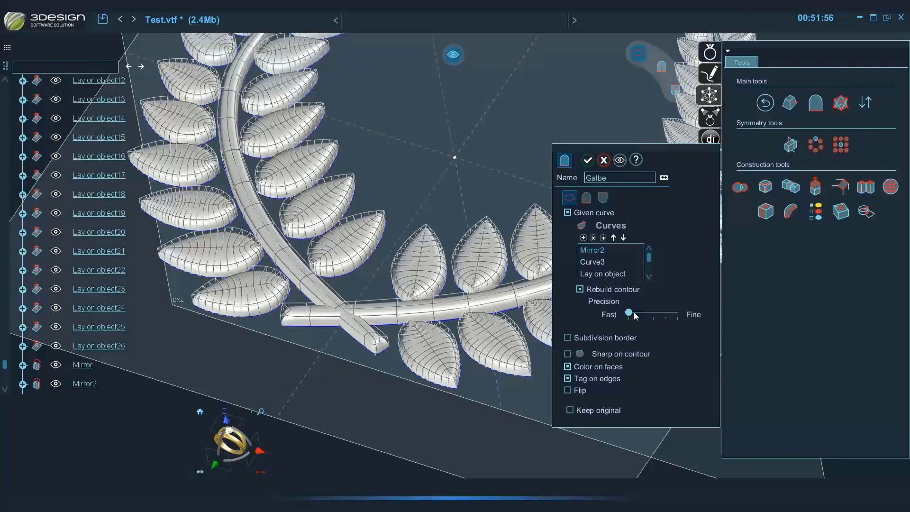
click(619, 161)
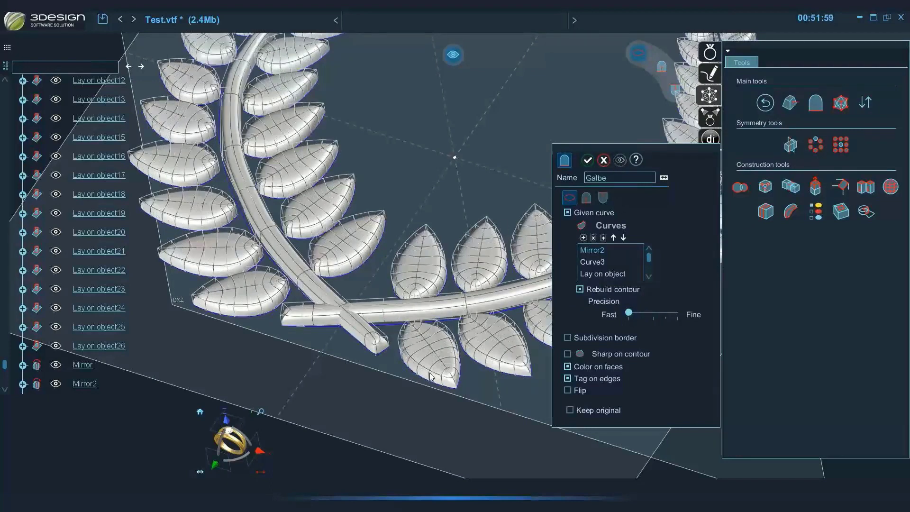
- Open the top profile settings of the Galbe and preview the wreath with an extrude height of 0.425 mm
click(226, 420)
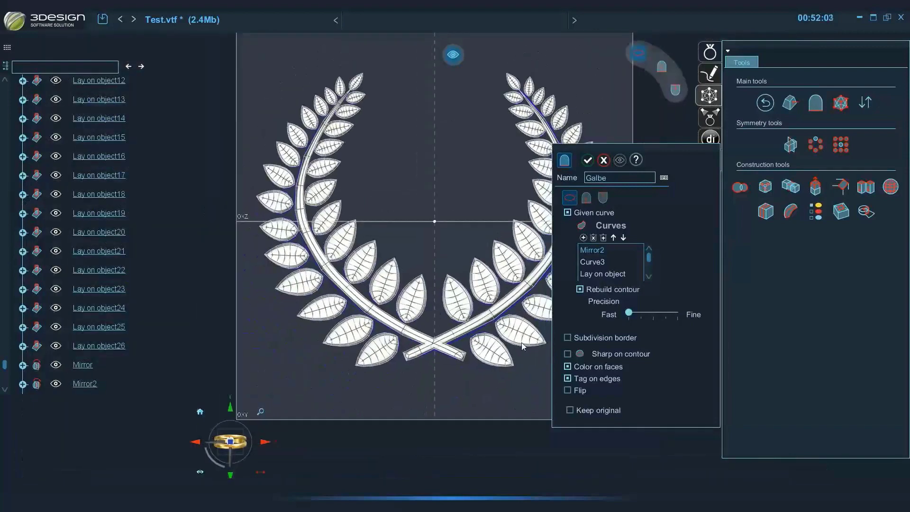
click(587, 199)
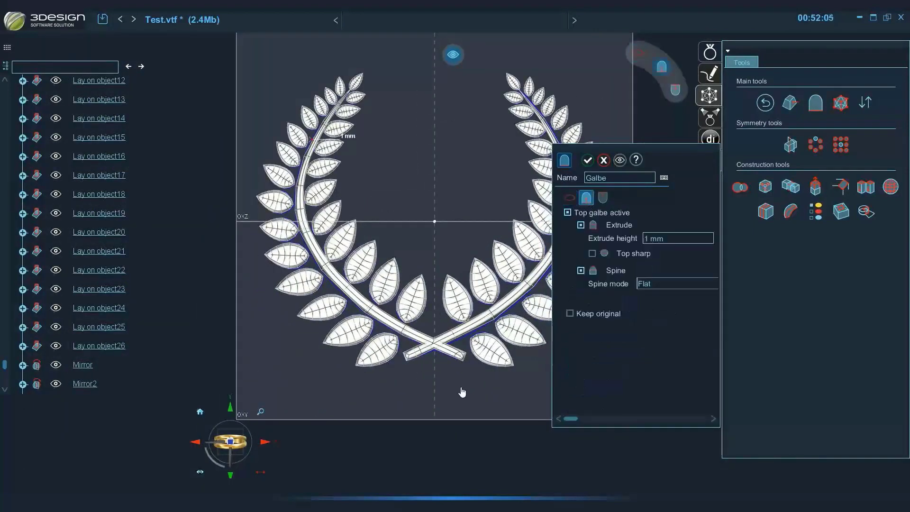
right_drag(462, 393, 456, 229)
middle_drag(454, 229, 427, 245)
scroll(427, 246, up, 2)
right_drag(275, 245, 509, 343)
scroll(327, 148, up, 5)
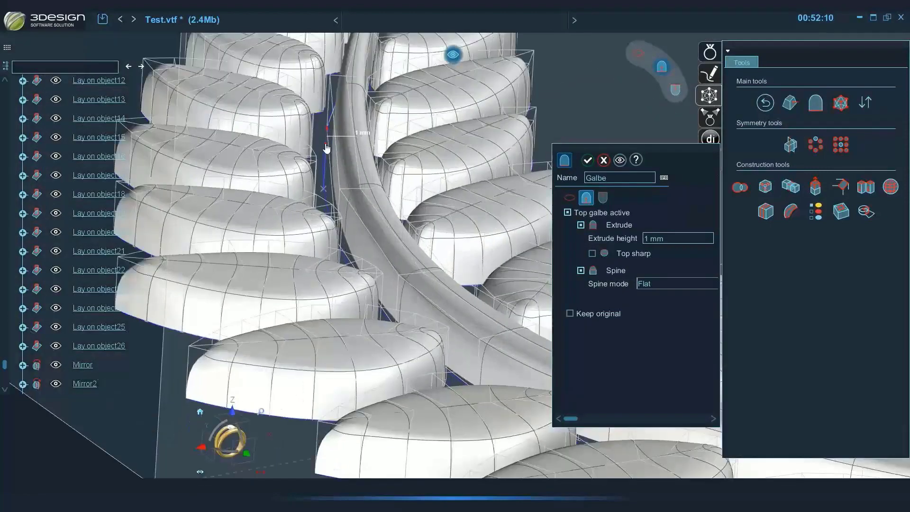
drag(327, 149, 325, 174)
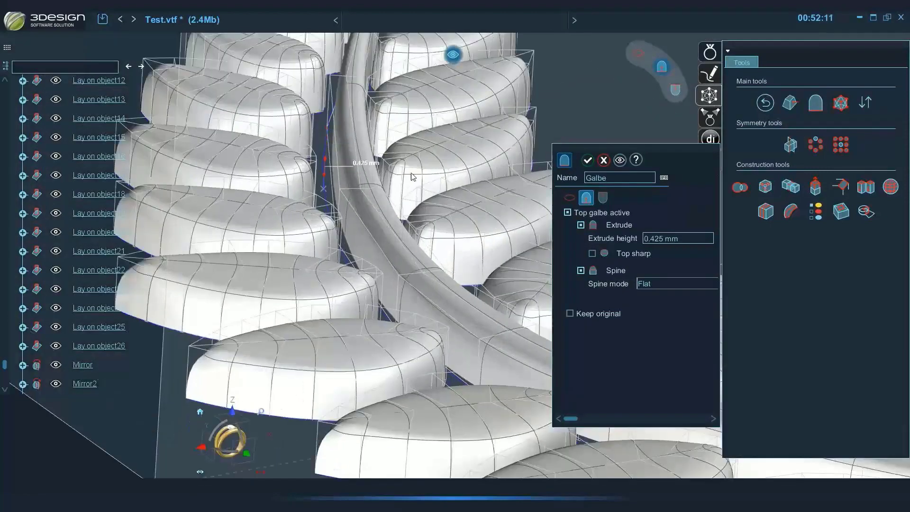
click(620, 160)
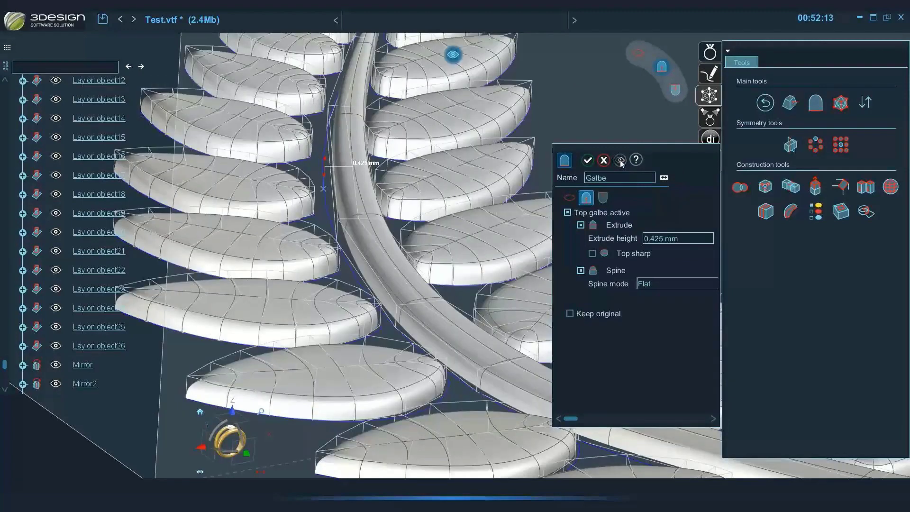
- Preview the leaves with the Constant spine mode at a spine height of 1 mm
click(649, 283)
click(653, 248)
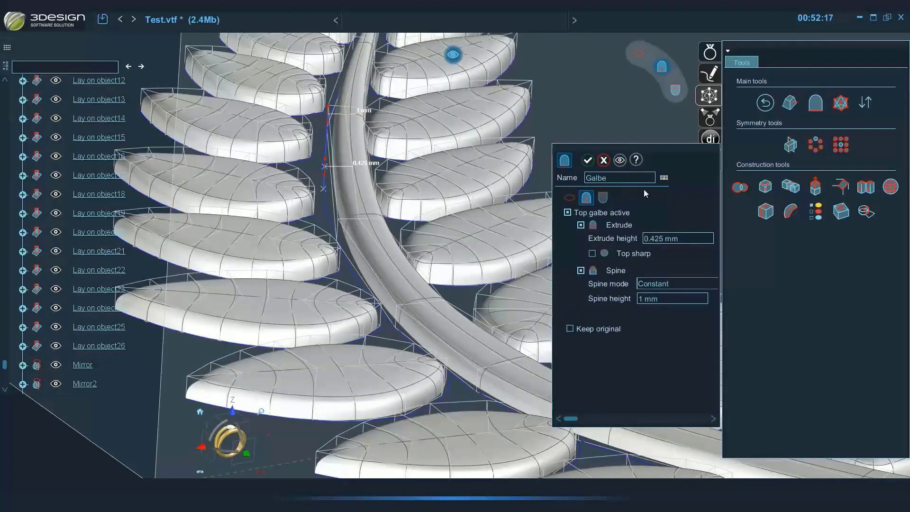
click(618, 161)
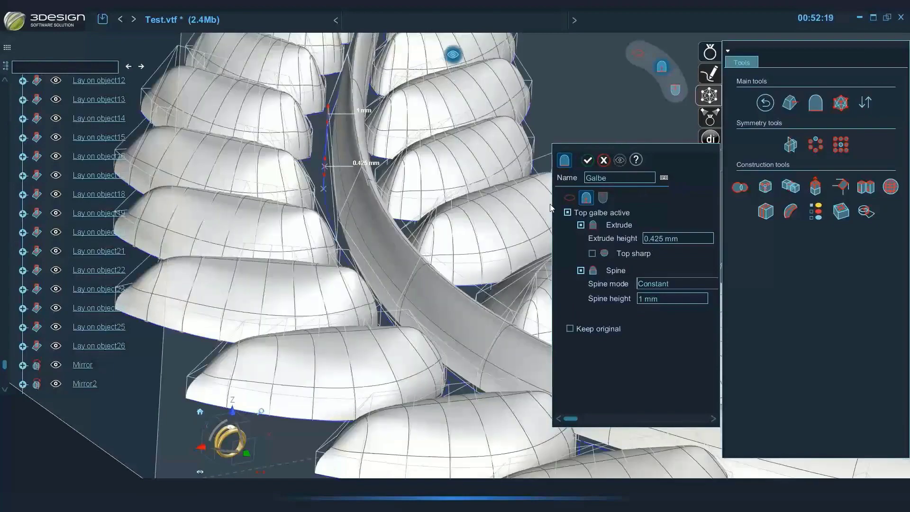
scroll(409, 439, up, 5)
right_drag(409, 438, 653, 346)
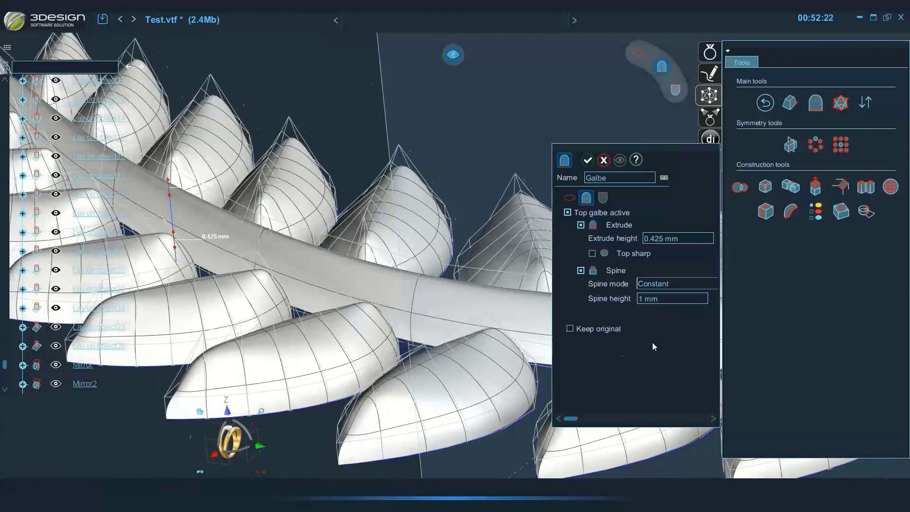
- Preview the leaves with the Varying spine mode, raising the extrude height to 0.829 mm
click(662, 289)
click(664, 260)
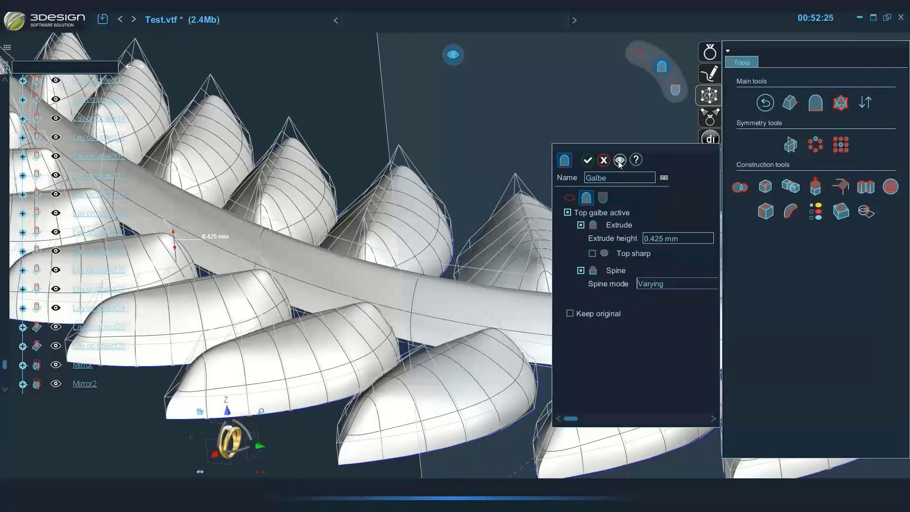
click(619, 161)
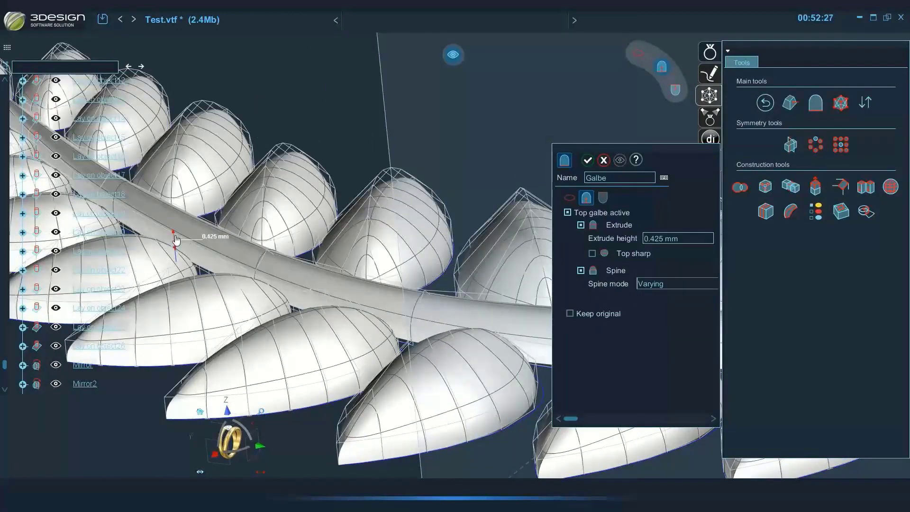
drag(175, 247, 172, 226)
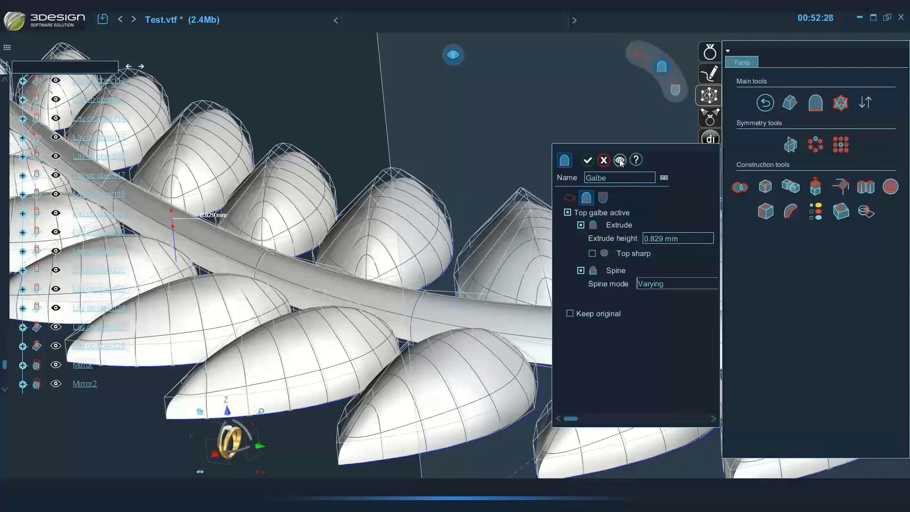
click(619, 161)
- Set the spine mode to Varying with compression and the extrude height to 0.587 mm, previewing the leaves
click(658, 284)
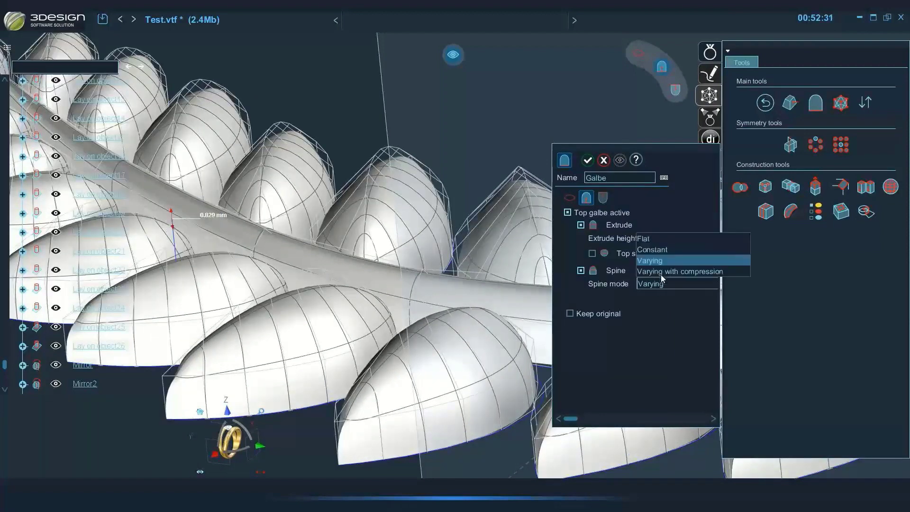
click(661, 273)
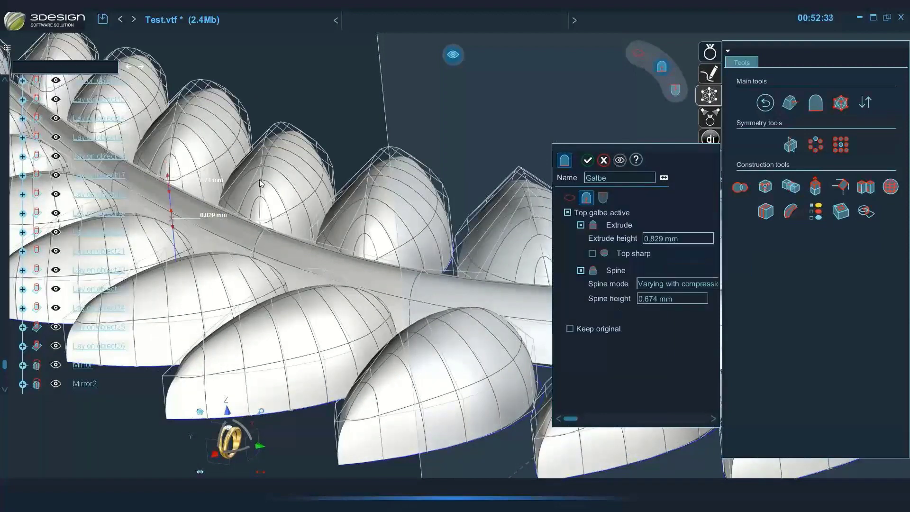
click(621, 160)
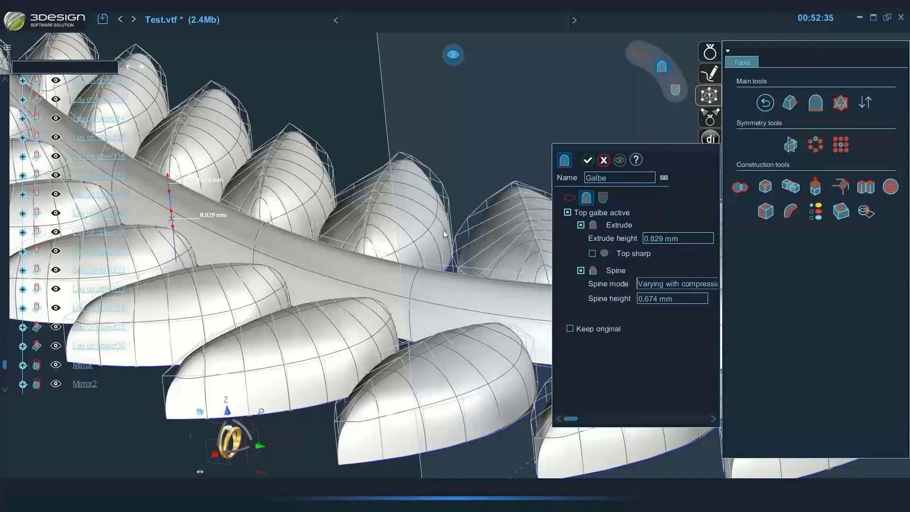
middle_drag(444, 233, 258, 200)
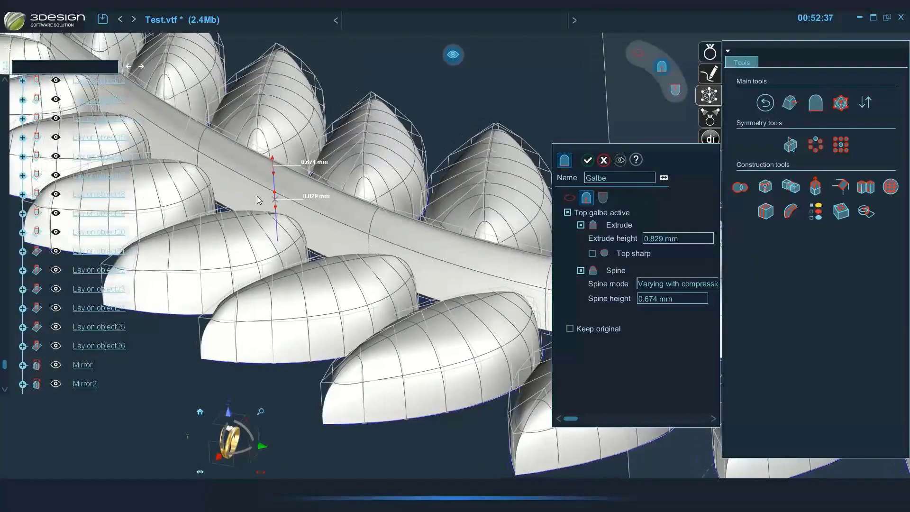
drag(276, 215, 283, 222)
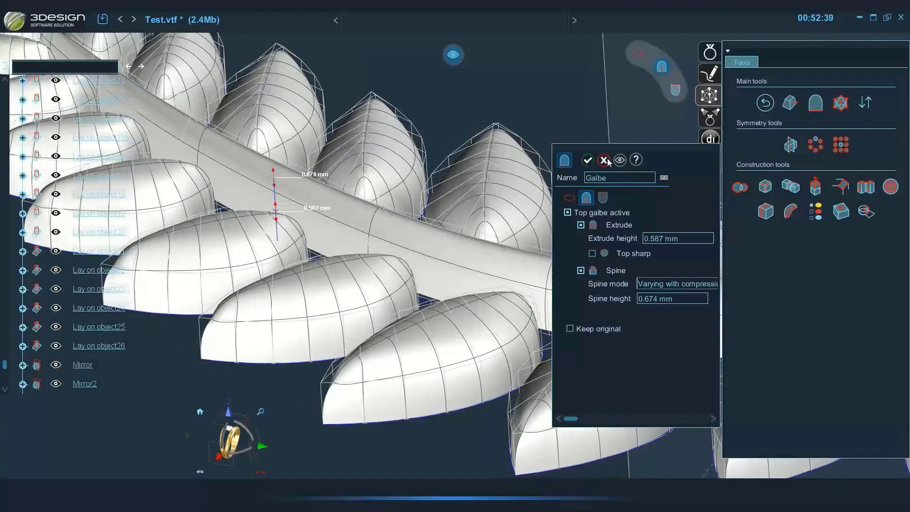
scroll(381, 286, down, 6)
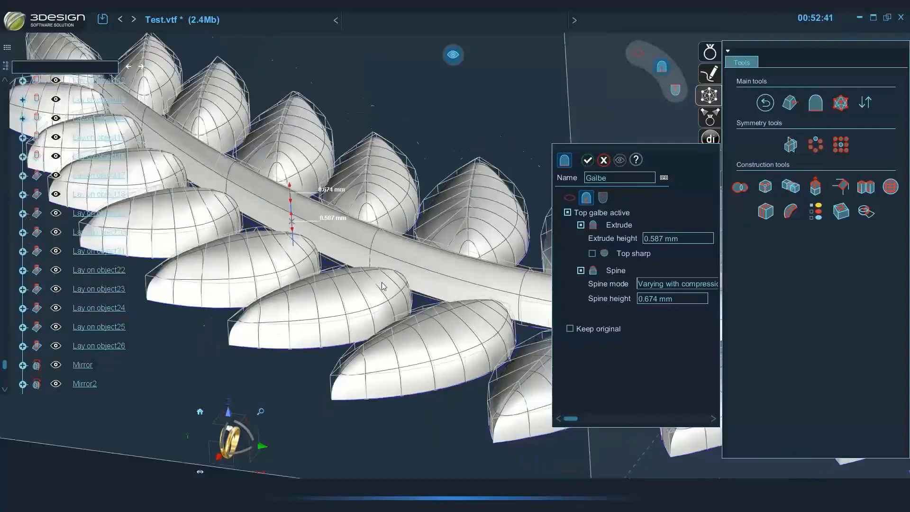
- Validate the Galbe and check the finished wreath at an angle and from the front
middle_drag(381, 286, 300, 368)
scroll(445, 289, down, 4)
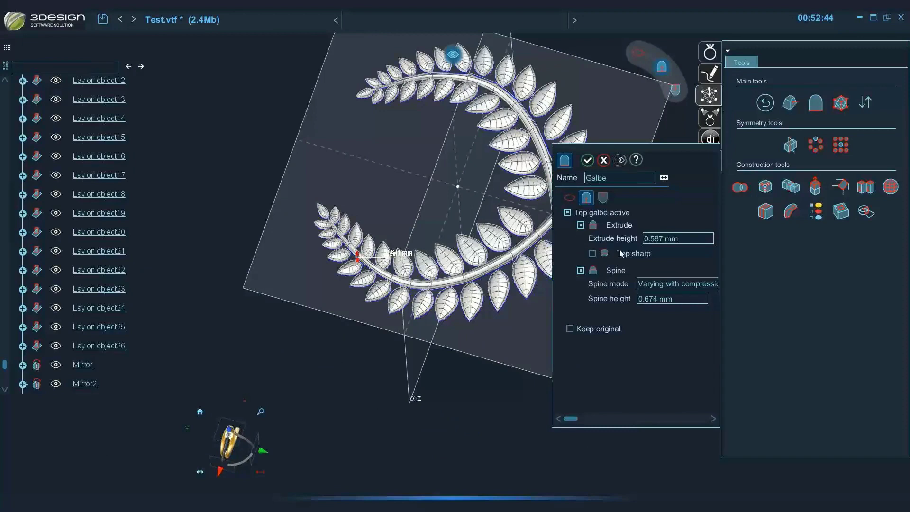
right_click(498, 377)
middle_drag(493, 374, 270, 432)
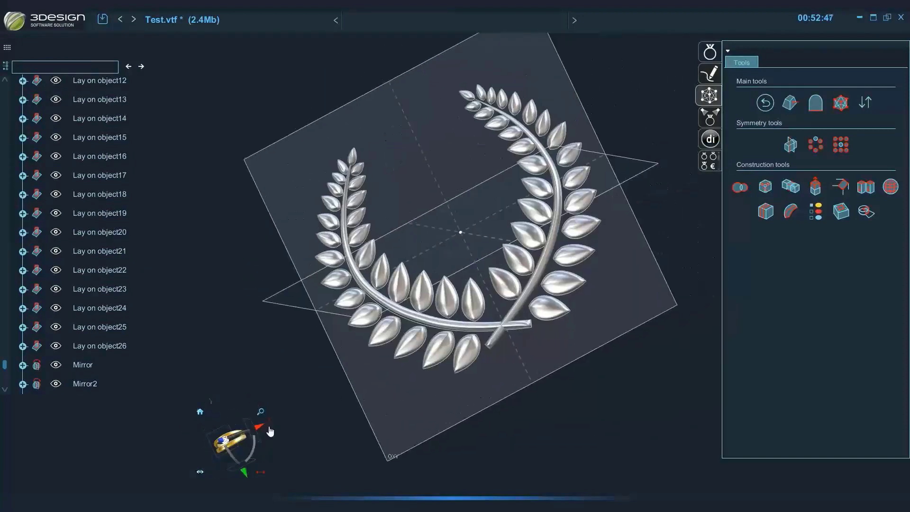
click(233, 443)
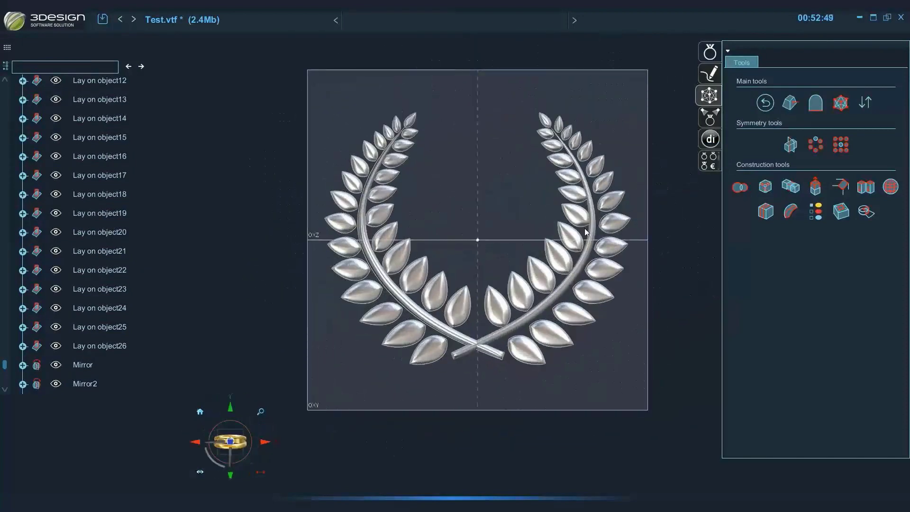
scroll(585, 237, up, 3)
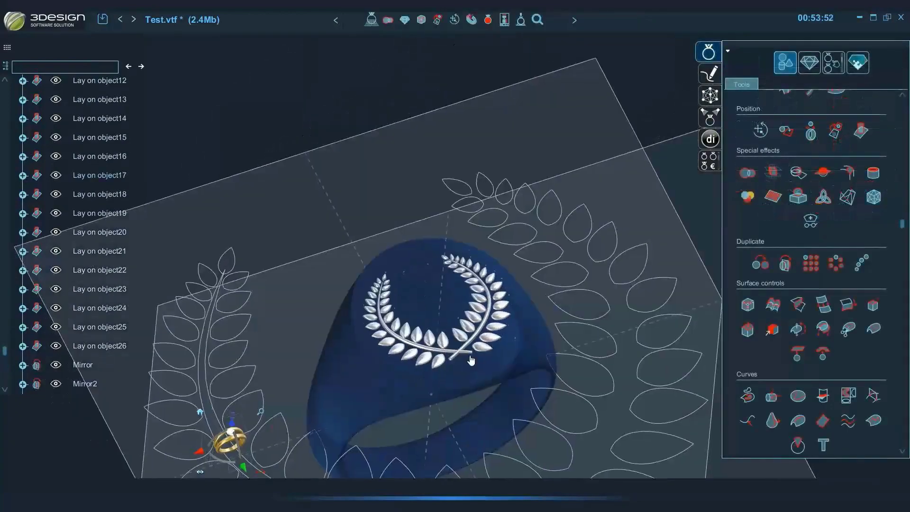
- Import the wreath placed on the signet ring's top as an editable mesh shape at medium accuracy
click(493, 308)
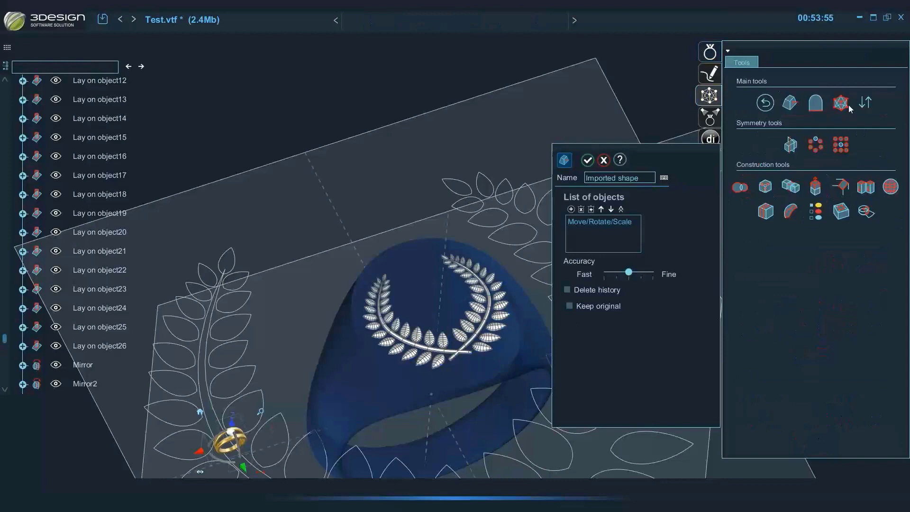
key(Return)
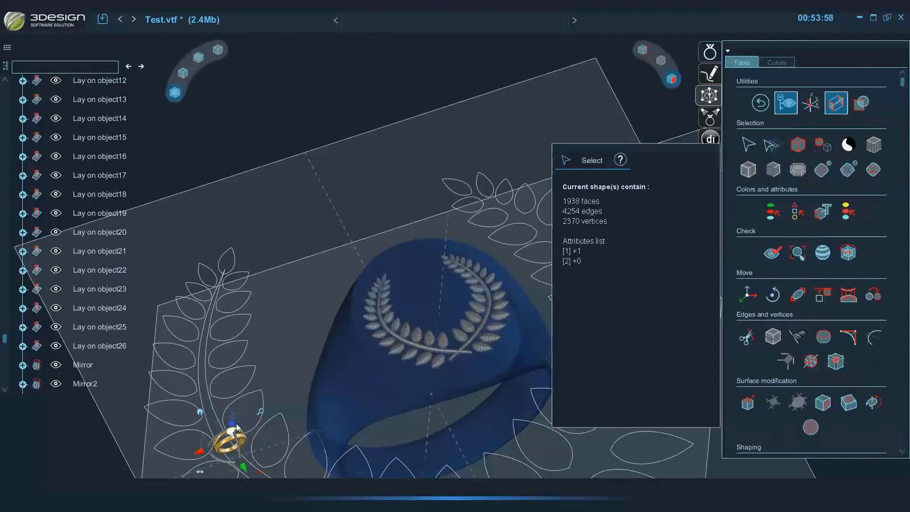
- View the laurel wreath on the signet ring from above and select a face on one of its inner leaves
click(233, 423)
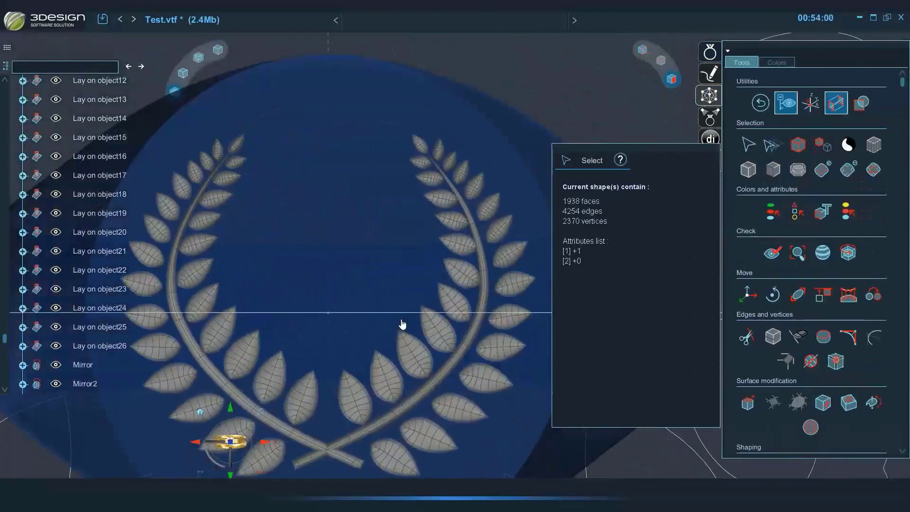
click(408, 323)
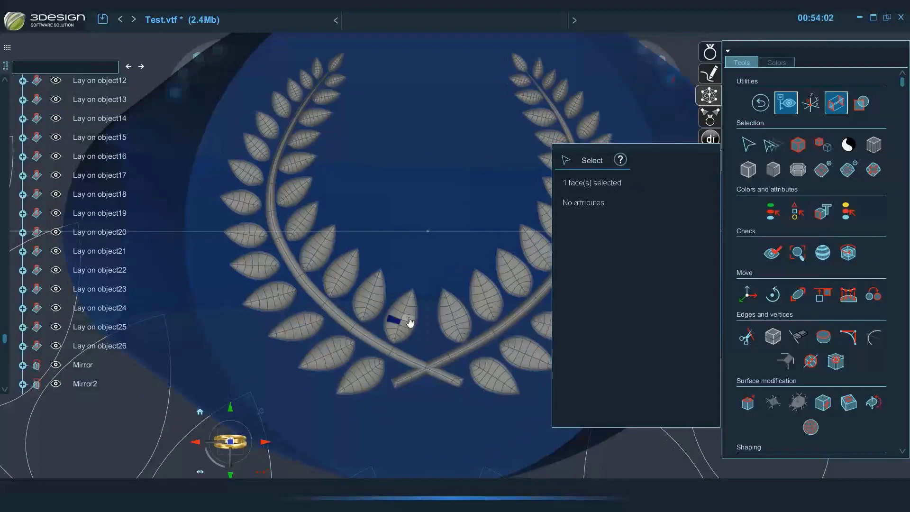
middle_drag(476, 394, 256, 308)
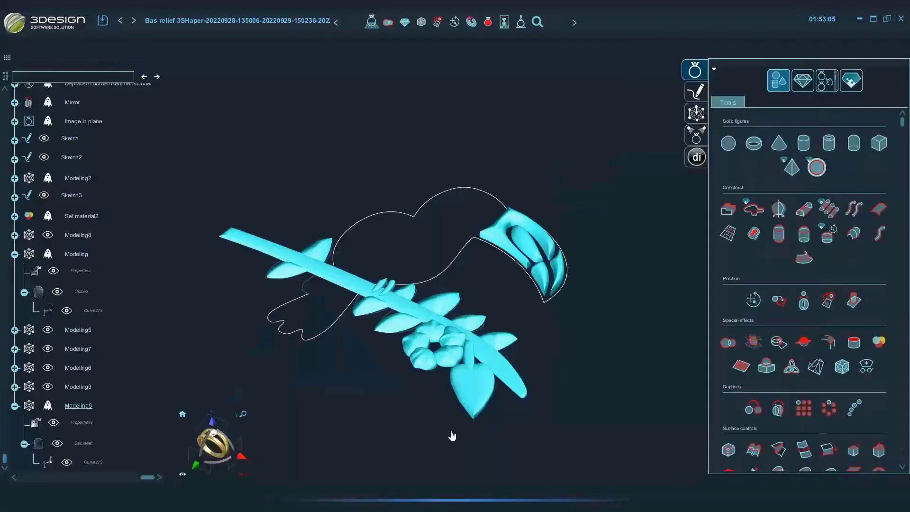
- Create a bas relief from the toucan's body outline, with the contour rebuild precision one notch finer than Fast, and preview it
middle_drag(374, 396, 332, 353)
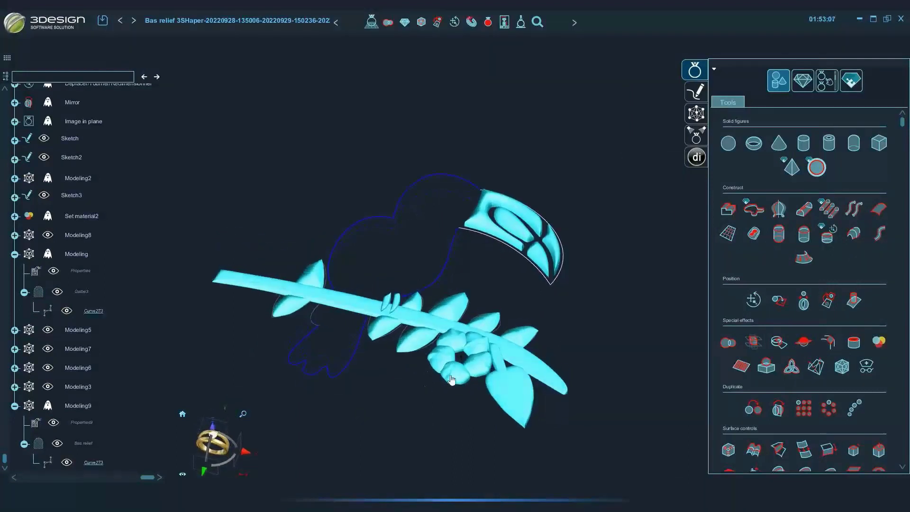
click(699, 114)
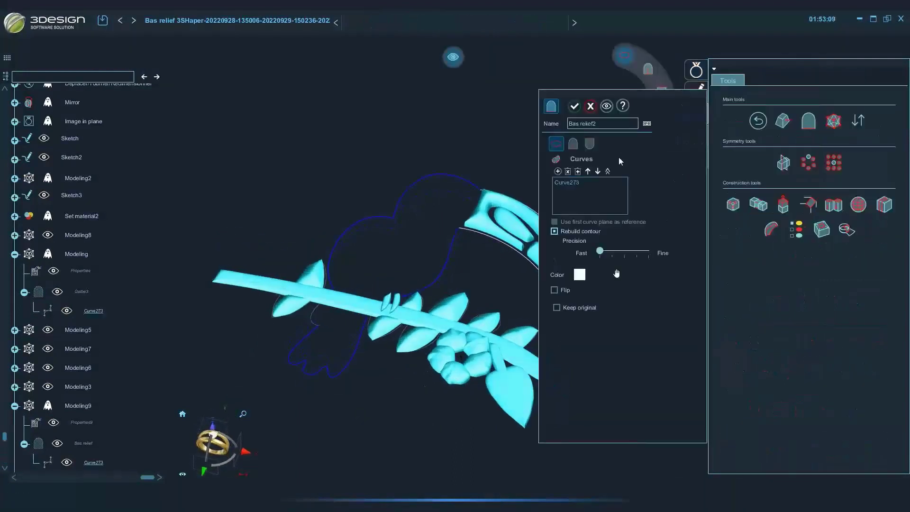
click(606, 106)
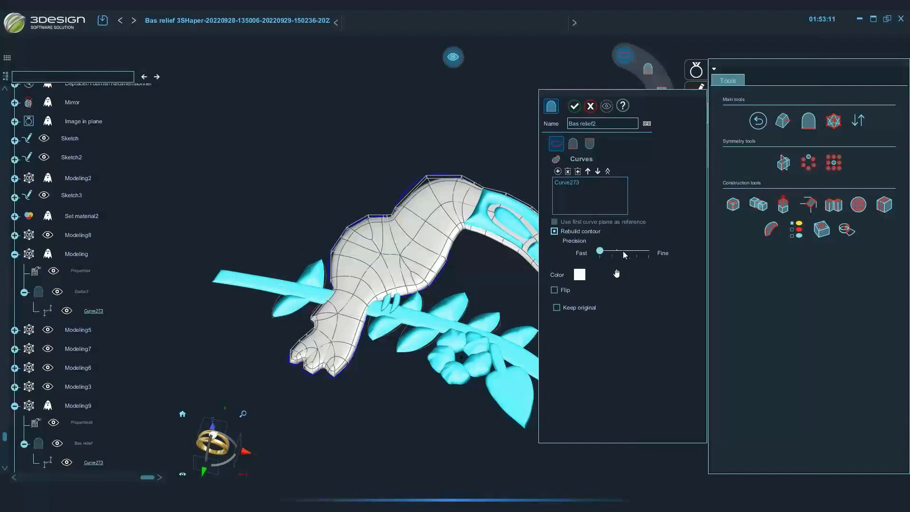
click(623, 252)
click(606, 110)
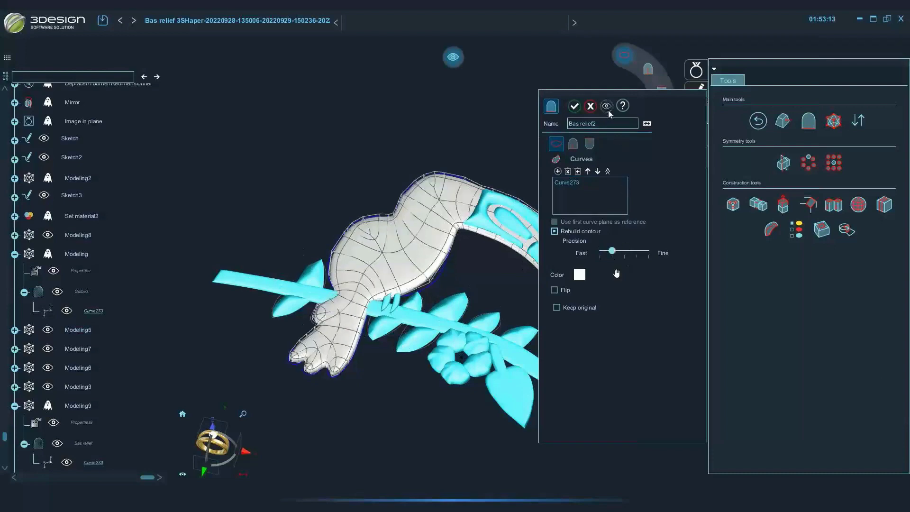
- Raise the top extrude height of the toucan body's bas relief to 1.461 mm
middle_drag(378, 394, 474, 213)
click(572, 143)
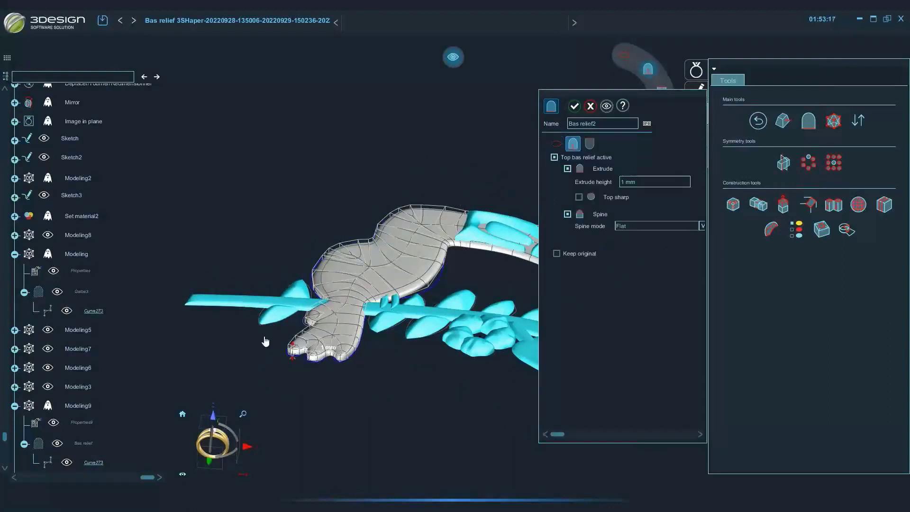
drag(293, 345, 293, 336)
- Try the custom and symmetry options for the underside of the toucan body's bas relief
click(590, 143)
click(614, 157)
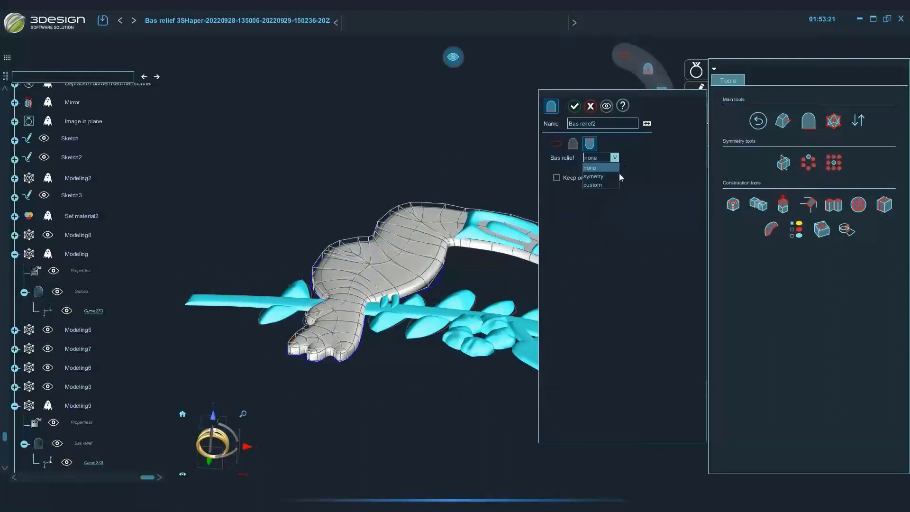
click(610, 182)
click(614, 157)
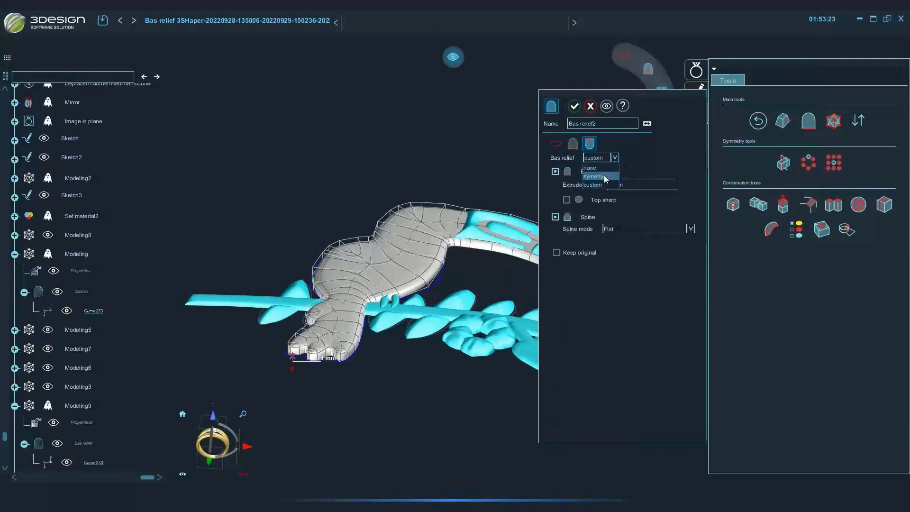
click(599, 176)
right_drag(417, 332, 469, 228)
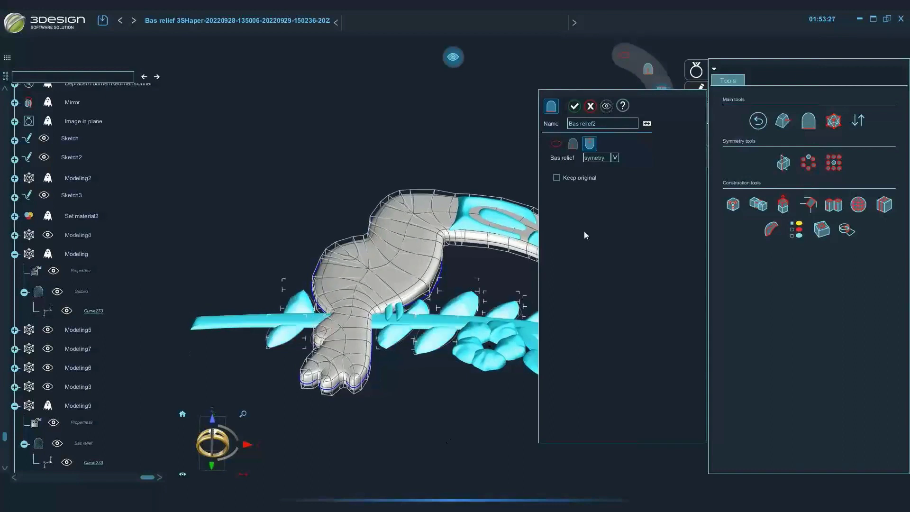
- Set the top spine mode to Varying with compression, raise the relief slightly and preview the toucan body
click(573, 143)
click(647, 229)
click(648, 260)
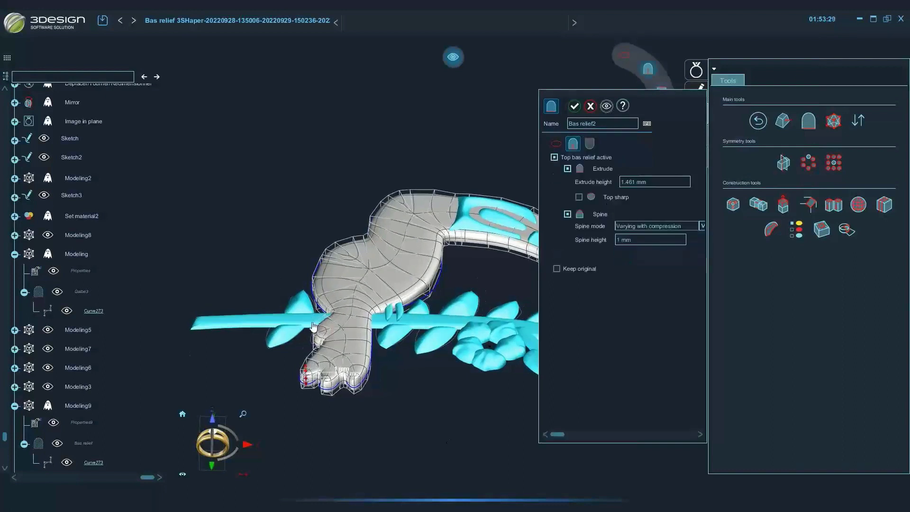
drag(306, 364, 307, 361)
click(606, 105)
- Set the underside bas relief to none and validate the toucan body
click(595, 148)
click(601, 158)
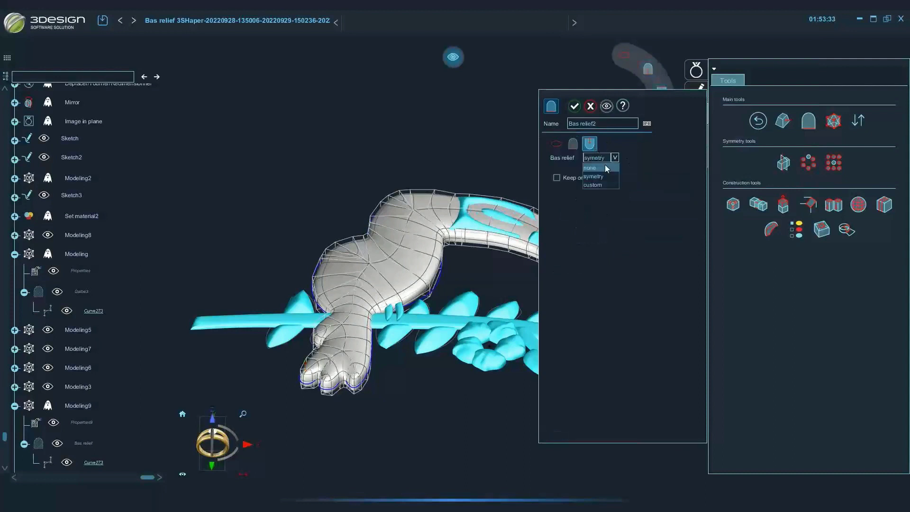
click(606, 167)
click(575, 106)
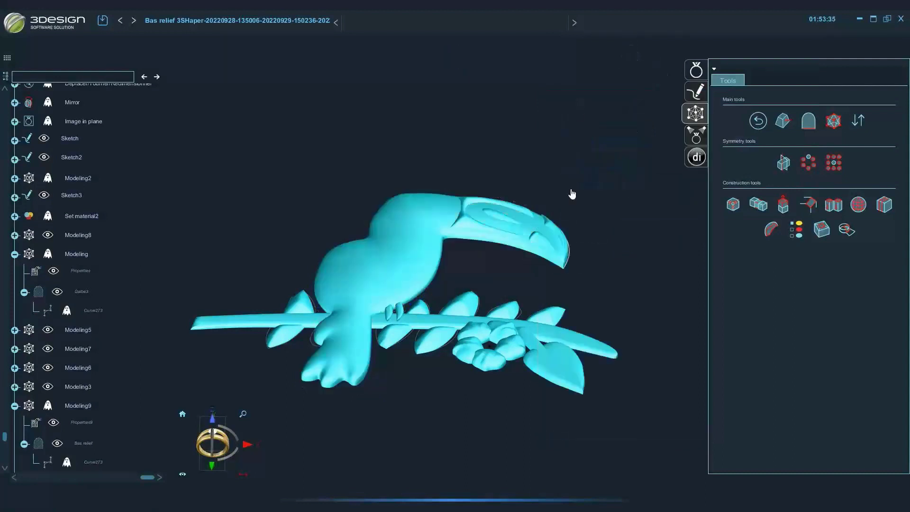
- Open the flower's Galbe on the branch for editing from its modeling shape in the construction tree
click(496, 365)
scroll(511, 424, up, 1)
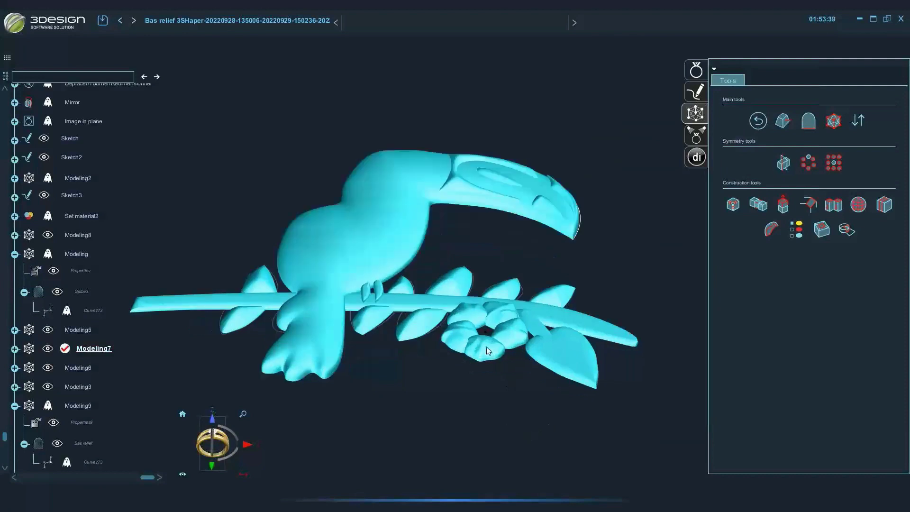
click(753, 125)
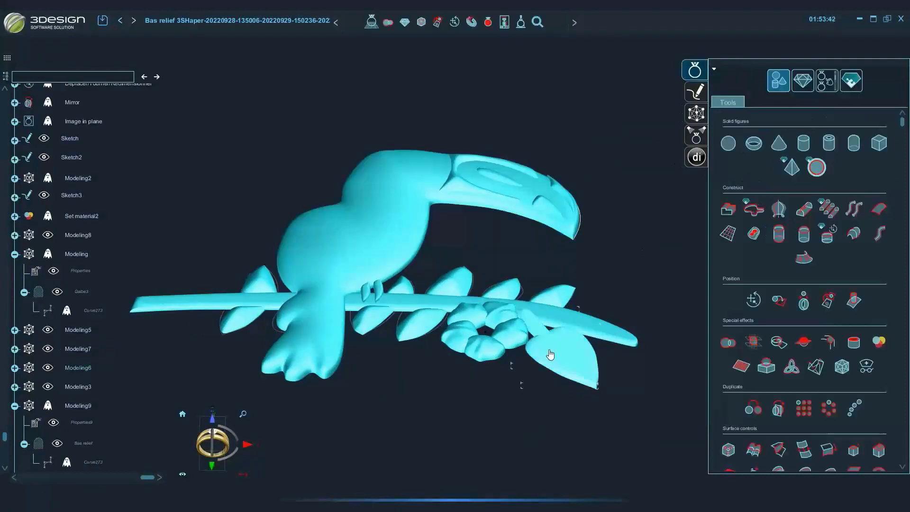
click(495, 350)
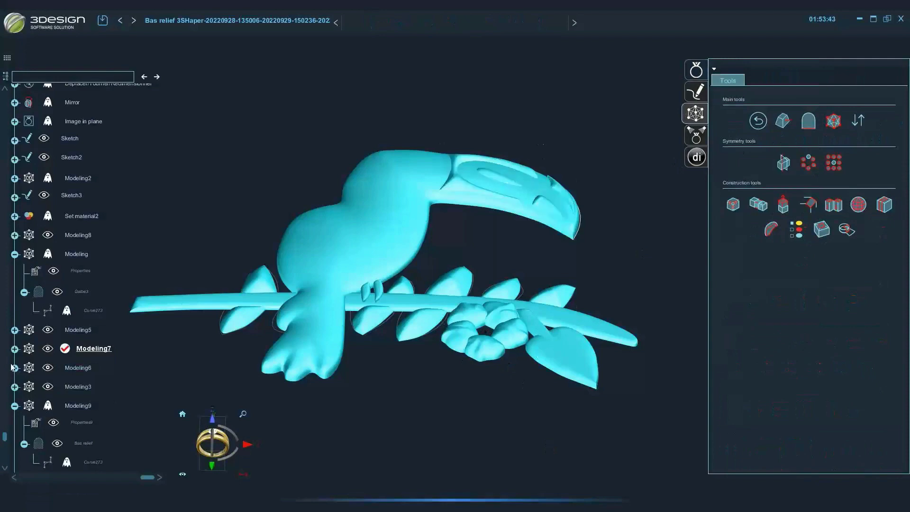
click(15, 349)
double_click(85, 389)
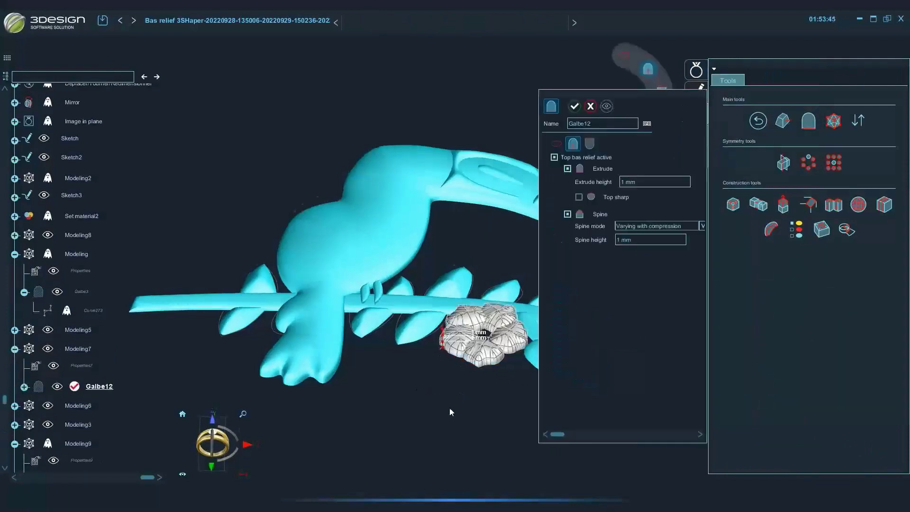
right_drag(379, 403, 437, 289)
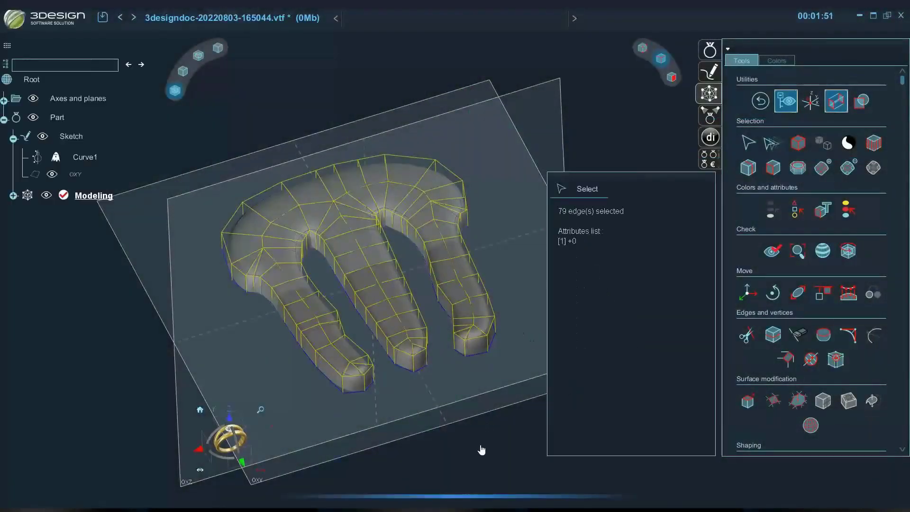
- Close the open underside of the three-pronged shape by filling its selected boundary edges with new faces
middle_drag(480, 448, 493, 187)
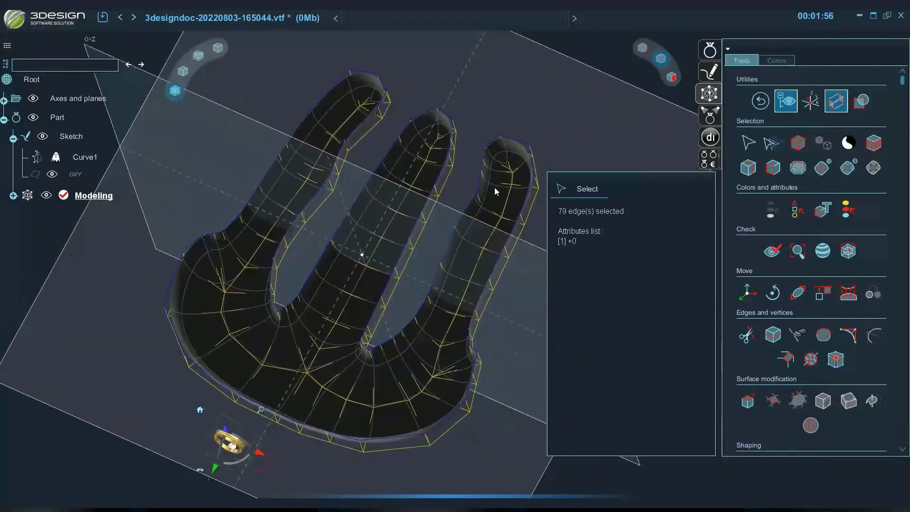
click(778, 407)
middle_drag(487, 339, 360, 268)
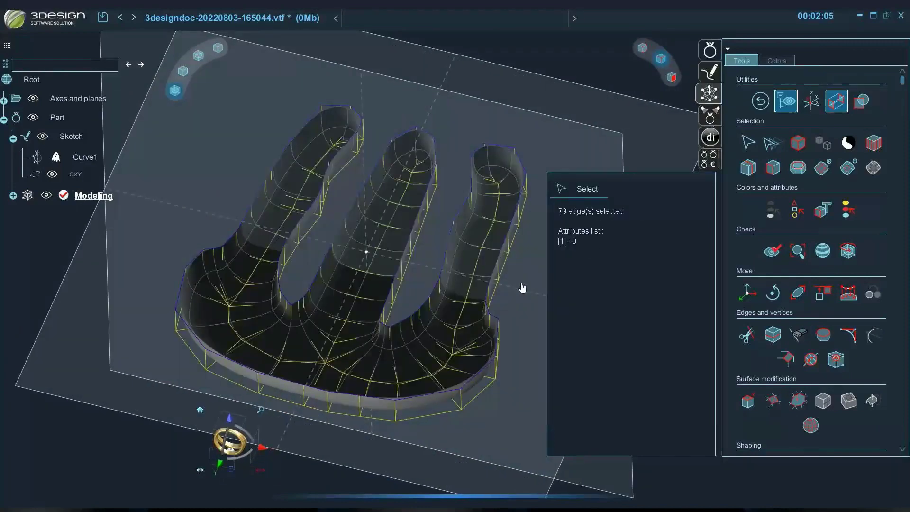
click(795, 402)
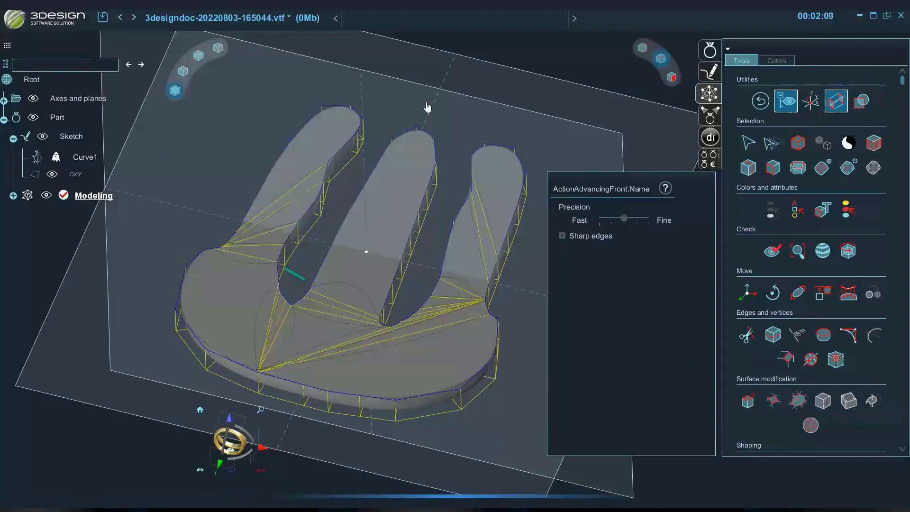
right_drag(427, 331, 435, 264)
key(Escape)
click(466, 411)
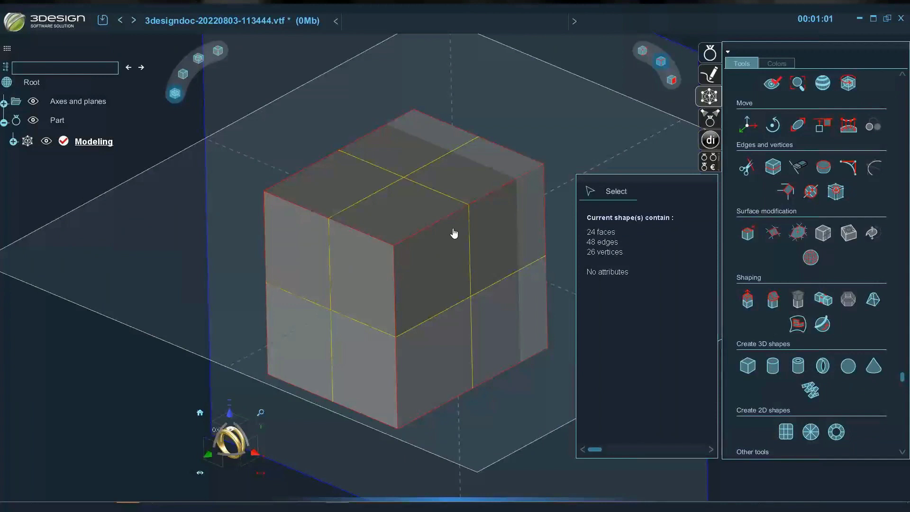
- Round the selected upper edge of the cube by lowering its Sharpness to about the middle of the scale
click(502, 189)
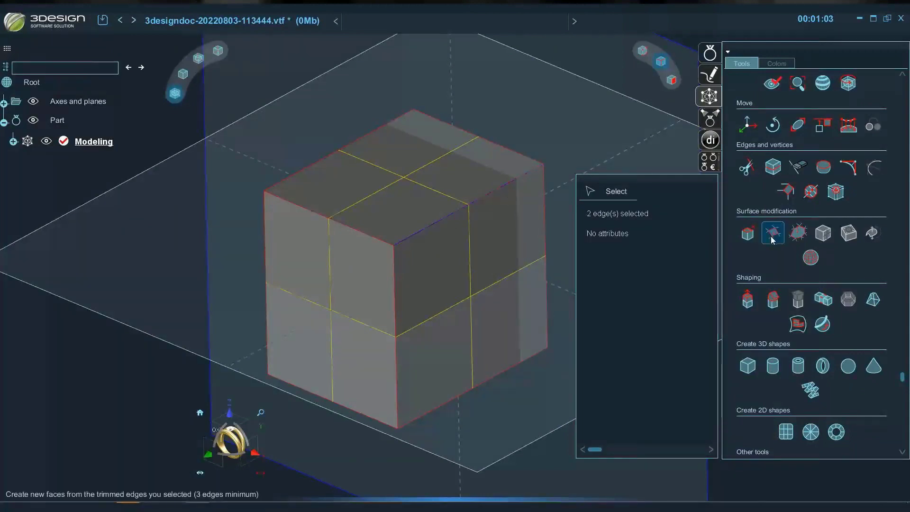
click(848, 172)
click(209, 455)
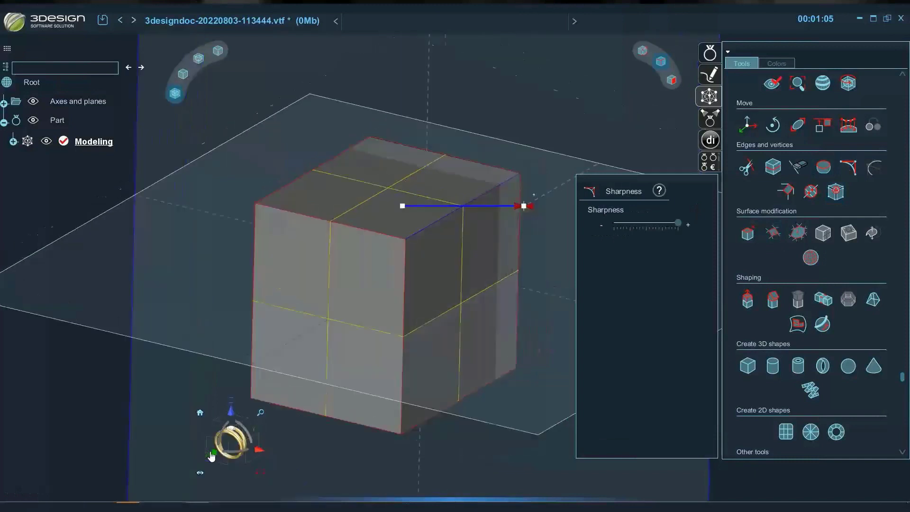
drag(485, 219, 439, 216)
right_drag(455, 265, 362, 335)
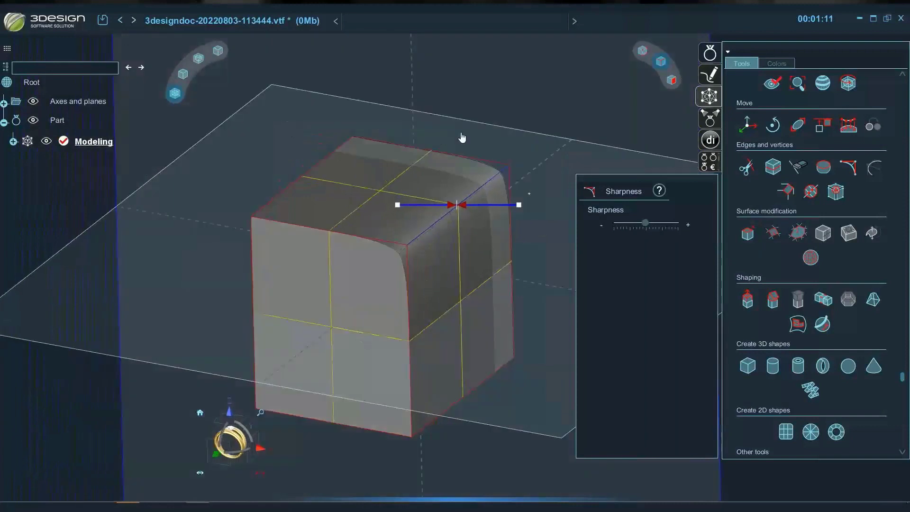
click(479, 106)
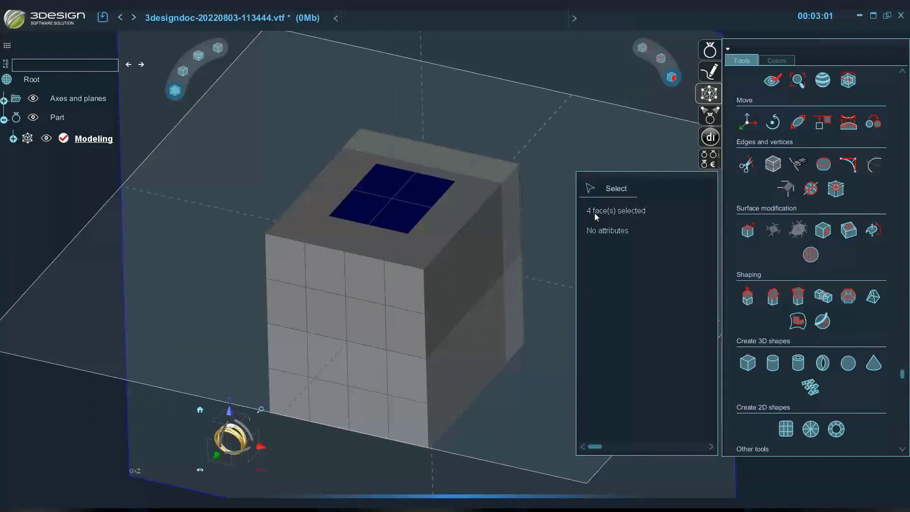
- Bevel the four selected faces on top of the cube with a 2.505 mm extrude and a -13.601 mm inset
click(800, 298)
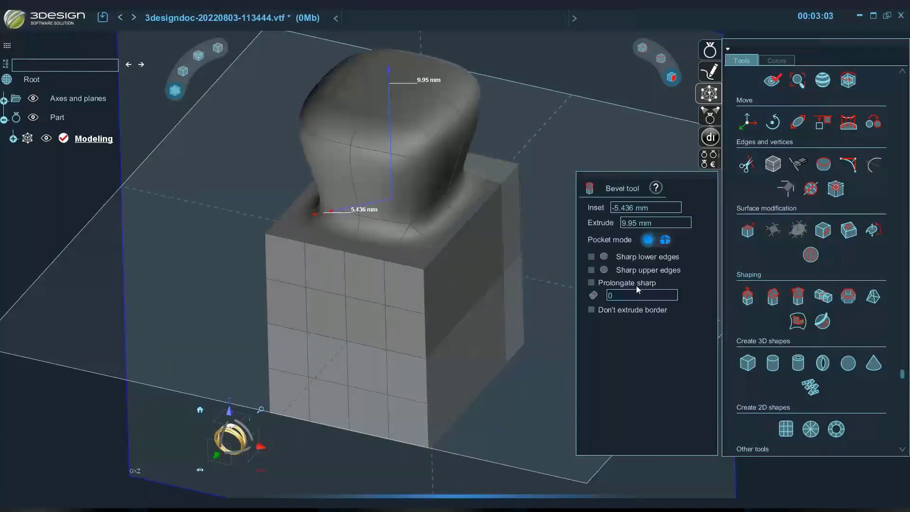
drag(385, 81, 391, 164)
middle_drag(411, 265, 411, 183)
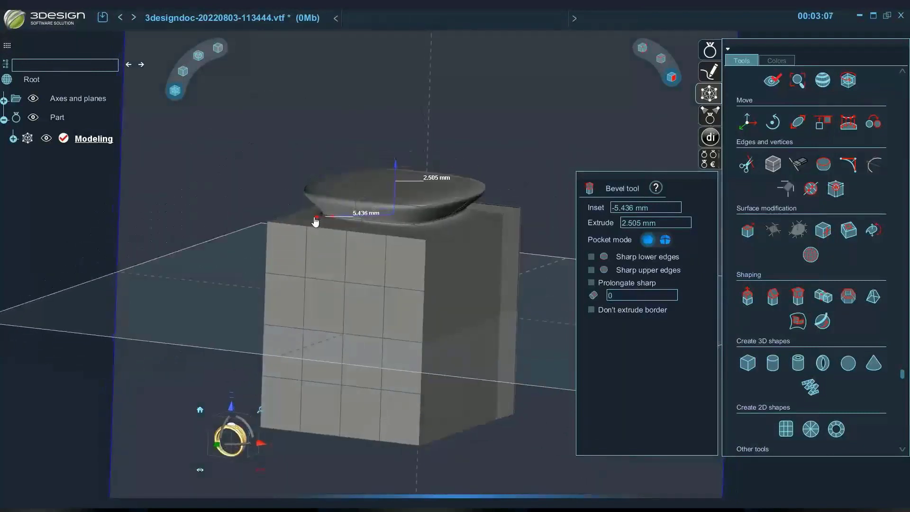
drag(314, 222, 211, 219)
middle_drag(426, 227, 426, 271)
- Set the bevel's subdivision value to 1 and switch the pocket mode to extrude each face separately
click(649, 295)
text(2)
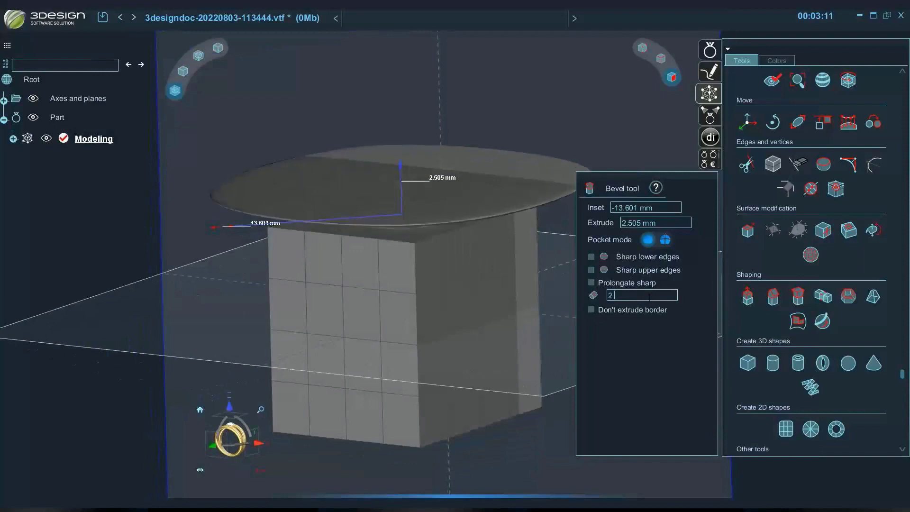
key(BackSpace)
text(1)
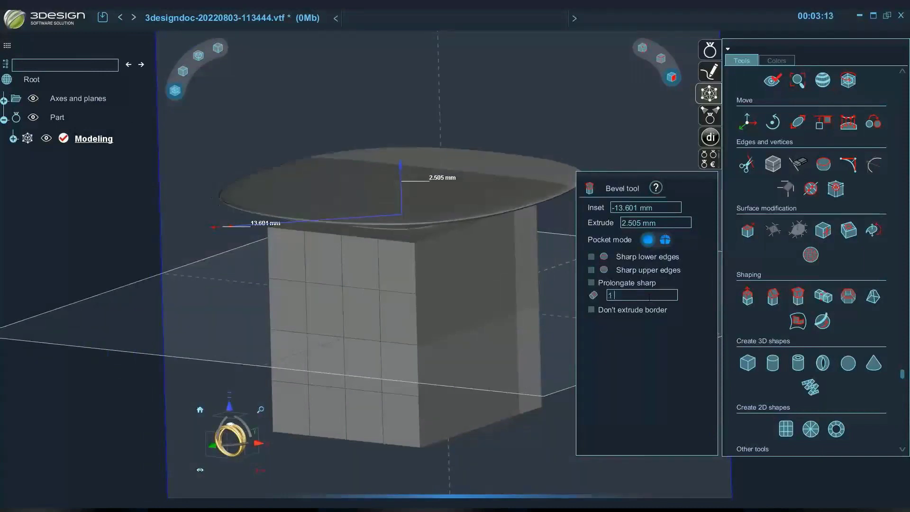
middle_drag(434, 263, 498, 296)
click(666, 240)
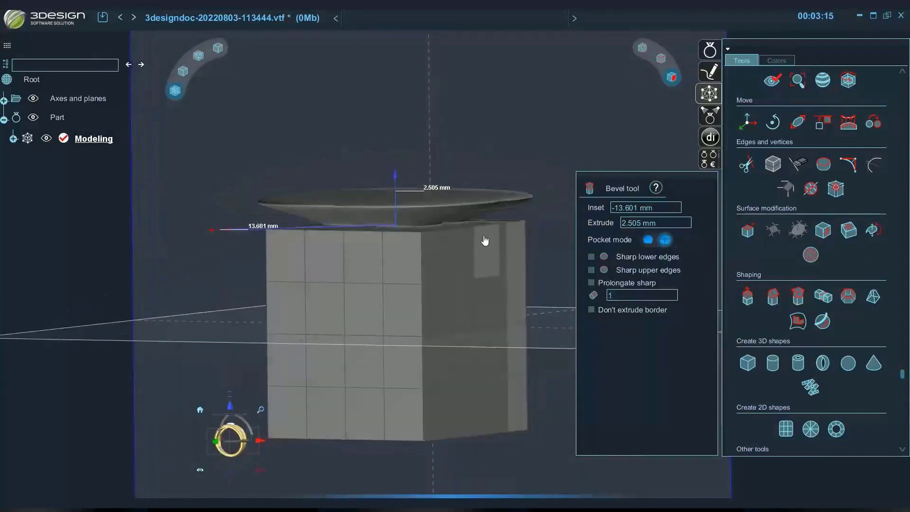
middle_drag(303, 157, 298, 193)
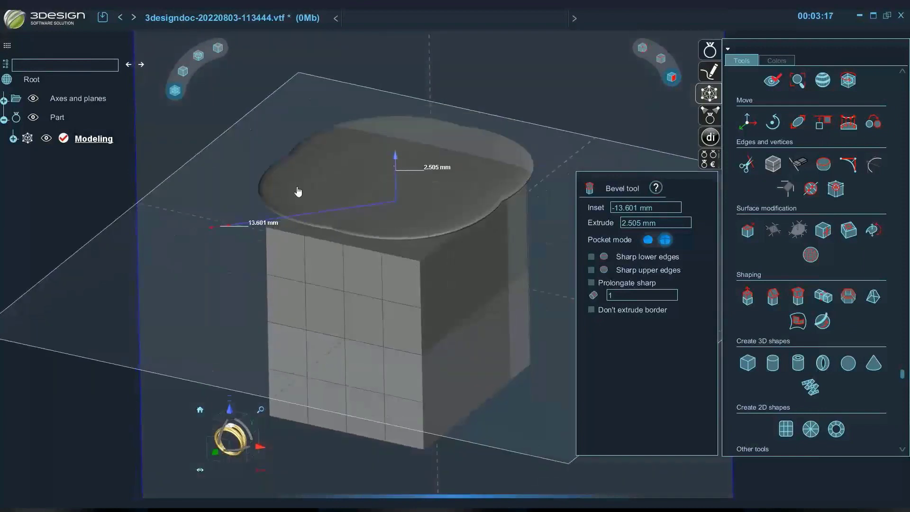
- Set the bevel's inset to -1.263 mm and its extrude to 7.45 mm, and toggle the pocket mode for comparison
drag(211, 227, 382, 203)
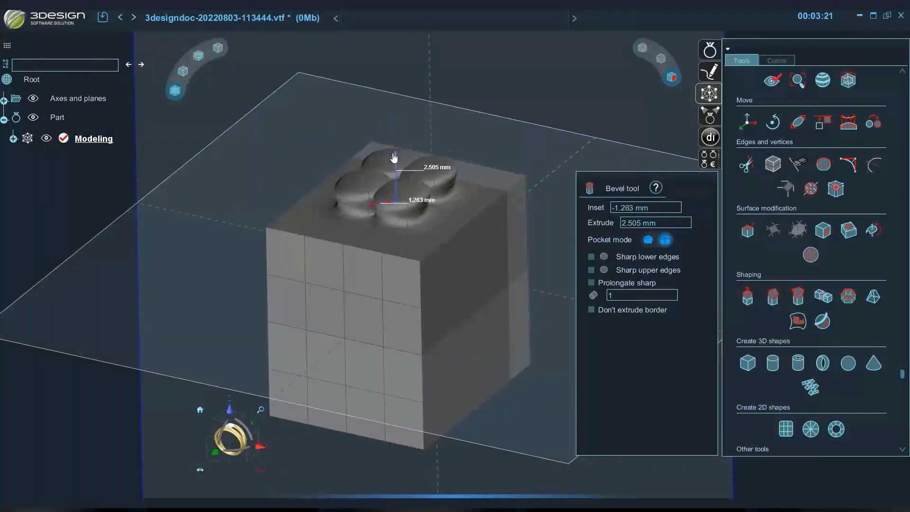
drag(395, 153, 410, 70)
click(662, 241)
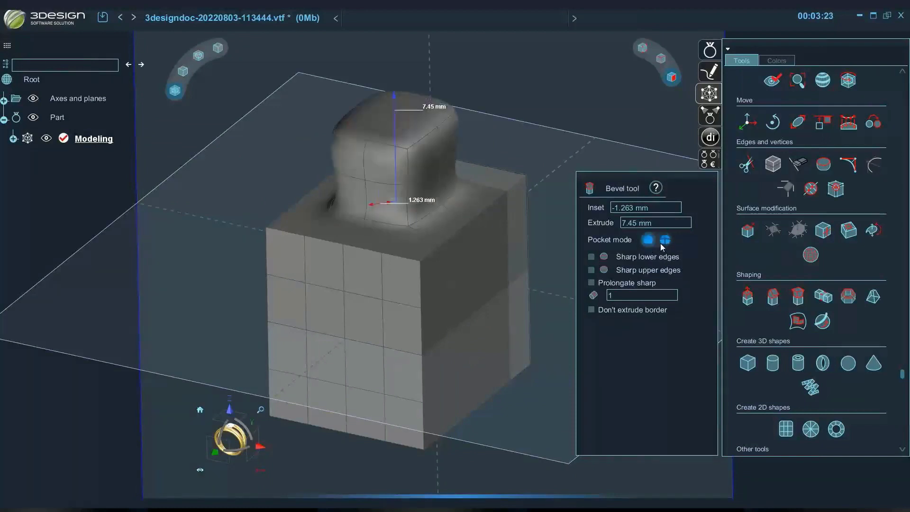
- Switch the bevel's pocket mode to separate faces and back to one joint extrusion, and adjust the bevel's inset
click(666, 241)
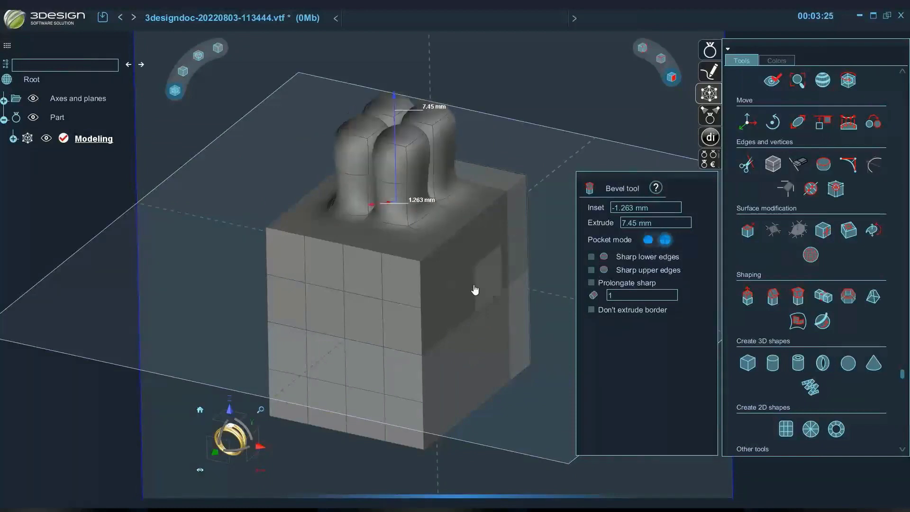
click(647, 239)
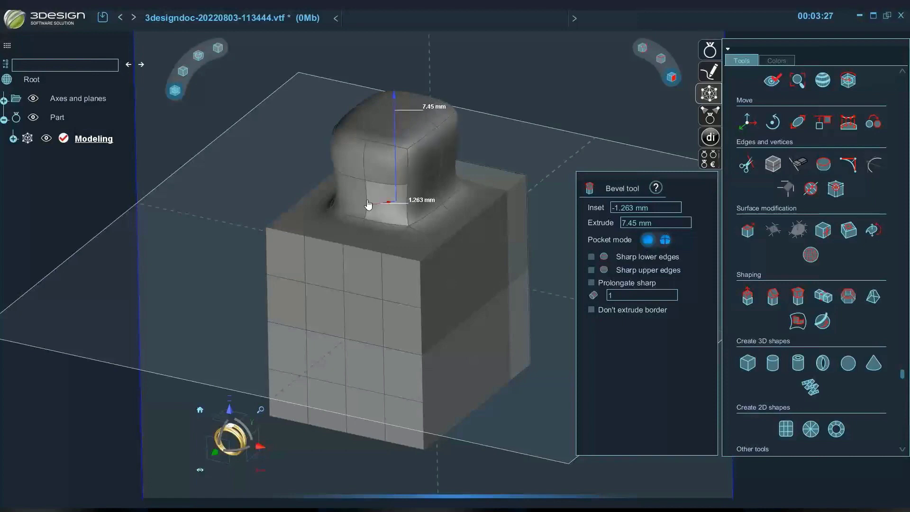
drag(363, 206, 302, 216)
middle_drag(364, 271, 545, 151)
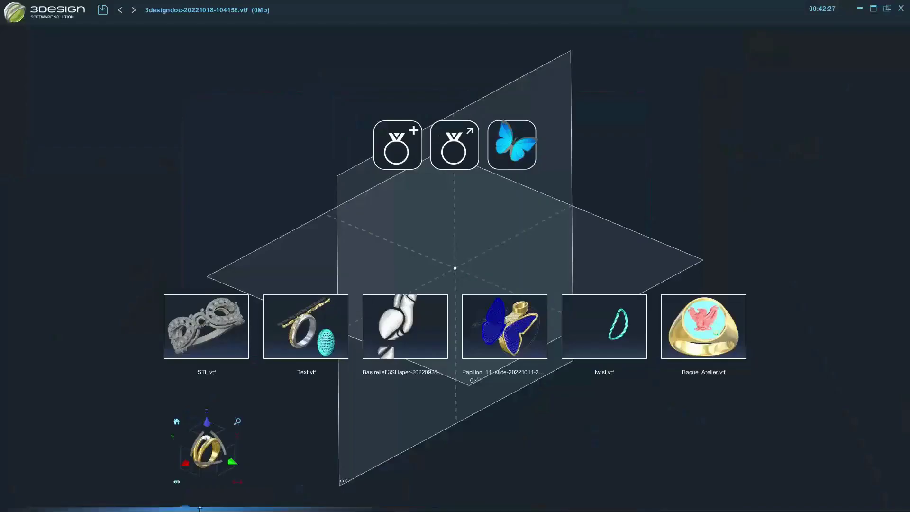
- Start a new part and add a ring size builder from the jeweler's bench tools with its default settings
click(389, 149)
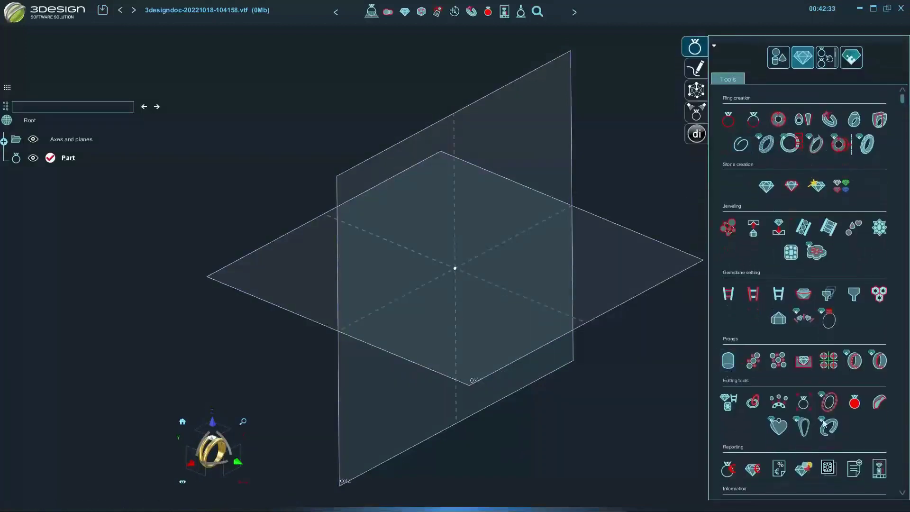
click(779, 60)
click(805, 59)
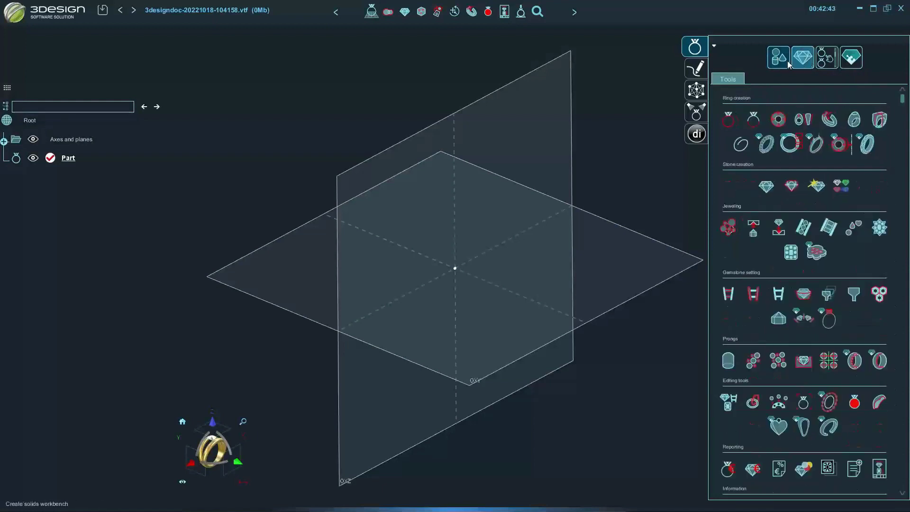
click(803, 60)
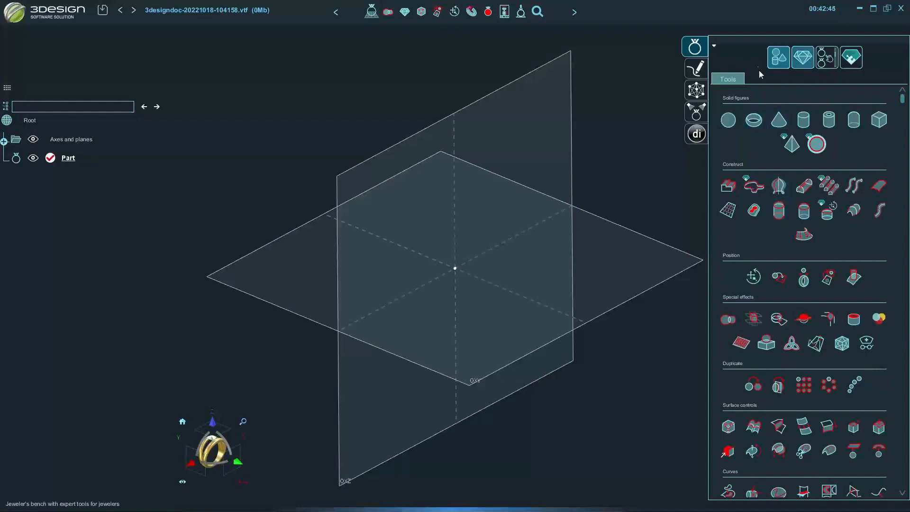
click(728, 120)
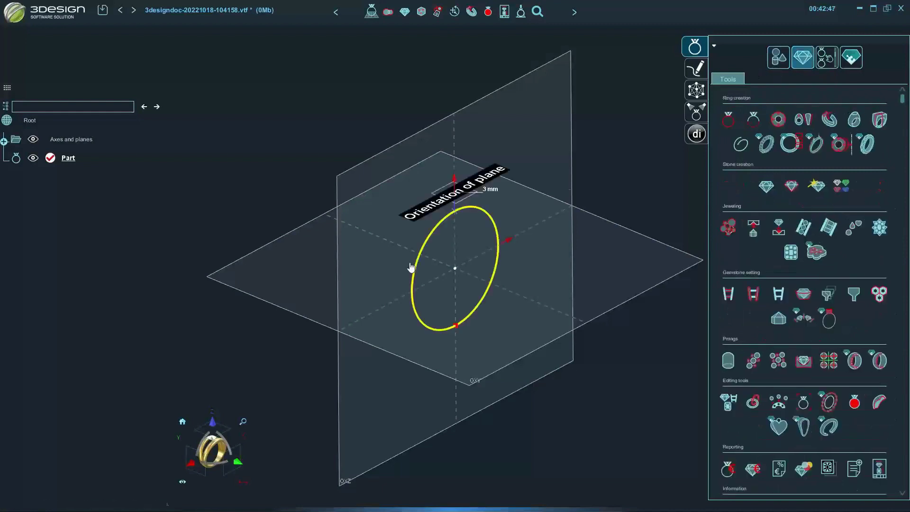
right_click(502, 230)
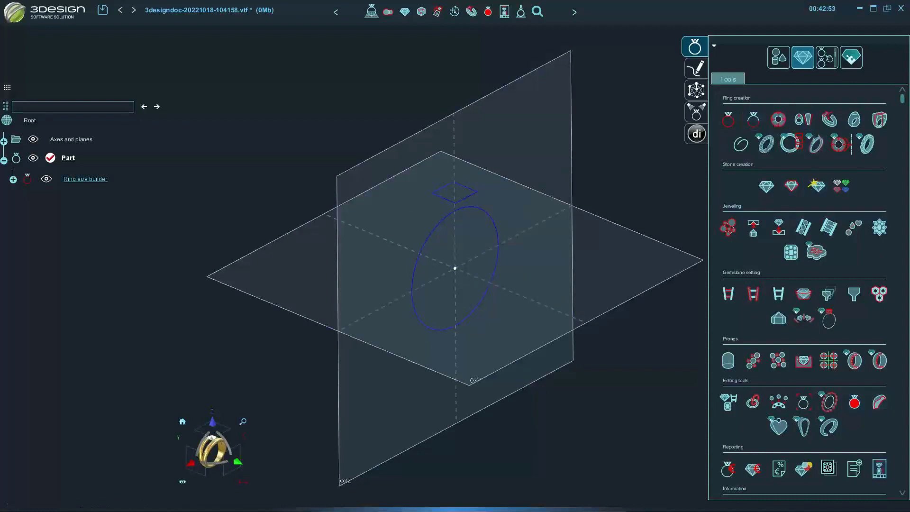
- Create a ring outline based on the ring size builder and increase its thickness at the side, bottom and top
click(778, 119)
drag(306, 387, 683, 146)
click(725, 207)
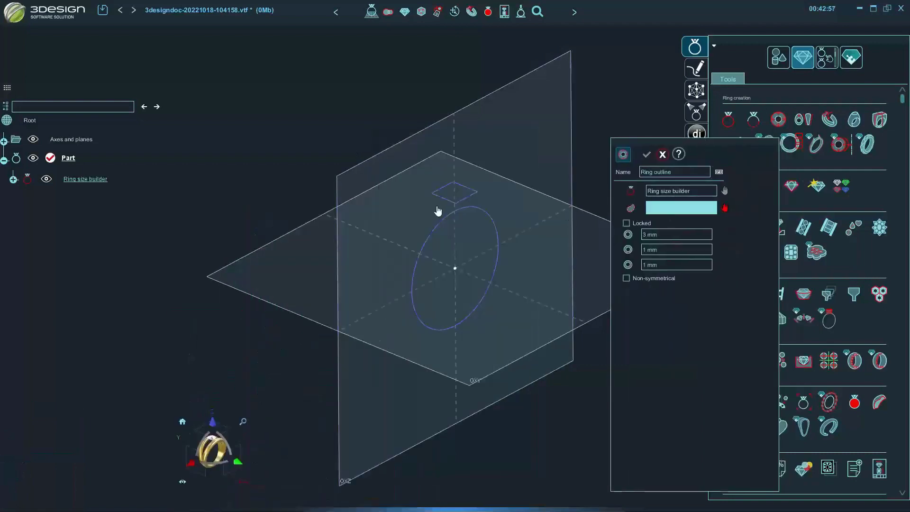
click(451, 216)
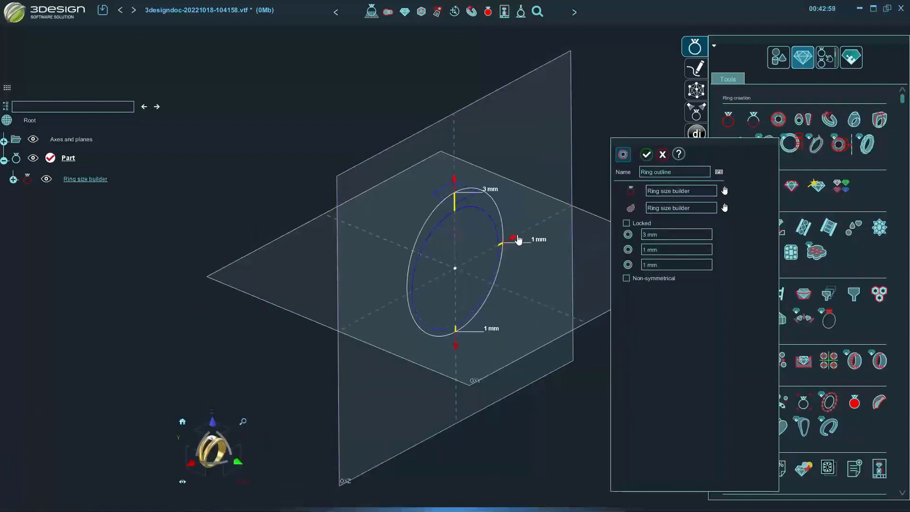
drag(518, 238, 528, 234)
drag(470, 324, 461, 356)
drag(473, 197, 471, 183)
click(646, 154)
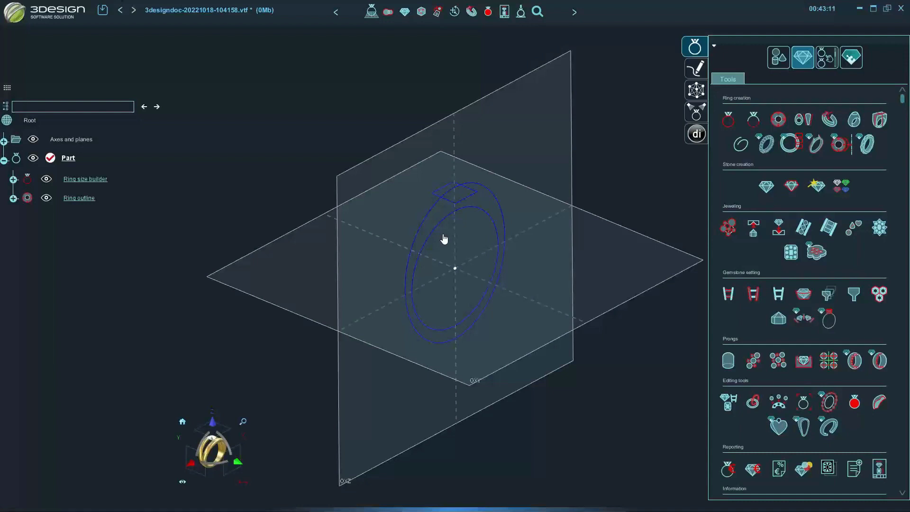
- Extrude the ring size builder and ring outline curves symmetrically to both sides with a 1 mm sweeping distance and capped ends
key(space)
text(ext)
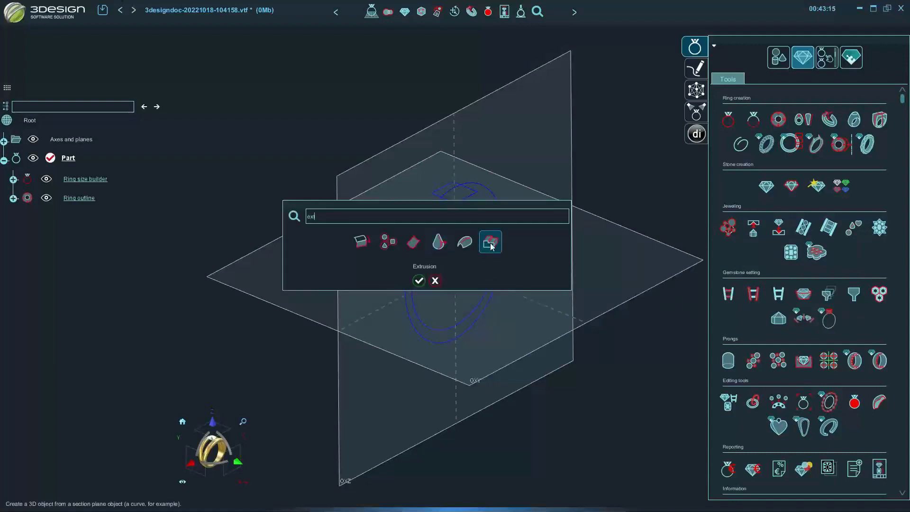
click(491, 246)
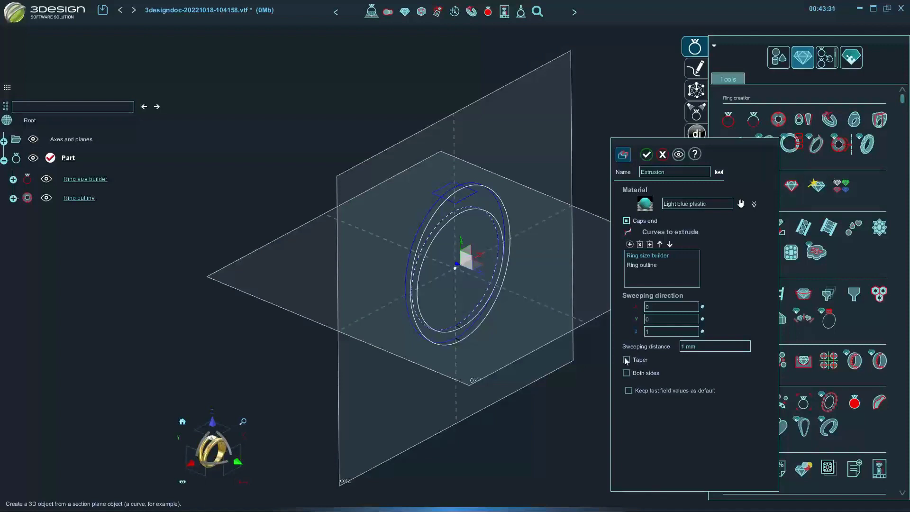
click(625, 373)
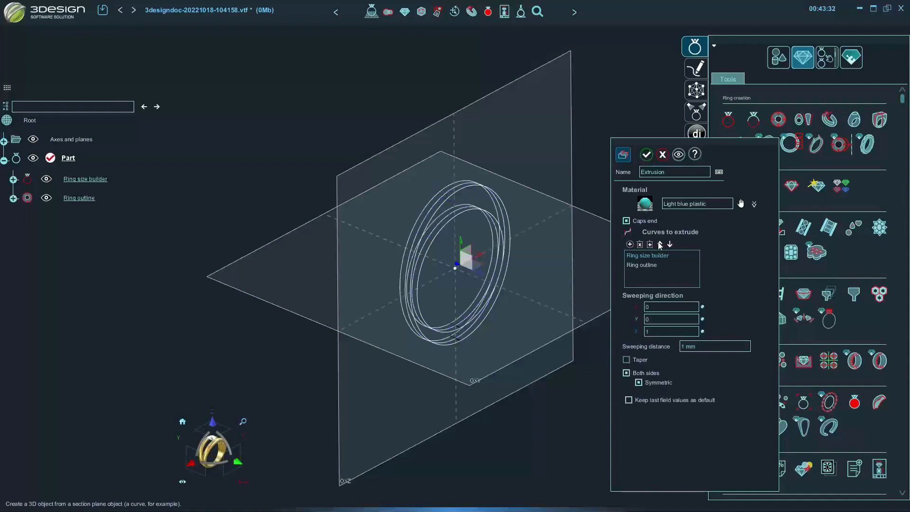
click(646, 154)
middle_drag(554, 251, 532, 283)
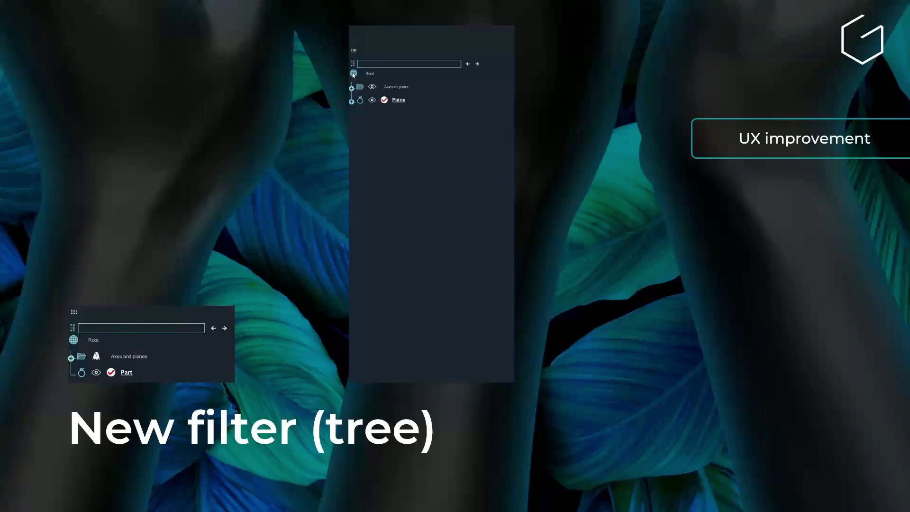
- Filter the design tree by the Curve type, look through the listed items and clear the filter
click(353, 64)
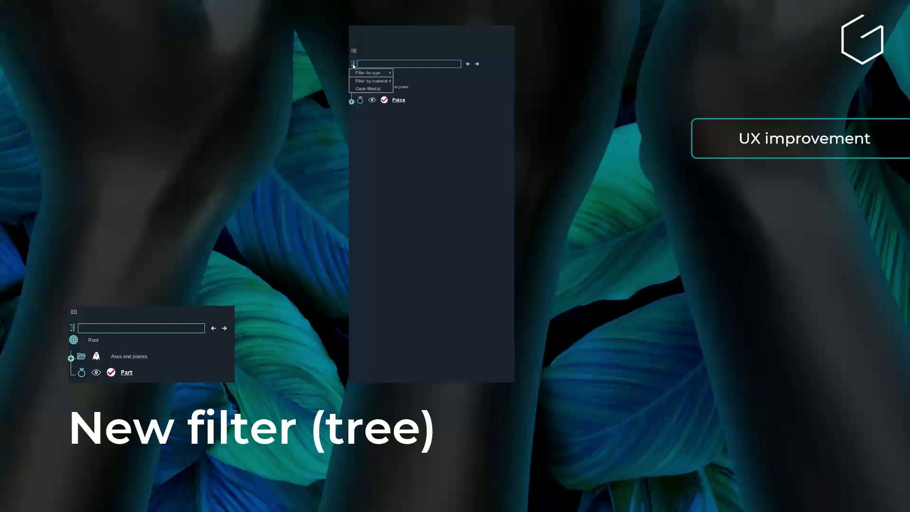
mouse_move(360, 73)
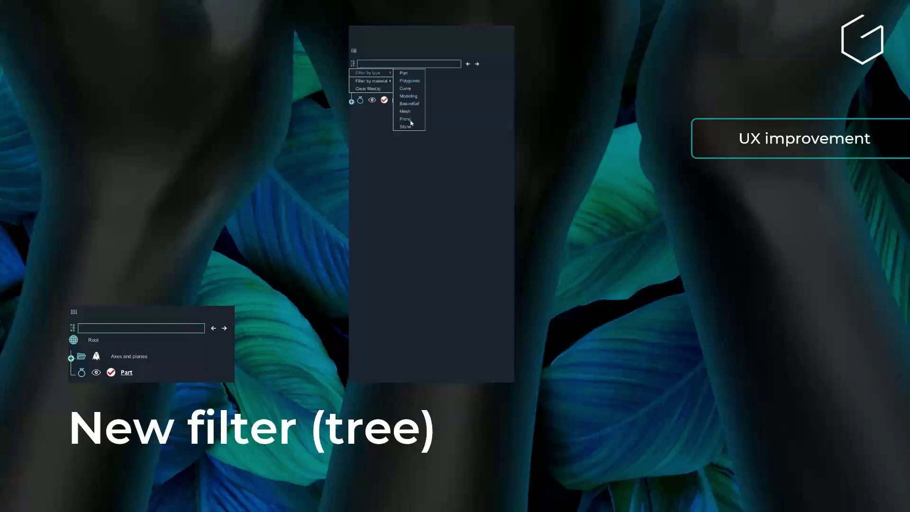
click(410, 89)
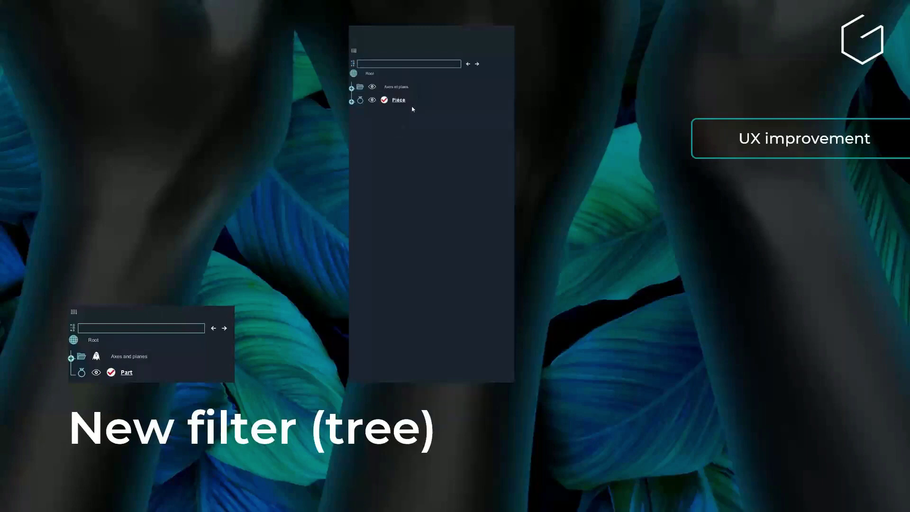
scroll(410, 122, up, 10)
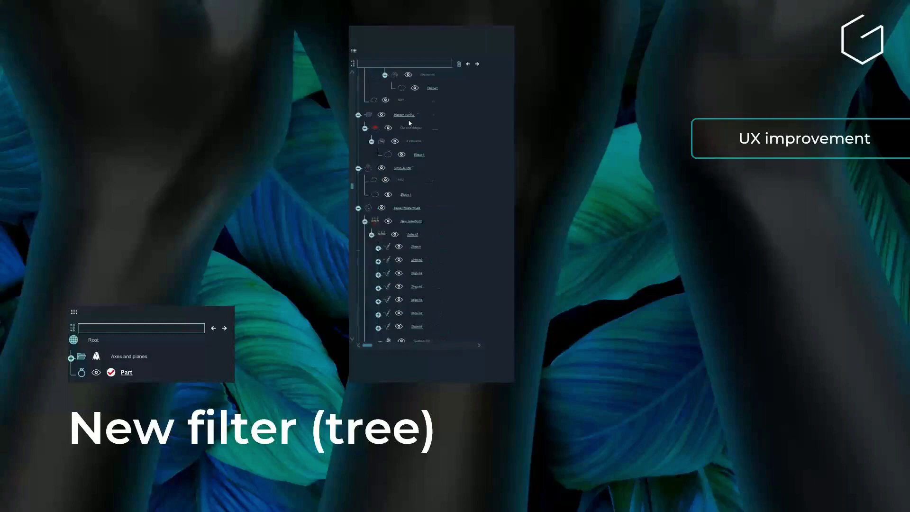
scroll(410, 123, up, 8)
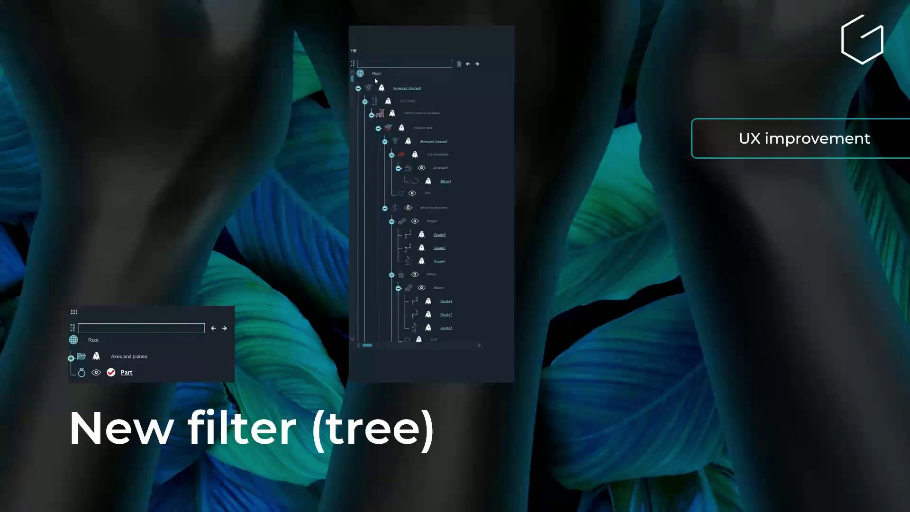
click(352, 63)
click(361, 88)
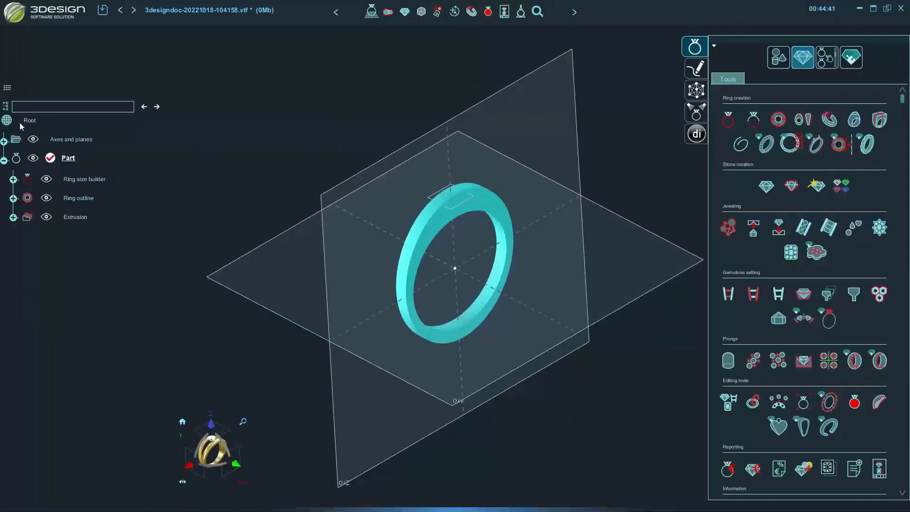
- Examine the object types offered for filtering the design tree of the ring document
click(5, 106)
mouse_move(27, 124)
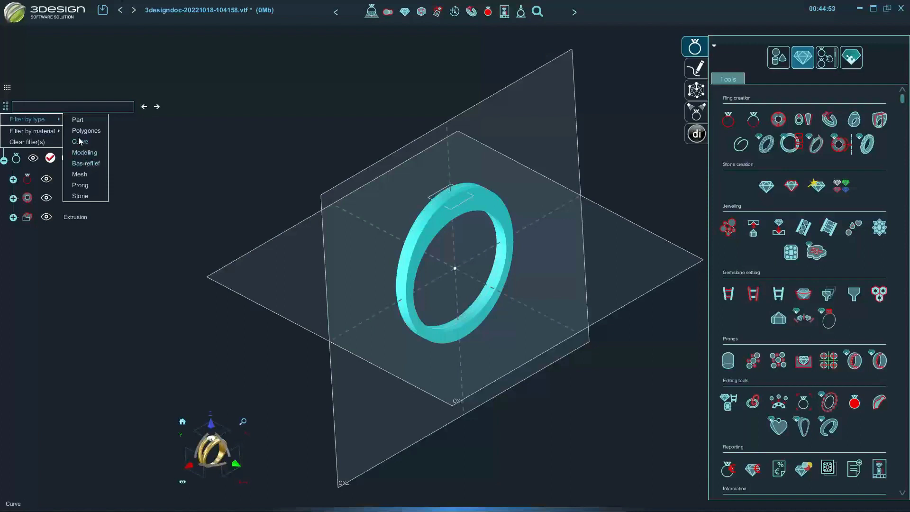
mouse_move(56, 134)
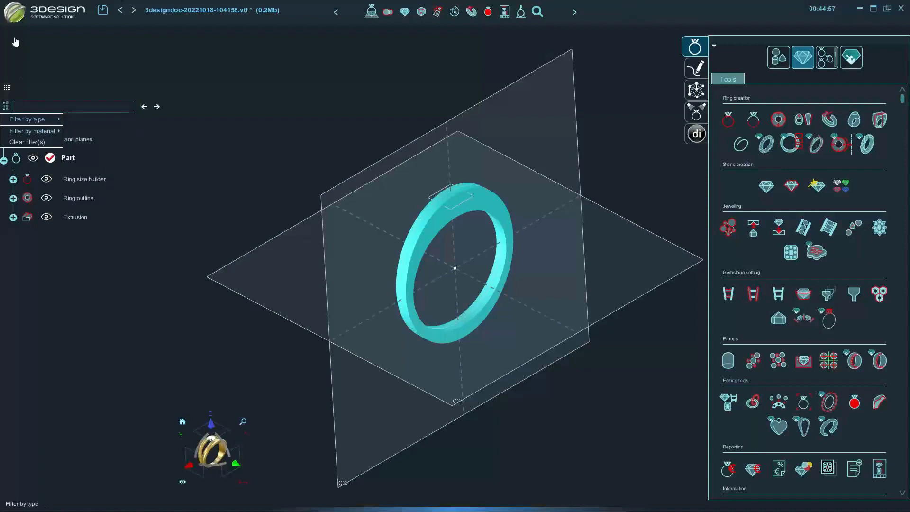
- Open the butterfly ring document Papillon_11_slide-20221011-230408.vtf
click(15, 12)
click(22, 26)
click(449, 274)
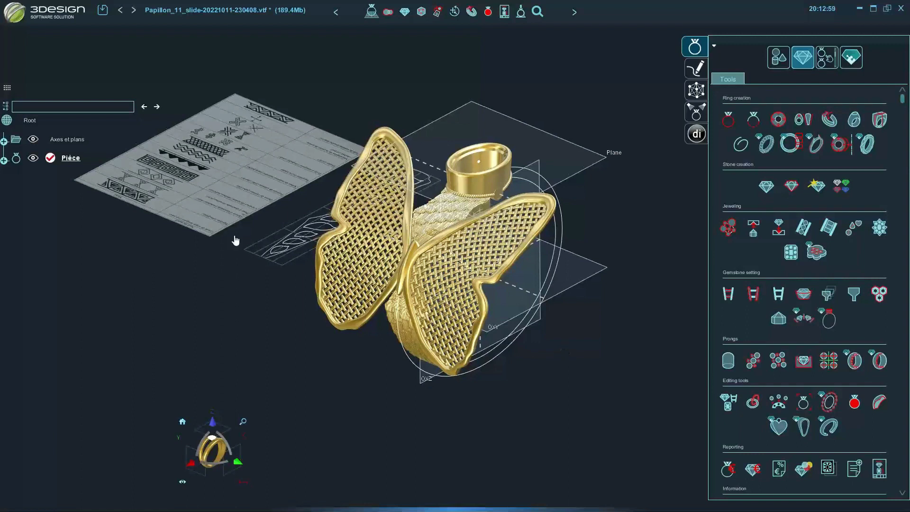
- Filter the butterfly ring's design tree by the Curve type and look through the selected curves
click(6, 106)
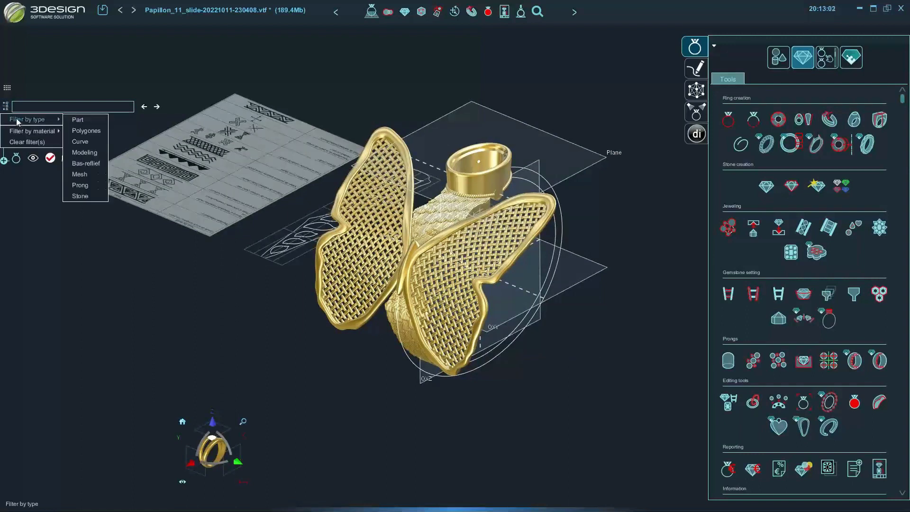
click(82, 142)
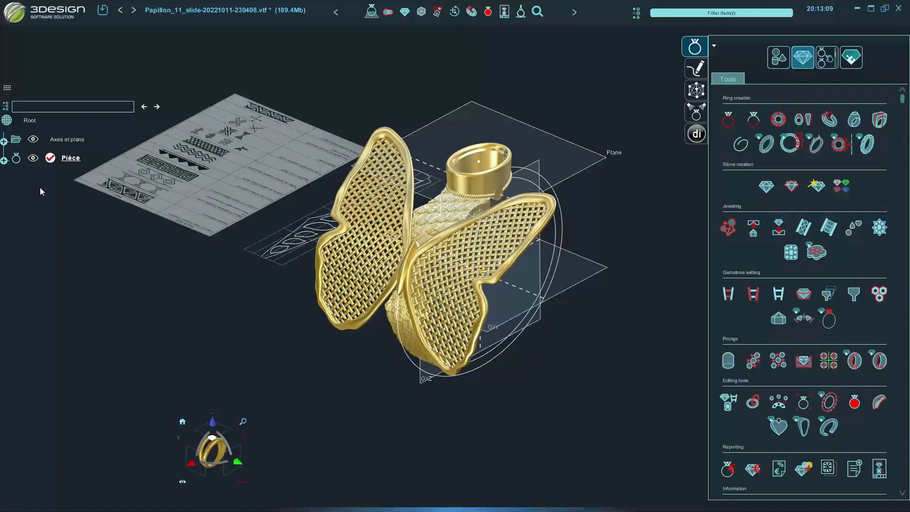
scroll(40, 180, down, 15)
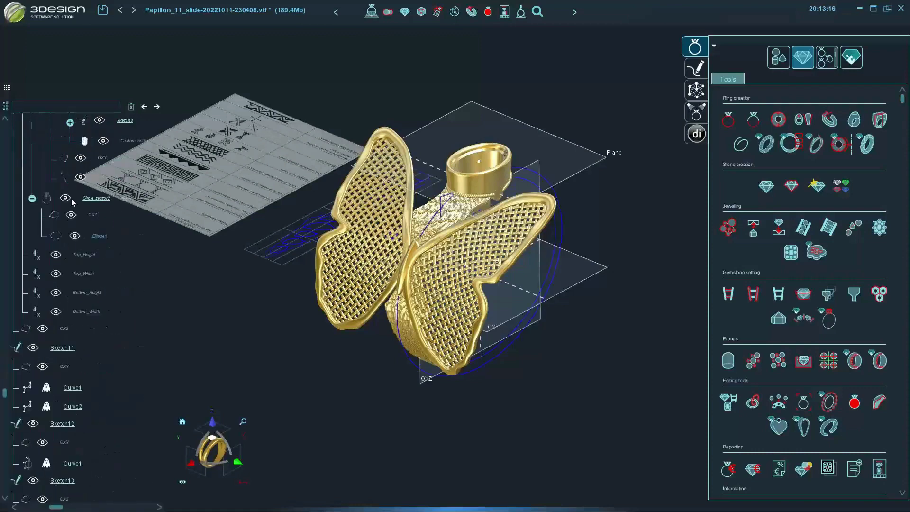
scroll(72, 201, up, 15)
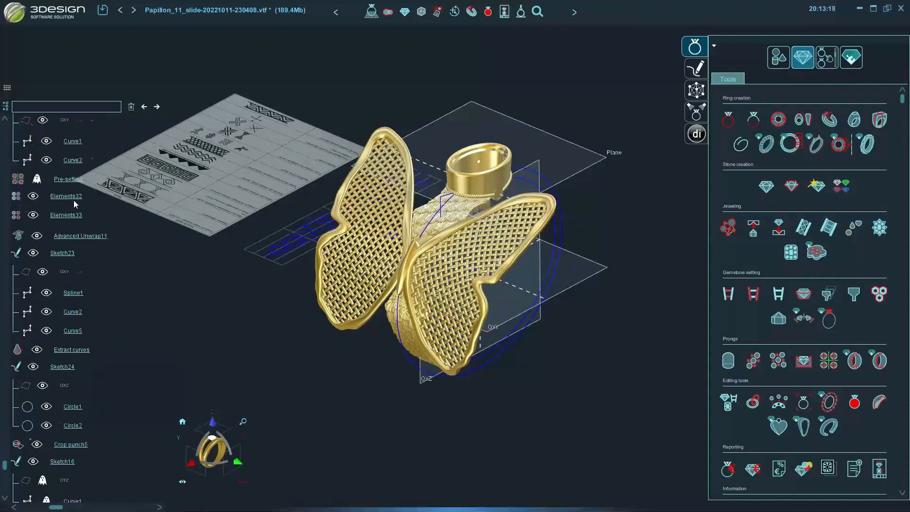
scroll(121, 222, up, 15)
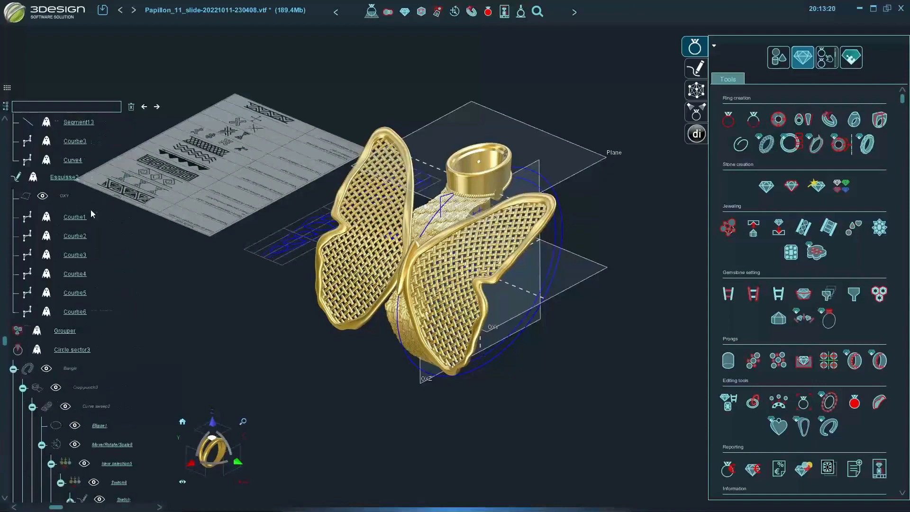
scroll(81, 202, up, 10)
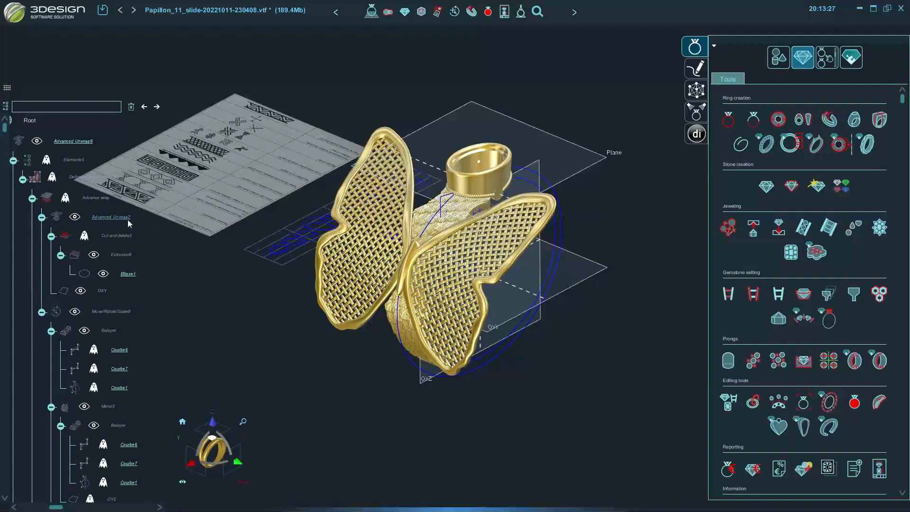
- Hide all the curves selected by the filter and check the butterfly ring from another angle
right_click(127, 220)
click(155, 225)
right_drag(660, 362, 573, 386)
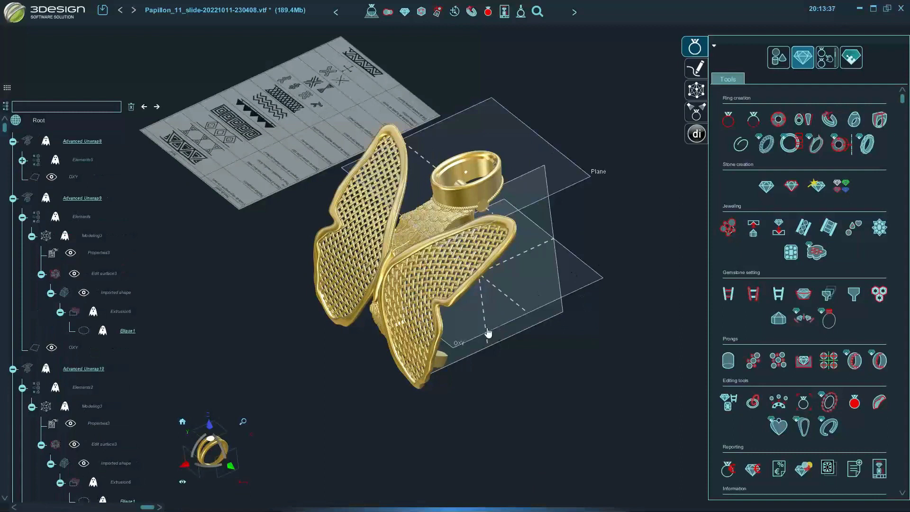
- Filter the butterfly ring's design tree by the Diamond material from the Precious stones category
click(5, 107)
mouse_move(26, 132)
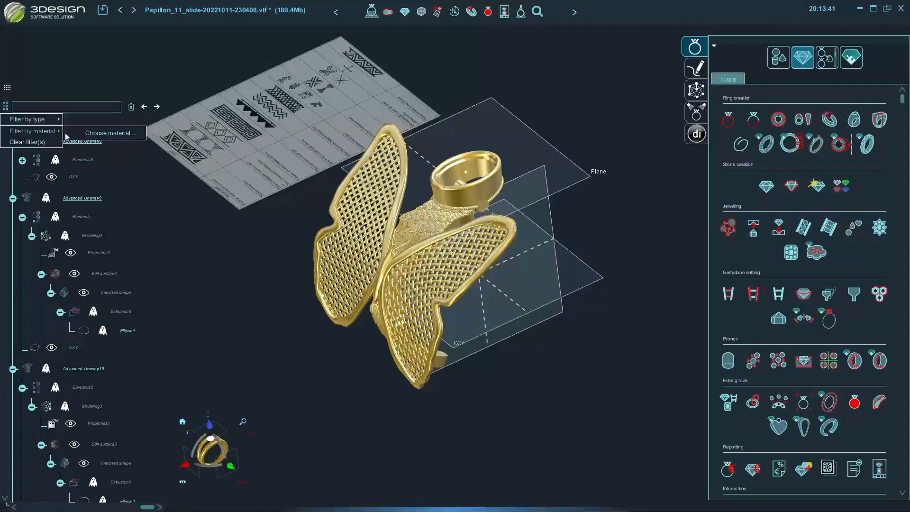
click(108, 133)
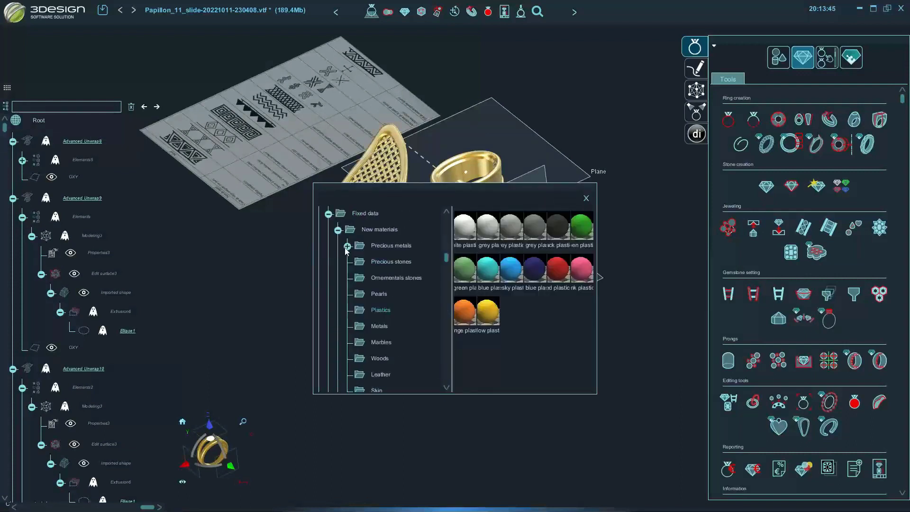
double_click(390, 246)
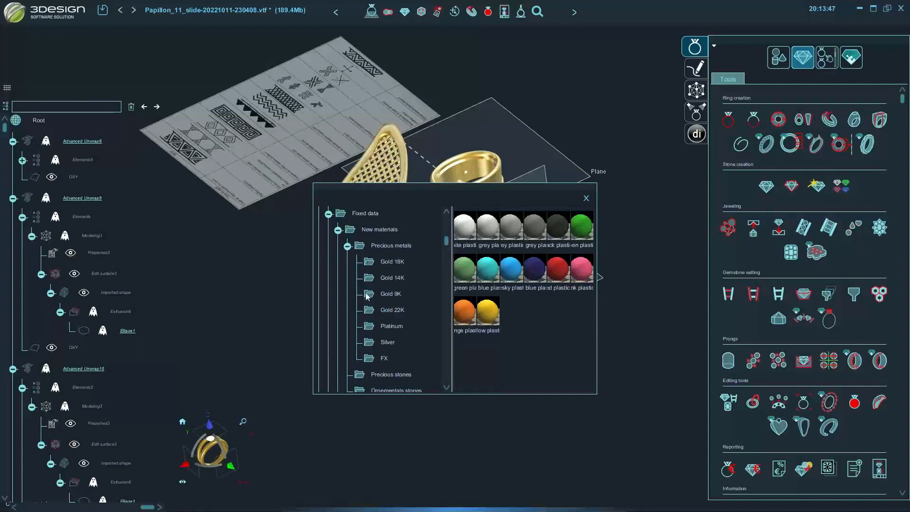
scroll(374, 337, down, 3)
click(378, 325)
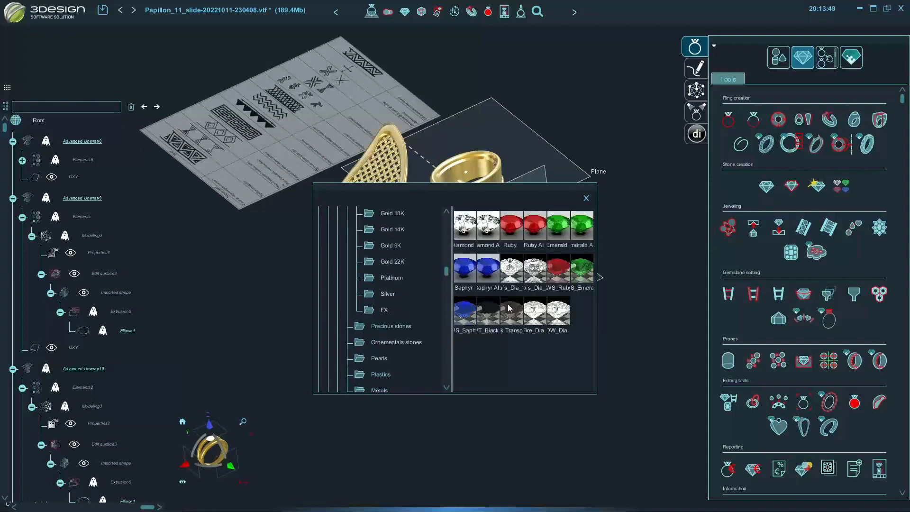
click(462, 230)
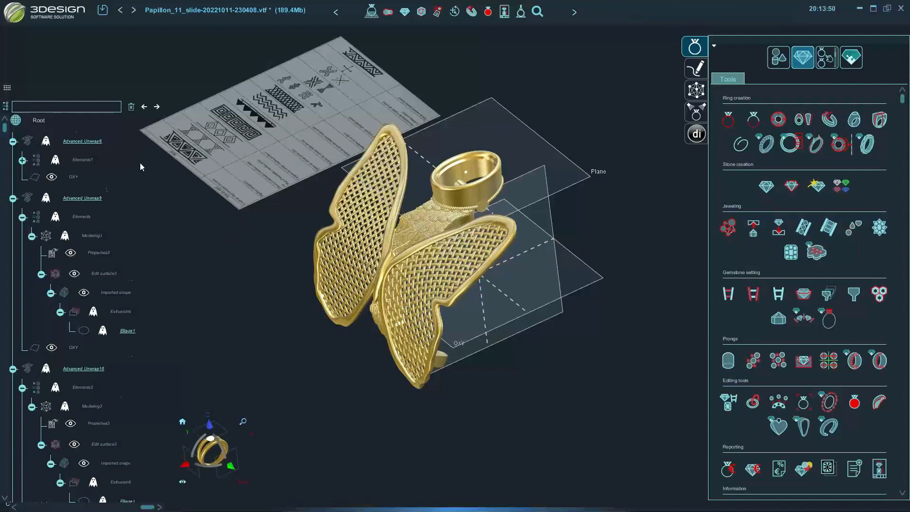
- Look through the filtered objects of the butterfly ring, then clear all filters from the design tree
scroll(140, 190, down, 10)
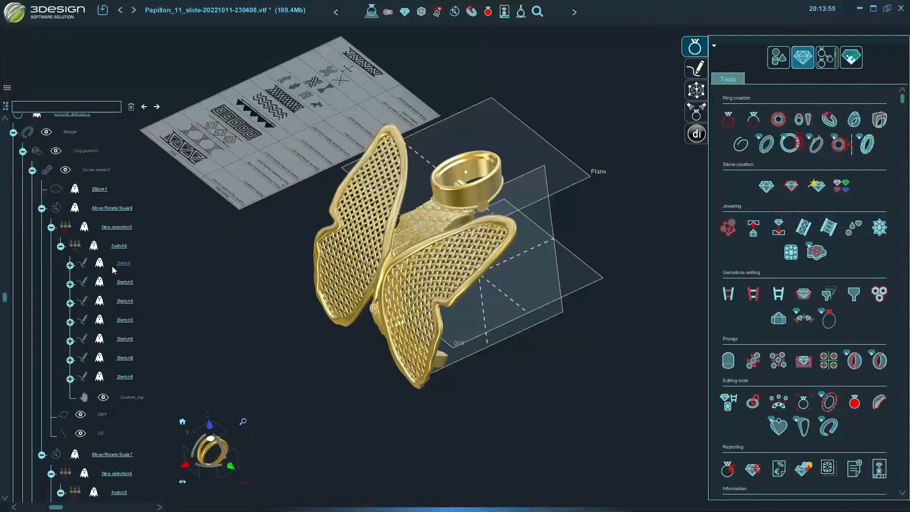
scroll(112, 266, down, 3)
scroll(112, 262, up, 8)
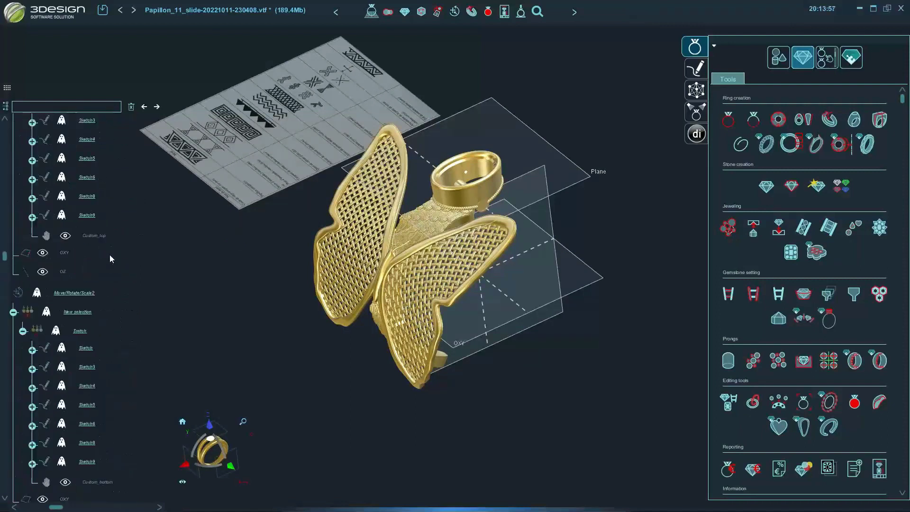
scroll(107, 254, up, 3)
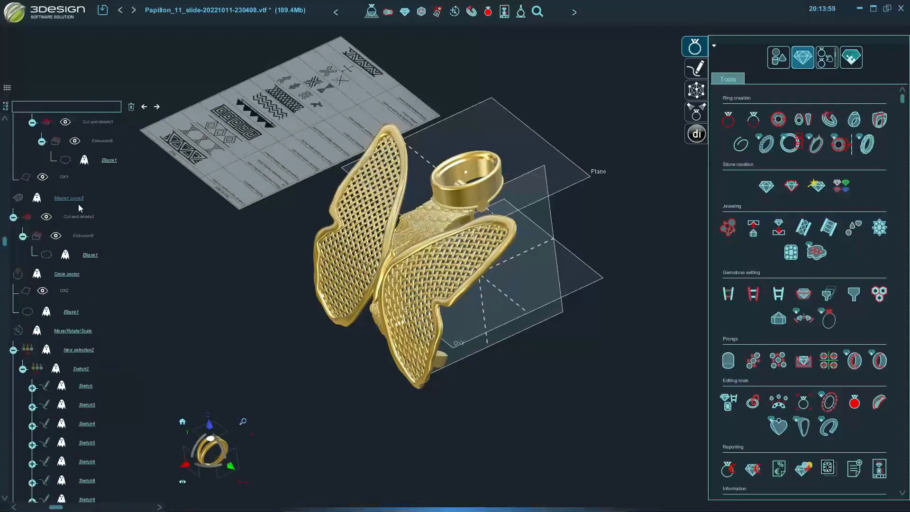
scroll(62, 204, up, 8)
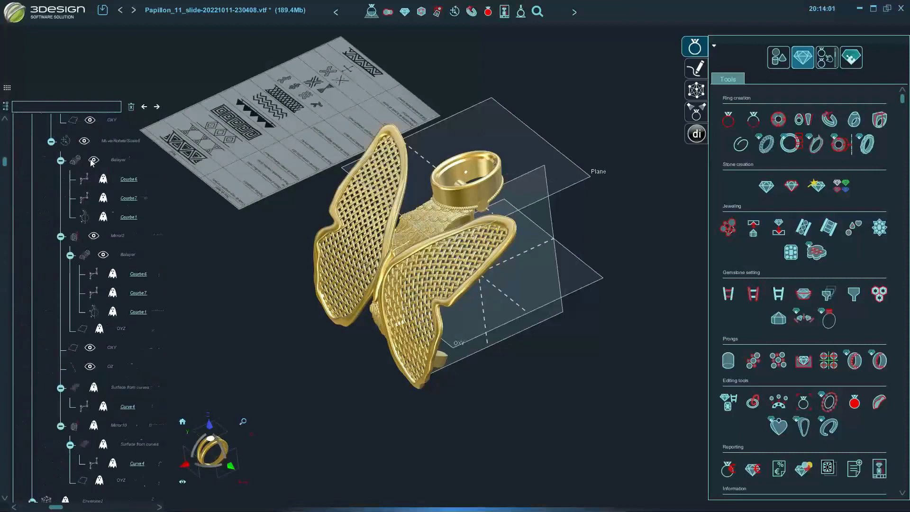
click(5, 105)
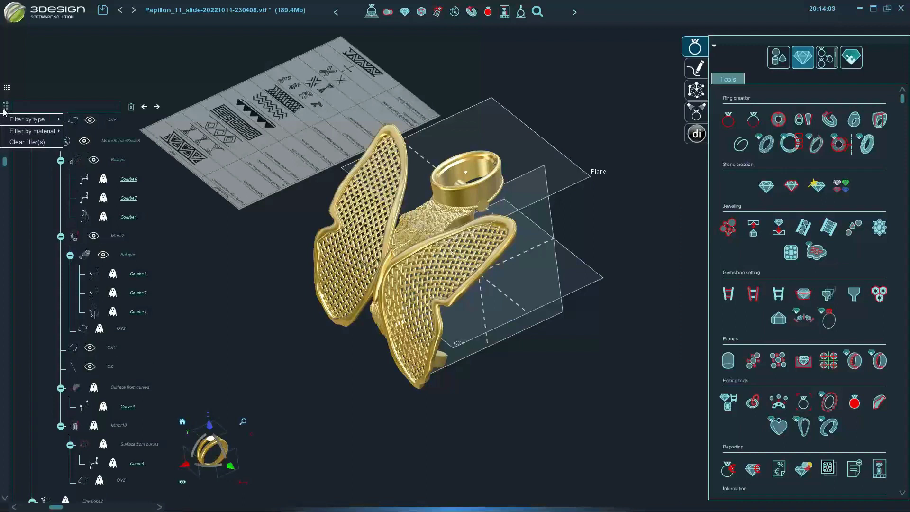
click(23, 141)
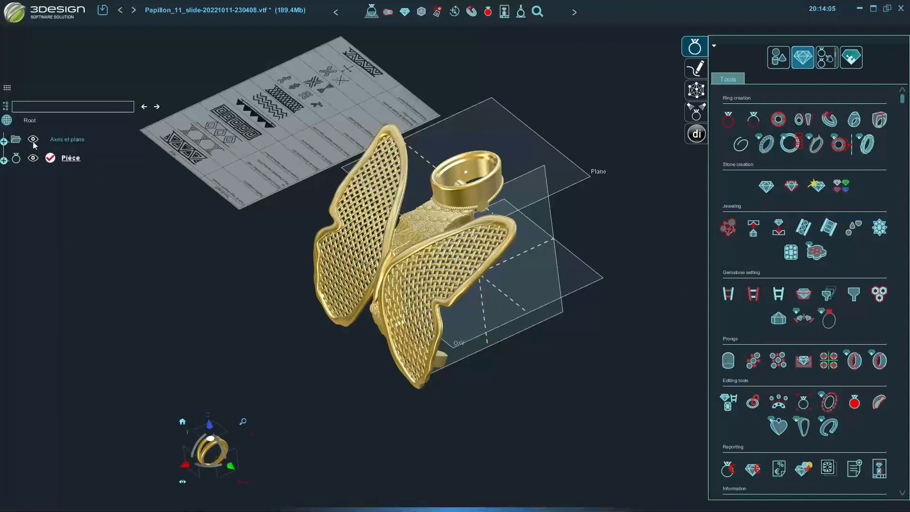
- Filter the unfiltered design tree by the Diamond precious stone material
click(5, 105)
mouse_move(33, 131)
click(108, 132)
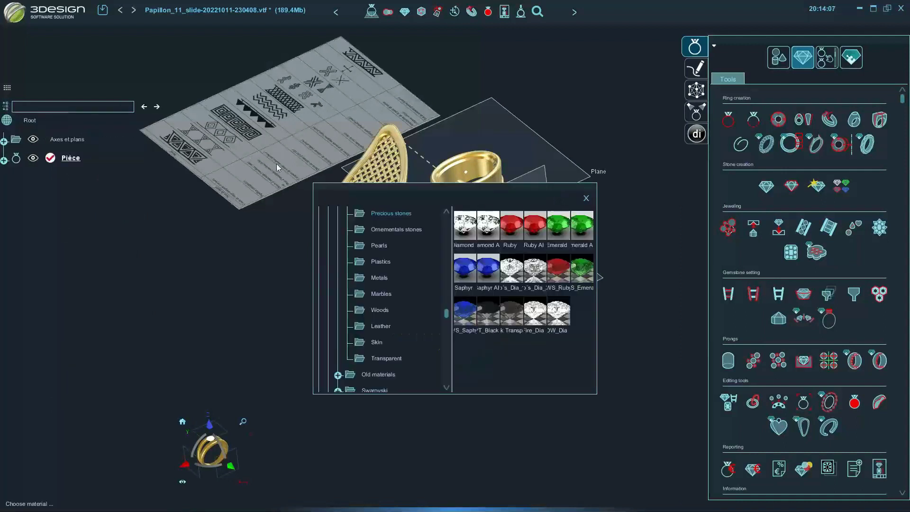
double_click(462, 224)
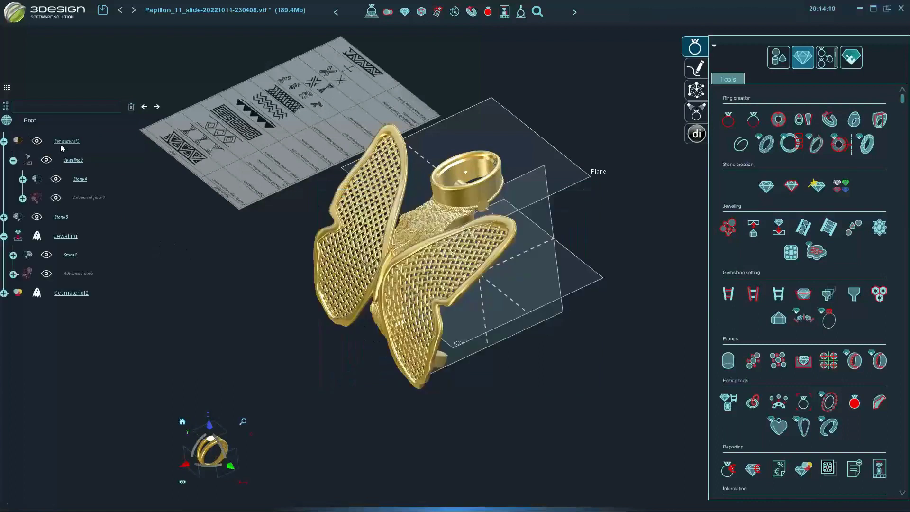
- Show all the filtered diamond objects and check the stones on the wing and bezel
right_click(76, 143)
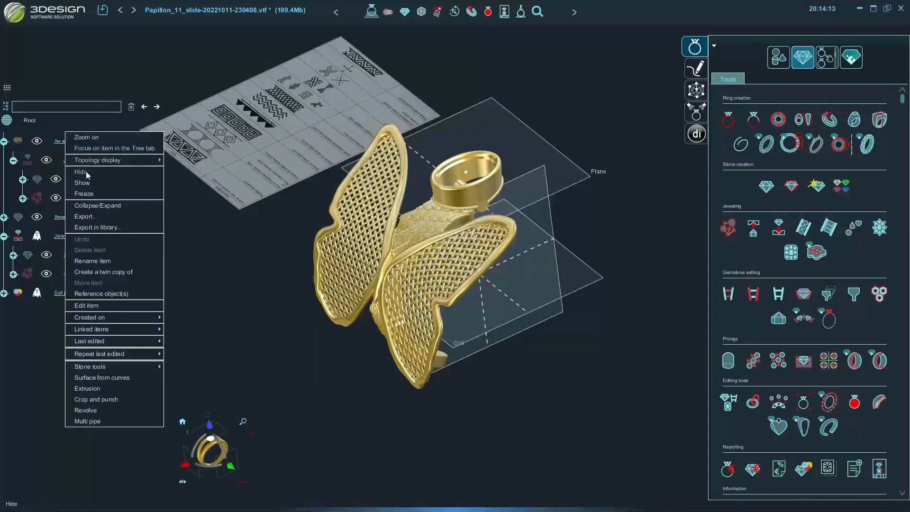
click(86, 183)
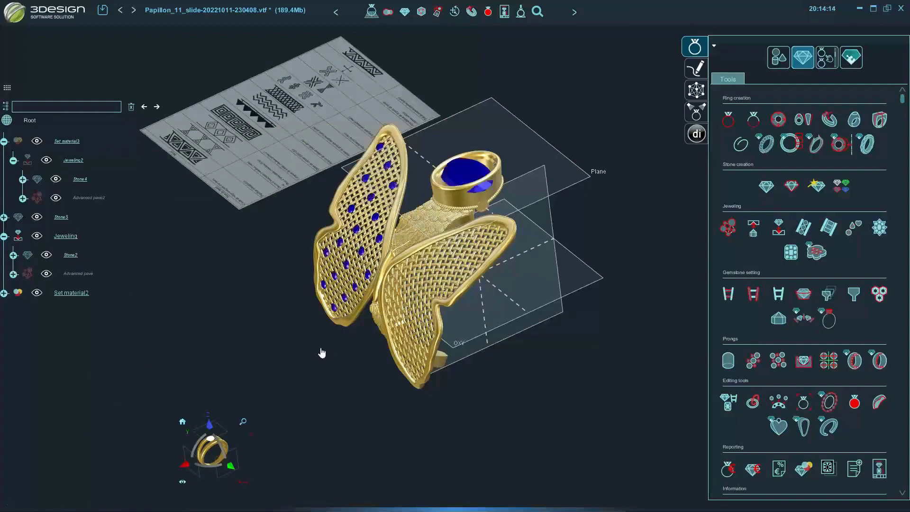
right_drag(320, 351, 456, 163)
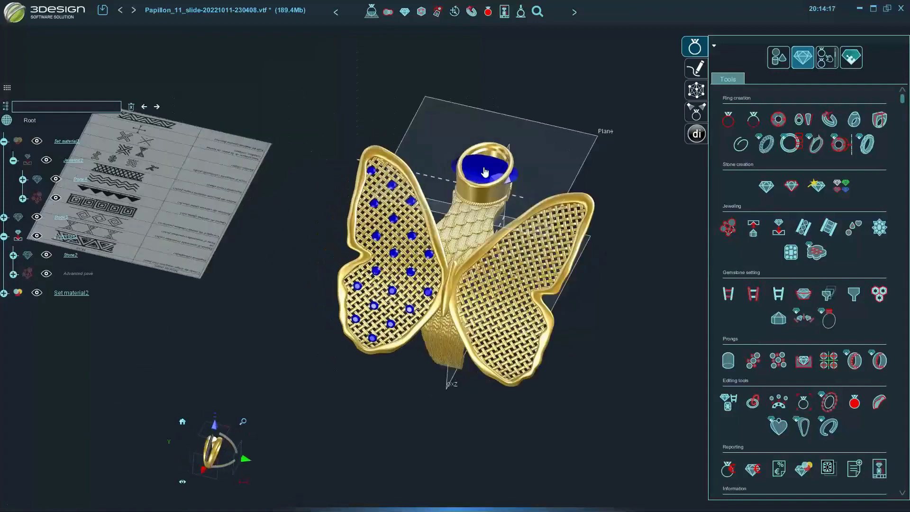
right_drag(562, 355, 536, 379)
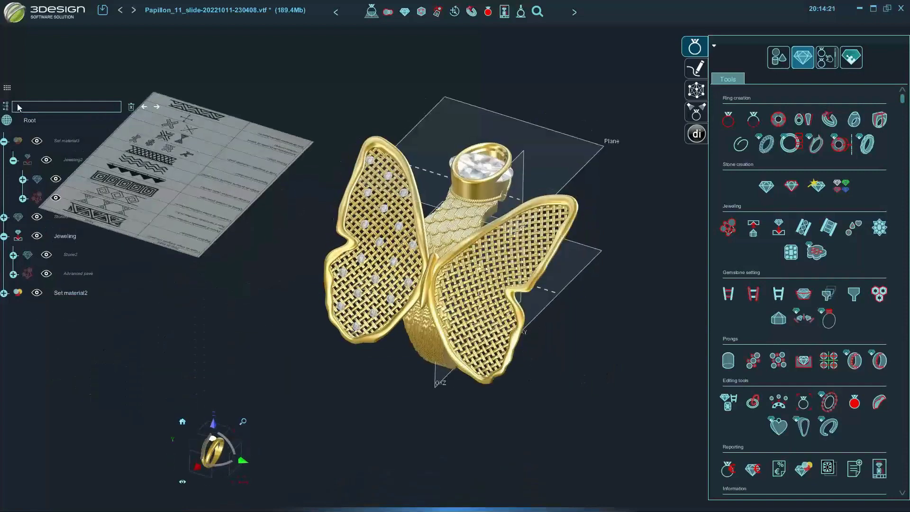
- Clear the material filter and expand the Pièce part in the design tree
click(6, 106)
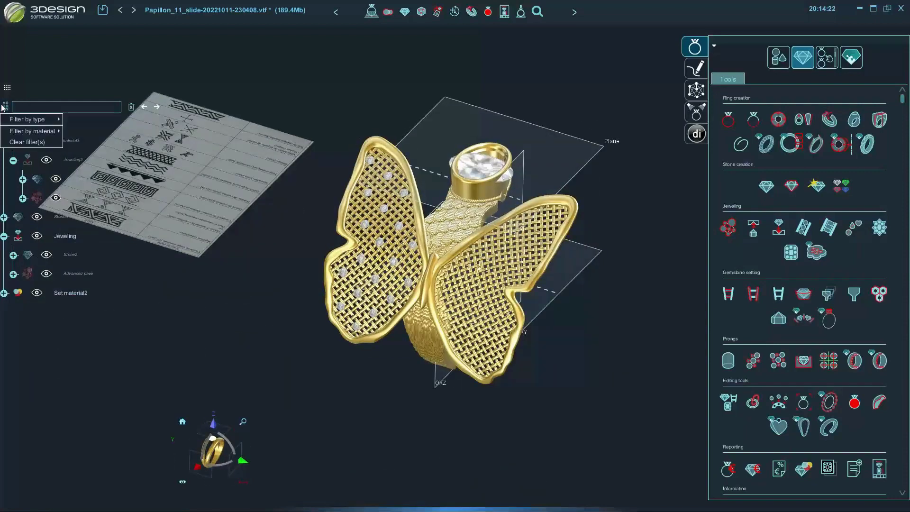
click(14, 142)
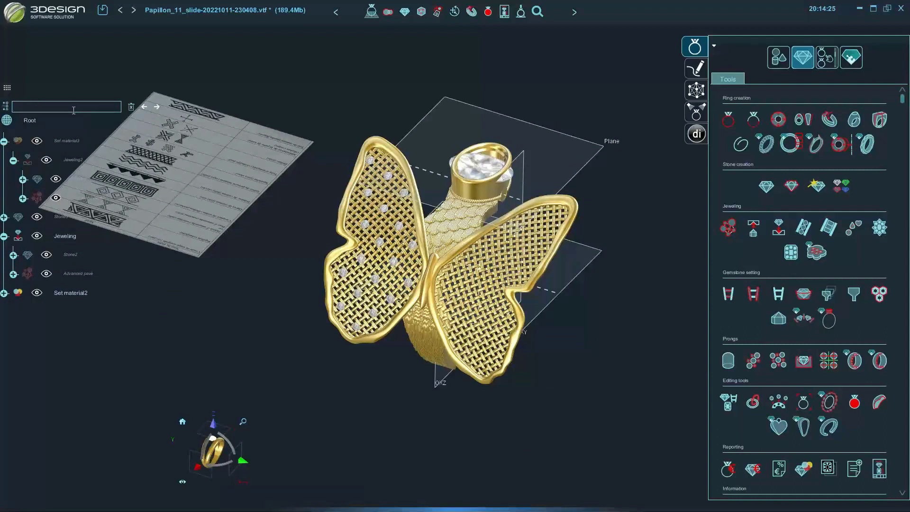
click(131, 107)
click(4, 160)
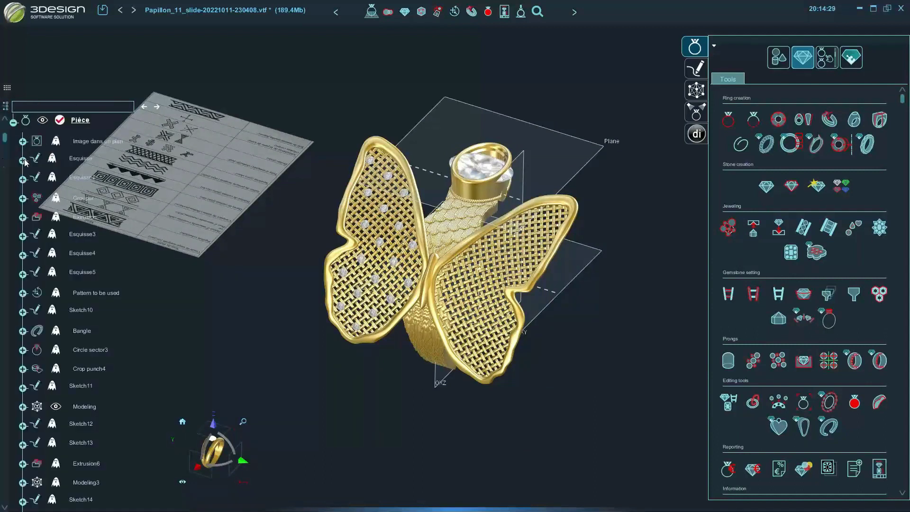
scroll(69, 190, down, 2)
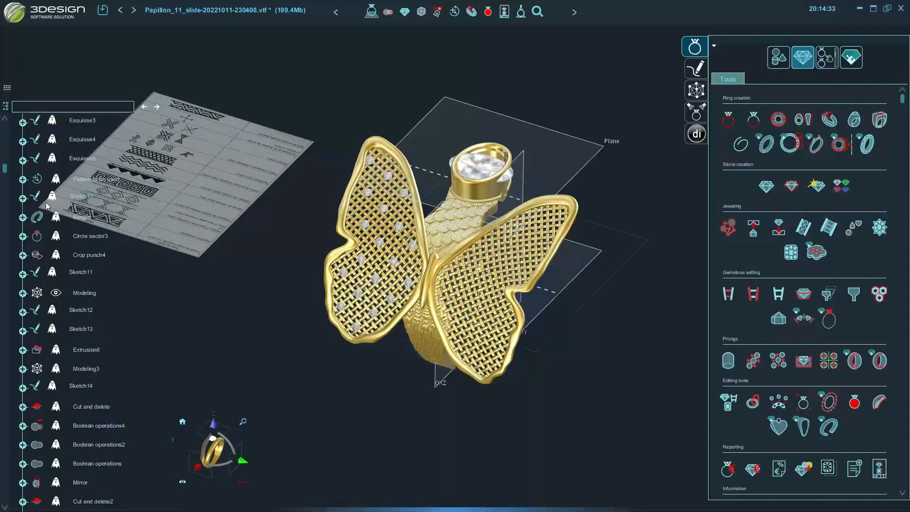
- Search the design tree for "extrusion" and clear the search again
click(51, 103)
text(extrusion)
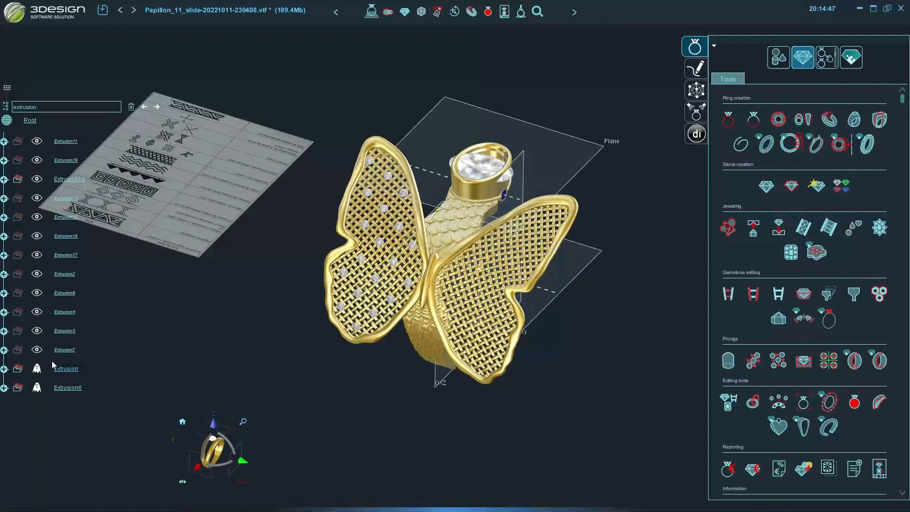
click(132, 108)
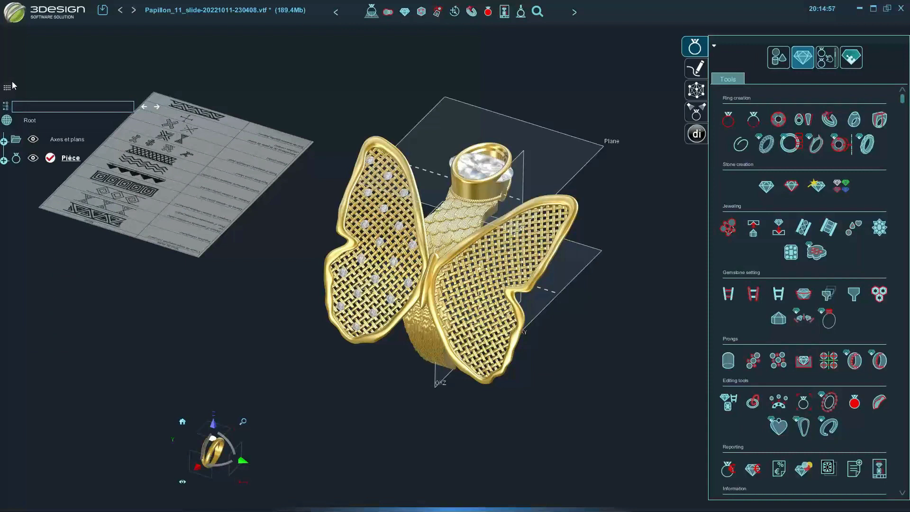
- Move the design tree higher in the viewport, expand Pièce and look through its objects
drag(6, 88, 7, 58)
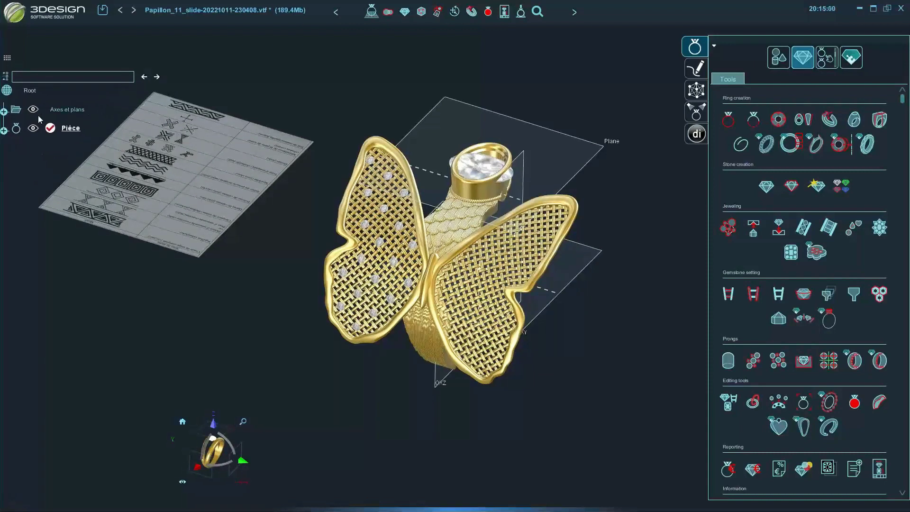
click(4, 130)
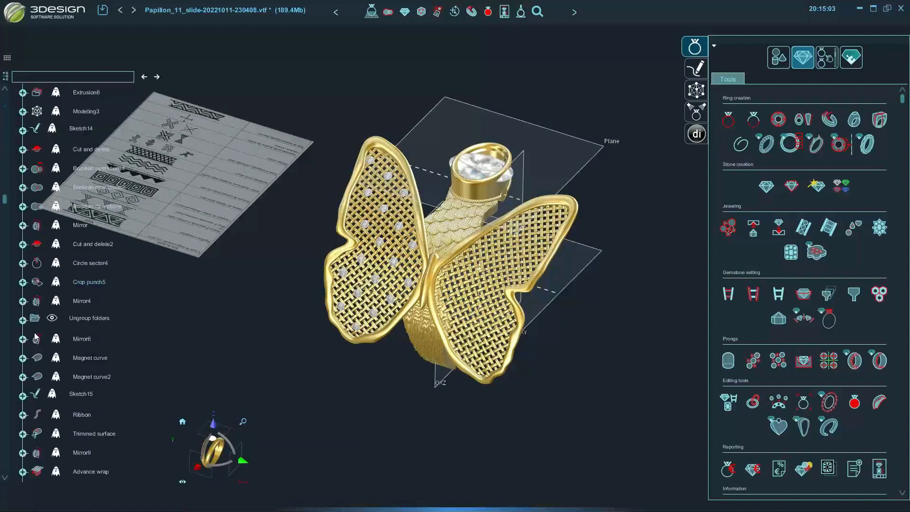
scroll(36, 337, up, 10)
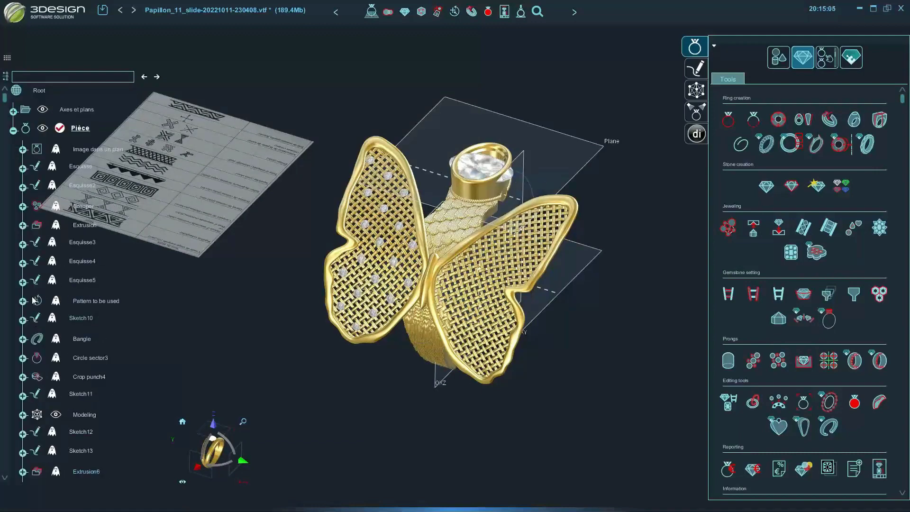
scroll(33, 300, down, 3)
scroll(33, 304, down, 15)
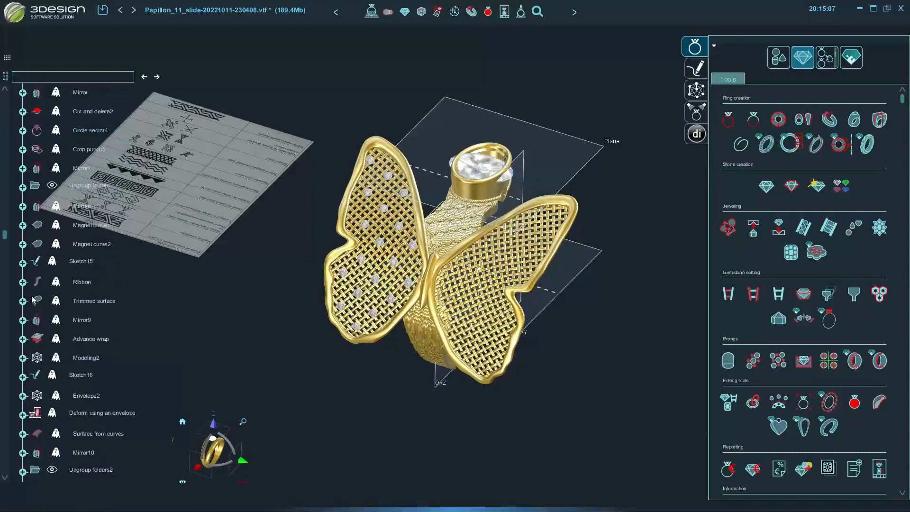
scroll(34, 300, up, 2)
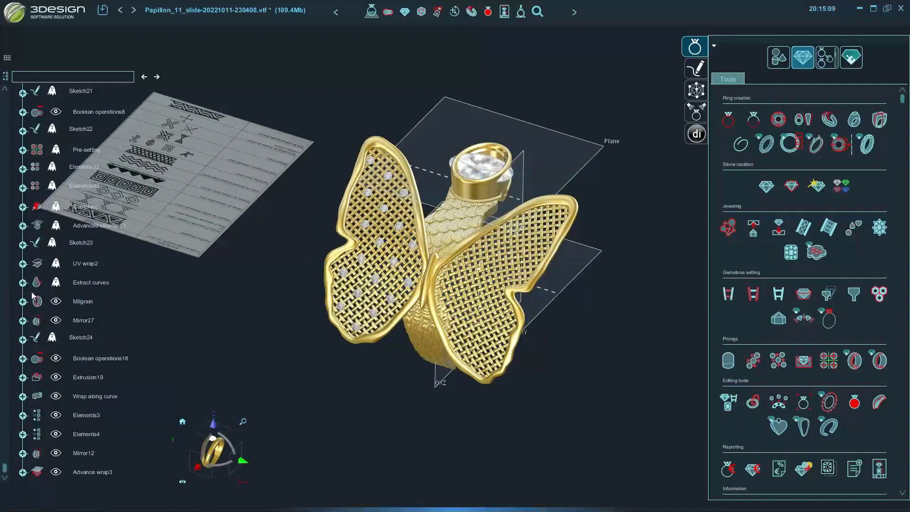
scroll(32, 284, up, 15)
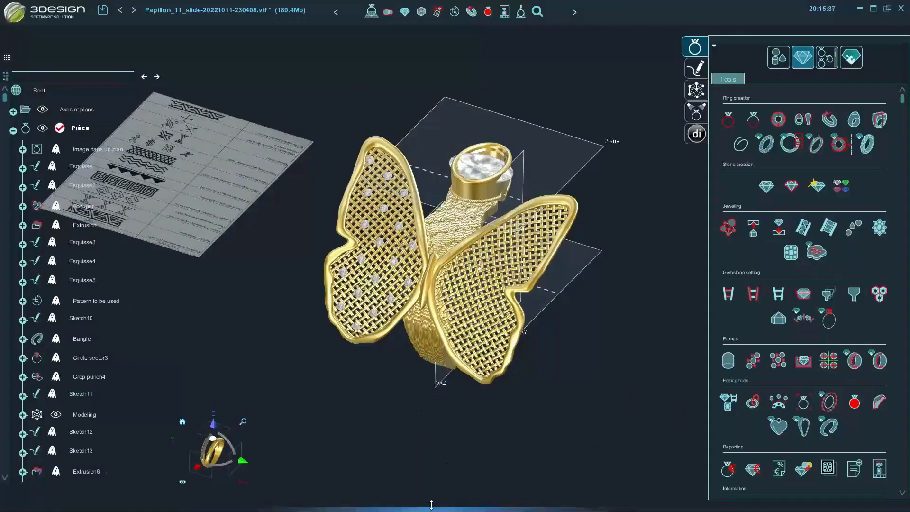
- Open the symbols library and view the hexagonal 2D patterns among the Modelings
drag(431, 504, 431, 168)
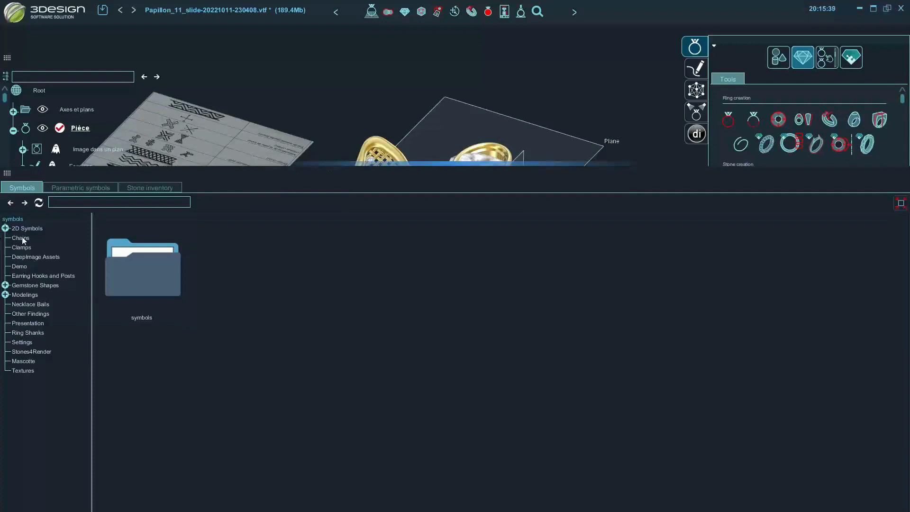
click(6, 295)
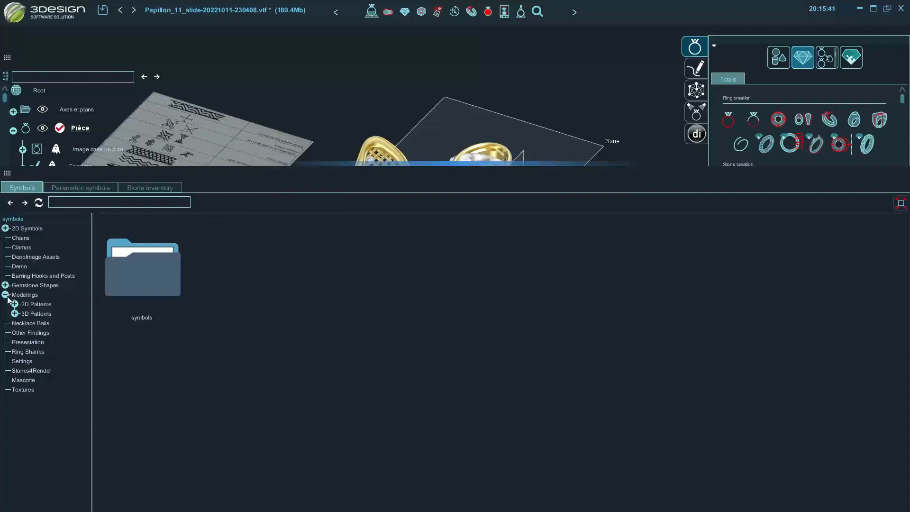
double_click(35, 303)
click(46, 314)
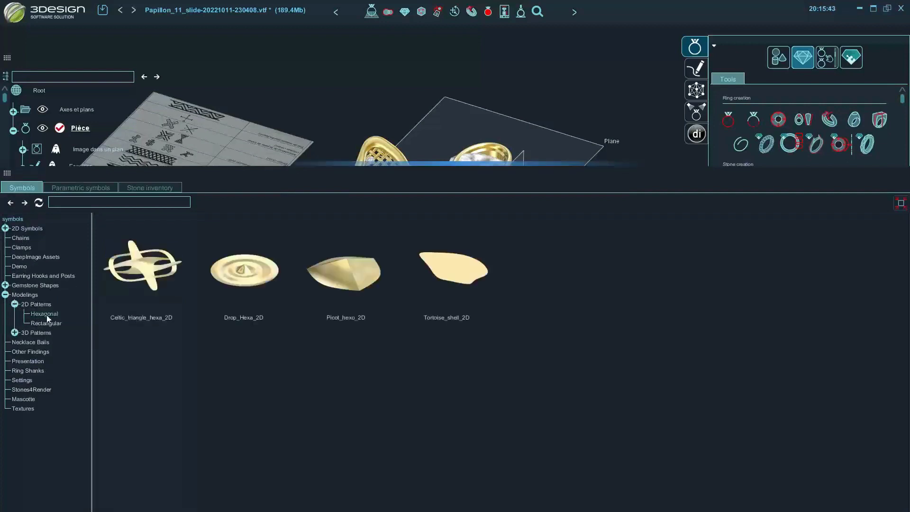
- Examine the hexagonal and rectangular 3D patterns in the Modelings category of the symbols library
click(15, 332)
click(44, 342)
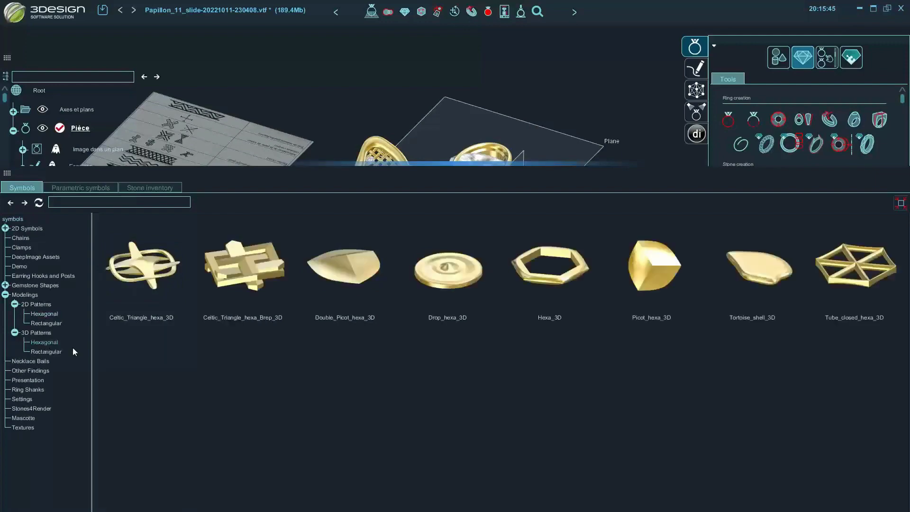
click(45, 351)
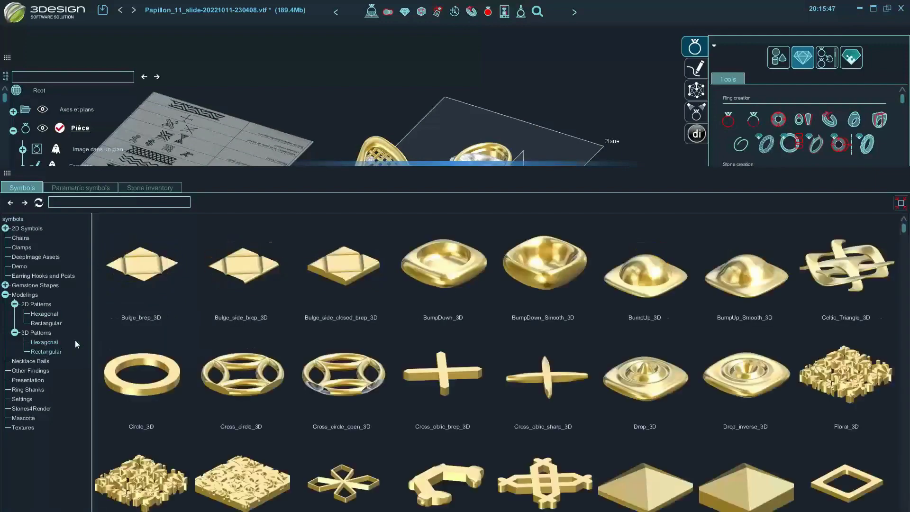
scroll(479, 377, down, 3)
scroll(479, 377, up, 3)
scroll(355, 393, down, 3)
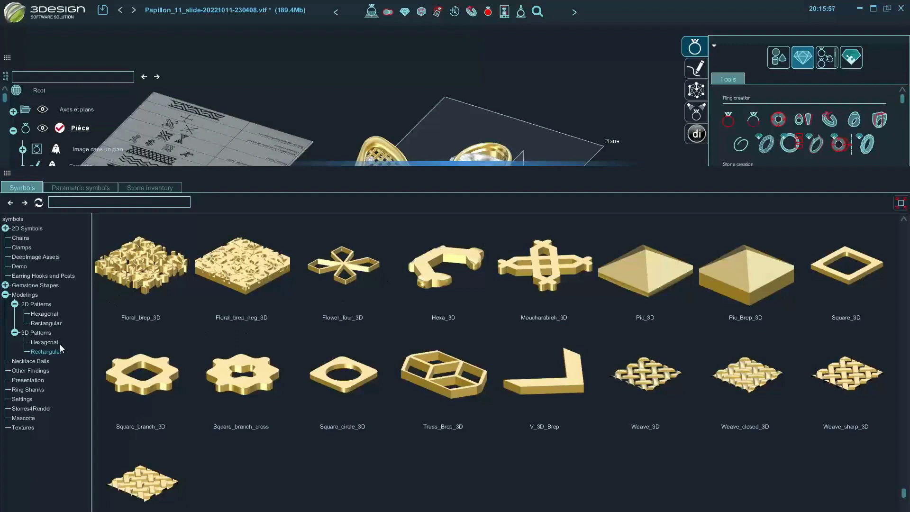
- Look through the hexagonal 3D patterns and the hexagonal and rectangular 2D patterns of the Modelings category, and close the symbols library
click(44, 342)
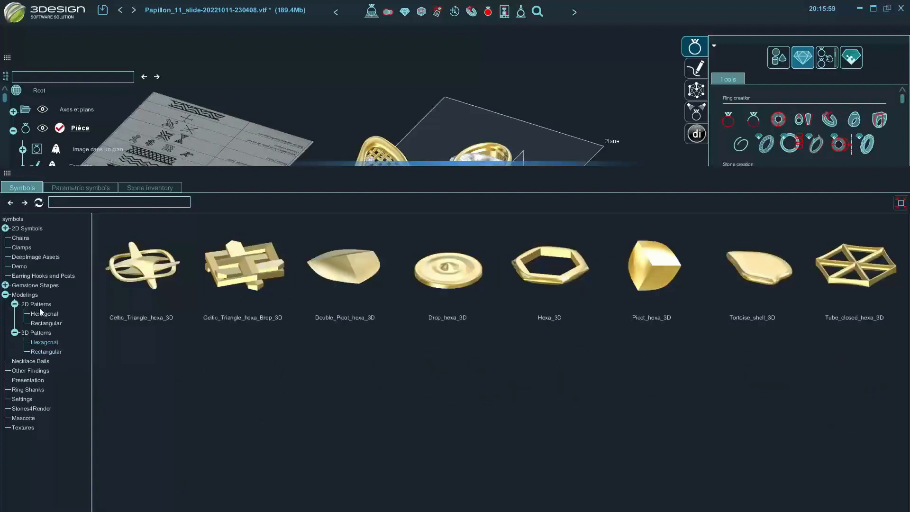
click(44, 332)
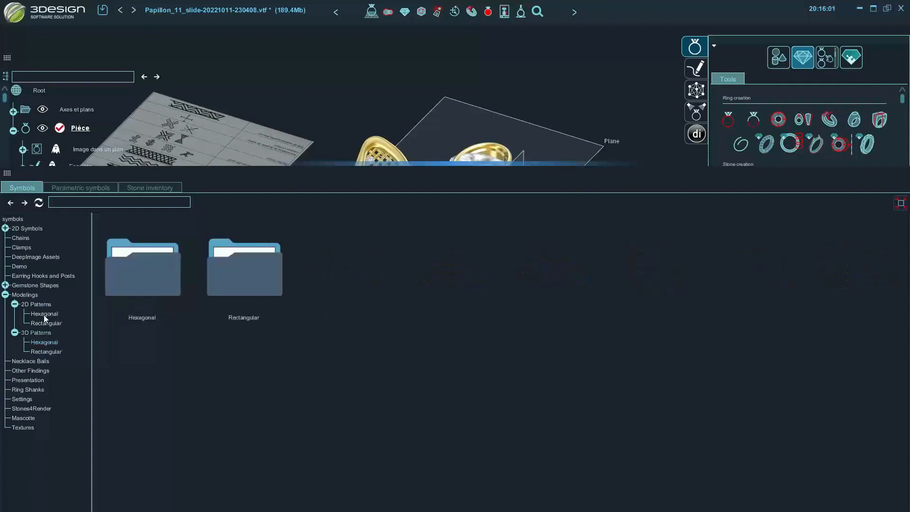
click(44, 314)
click(46, 323)
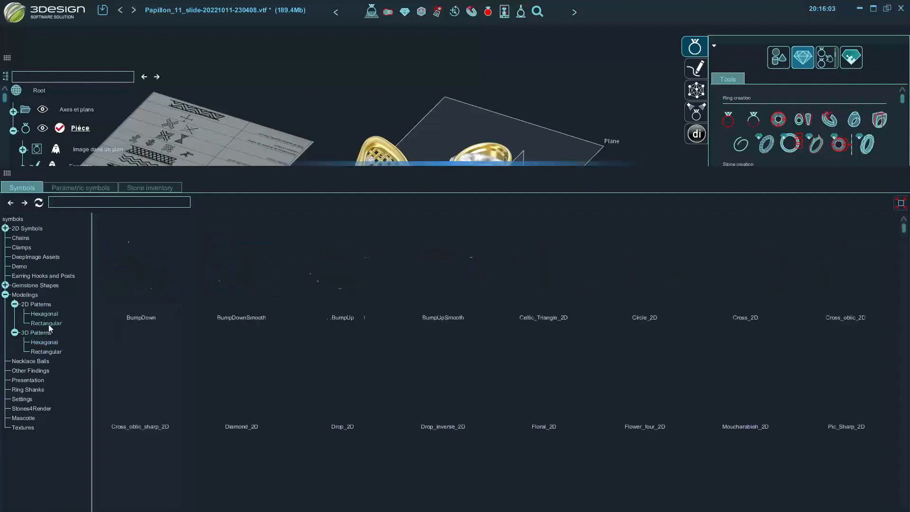
scroll(690, 385, down, 1)
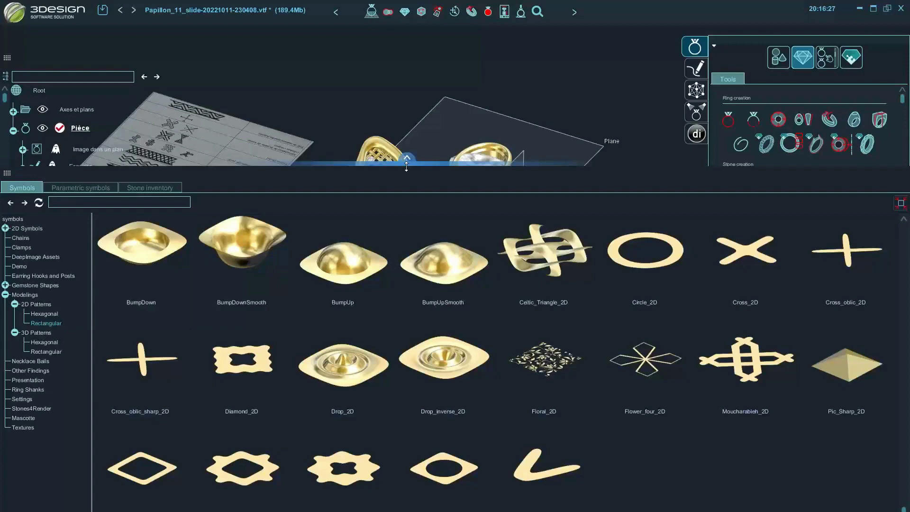
click(420, 153)
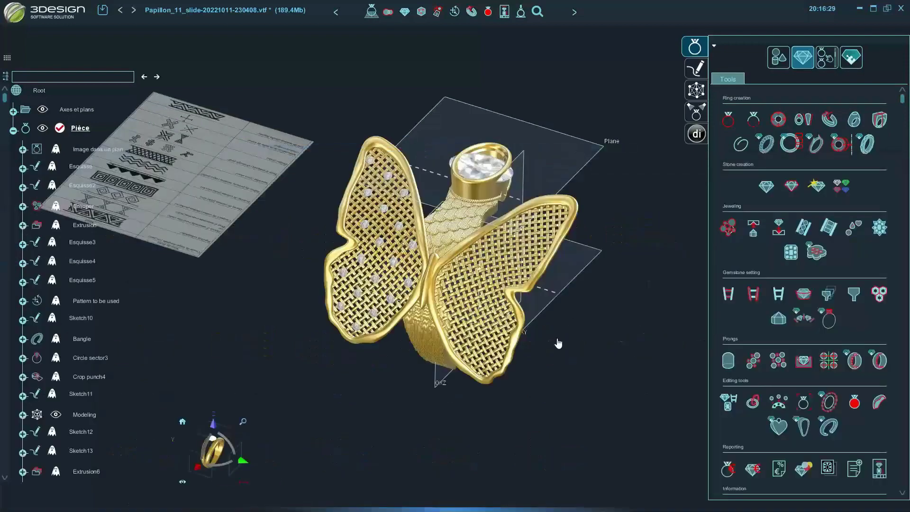
- Create a new part document without saving the changes to the butterfly ring file
click(14, 13)
click(15, 28)
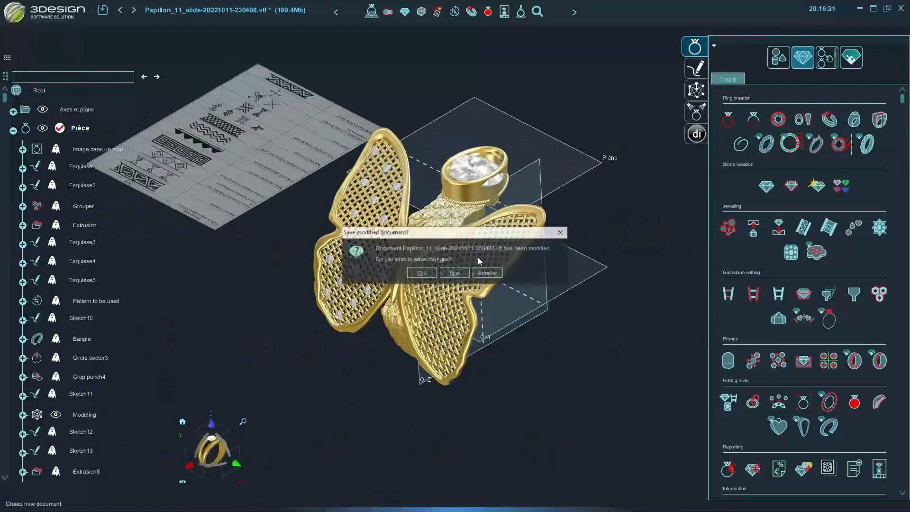
click(446, 274)
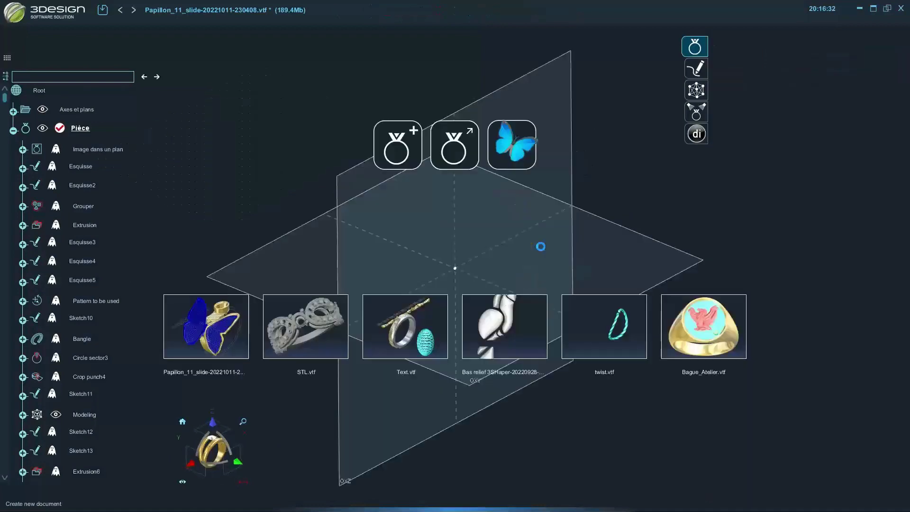
click(390, 159)
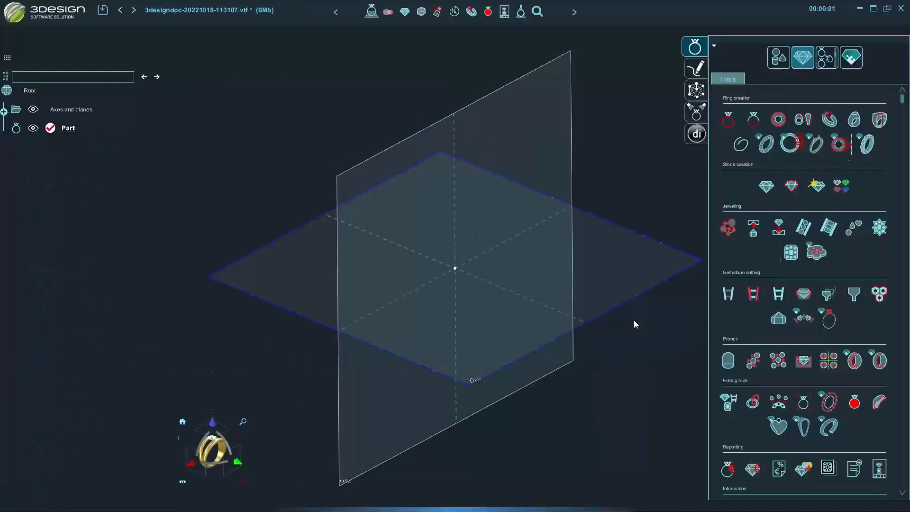
- Create a torus around the origin on the OXY plane, with a ring size of about 9.1 mm and a tube size of about 2.1 mm
click(772, 65)
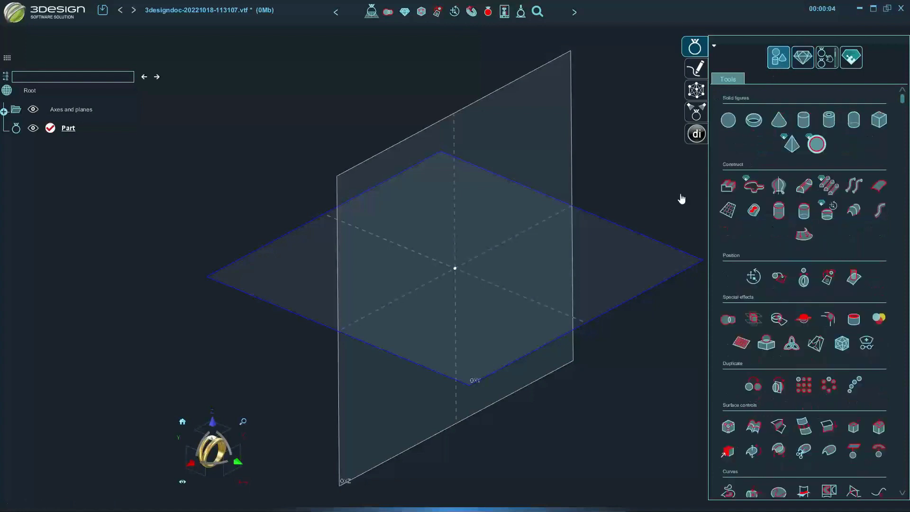
click(752, 122)
mouse_move(454, 268)
mouse_down()
mouse_move(463, 283)
mouse_move(476, 279)
mouse_up()
click(537, 290)
click(646, 154)
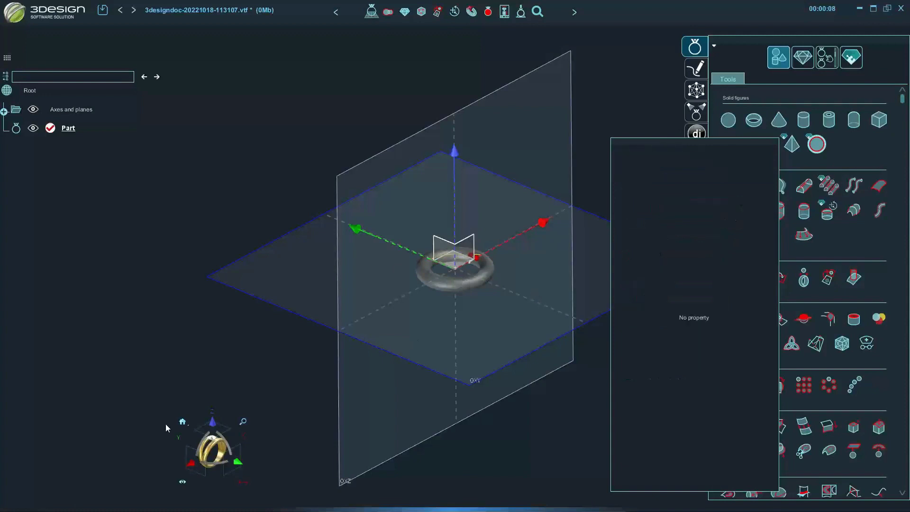
- Edit the torus in top view and change its material to Yellow gold 18K from the precious metals
click(213, 421)
double_click(479, 302)
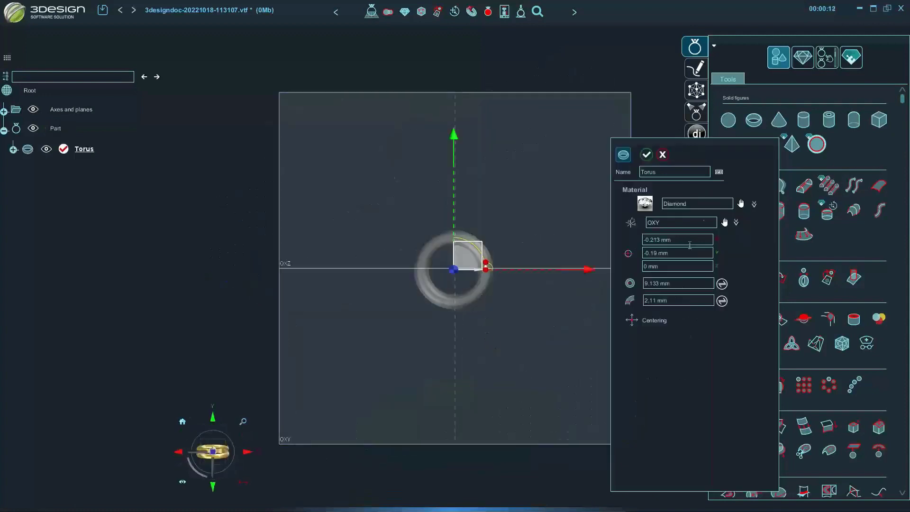
click(740, 203)
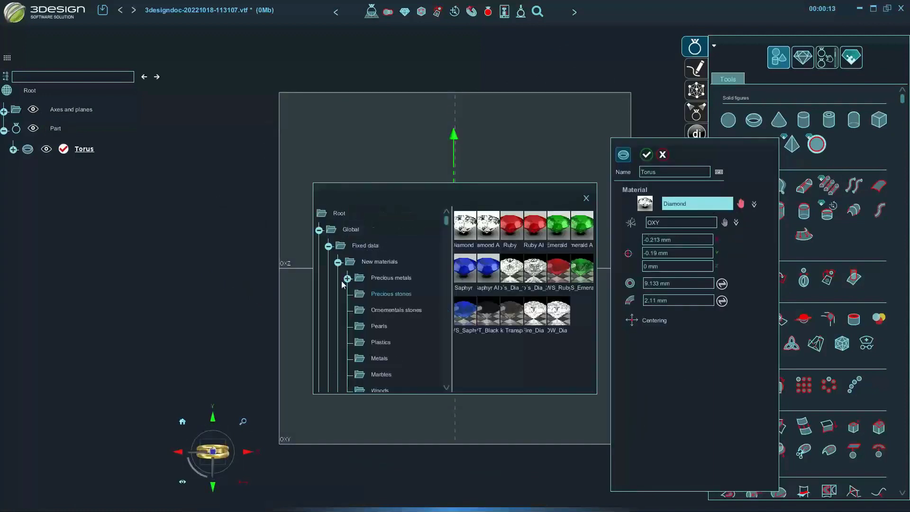
click(346, 278)
click(381, 293)
double_click(464, 231)
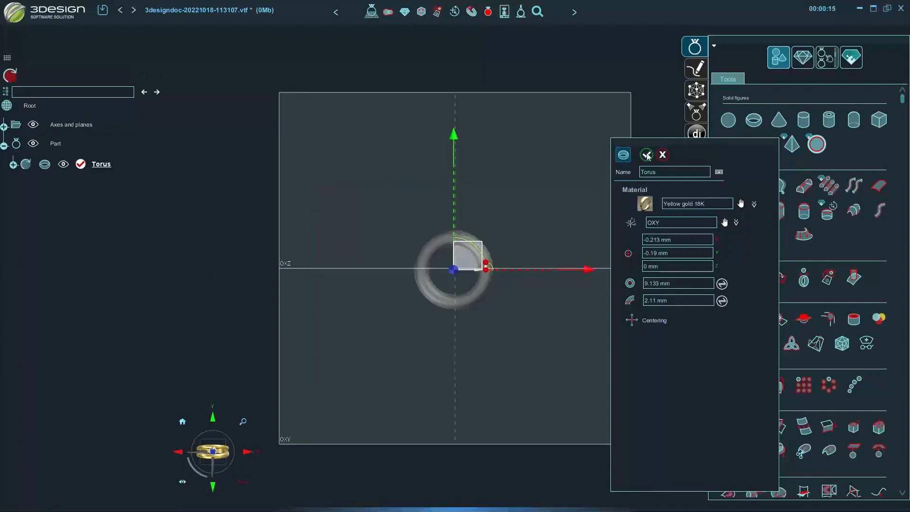
key(Return)
double_click(471, 301)
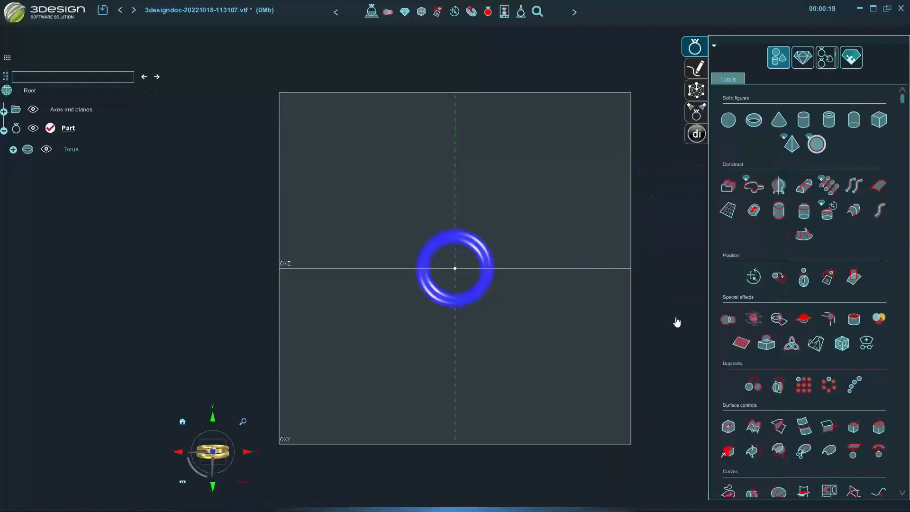
key(Return)
- Add a circle sector on the OXY plane with its diameter given by the torus, and crop the torus with it using Crop punch
scroll(761, 322, down, 4)
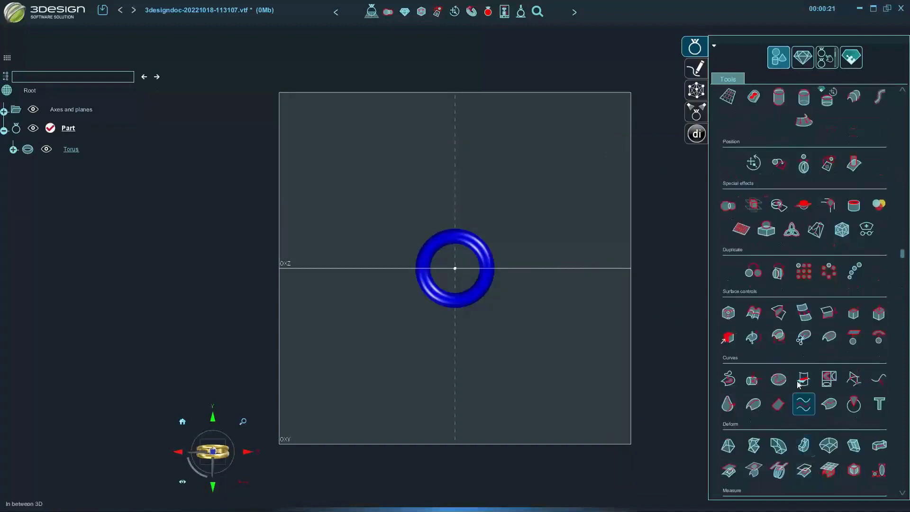
click(854, 404)
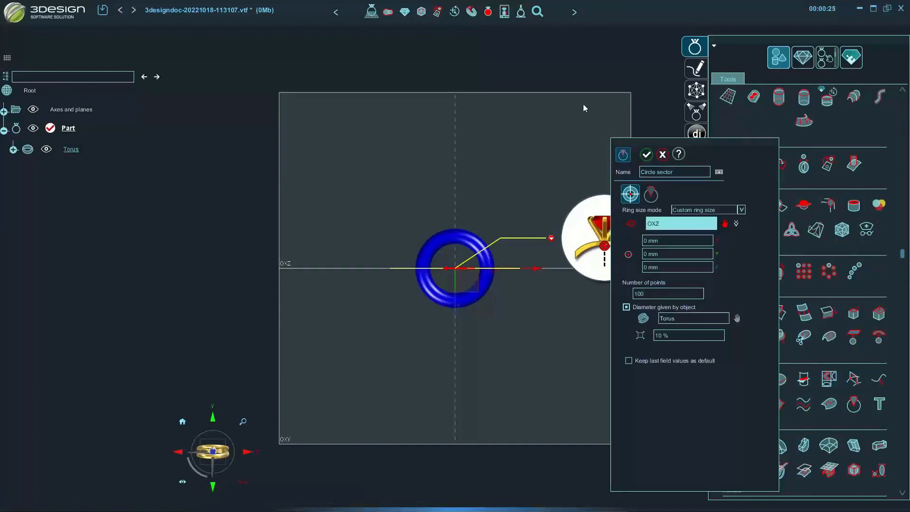
click(549, 94)
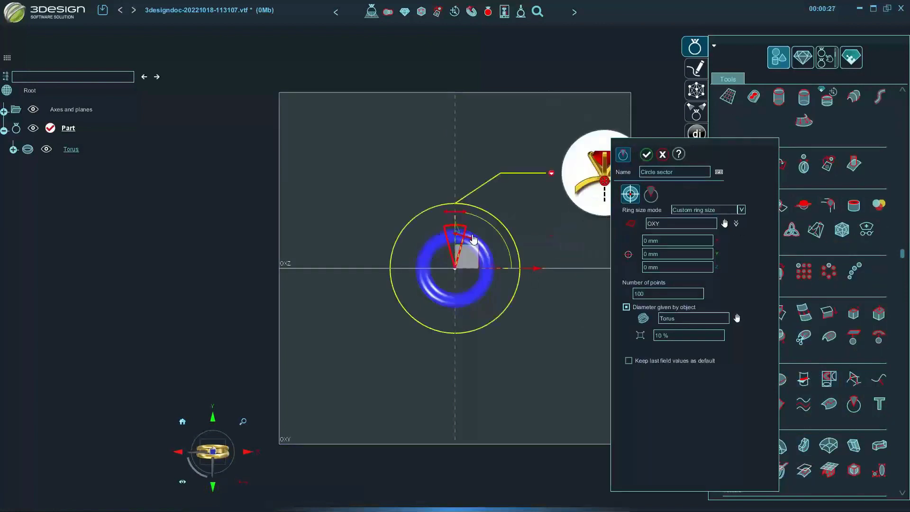
click(646, 155)
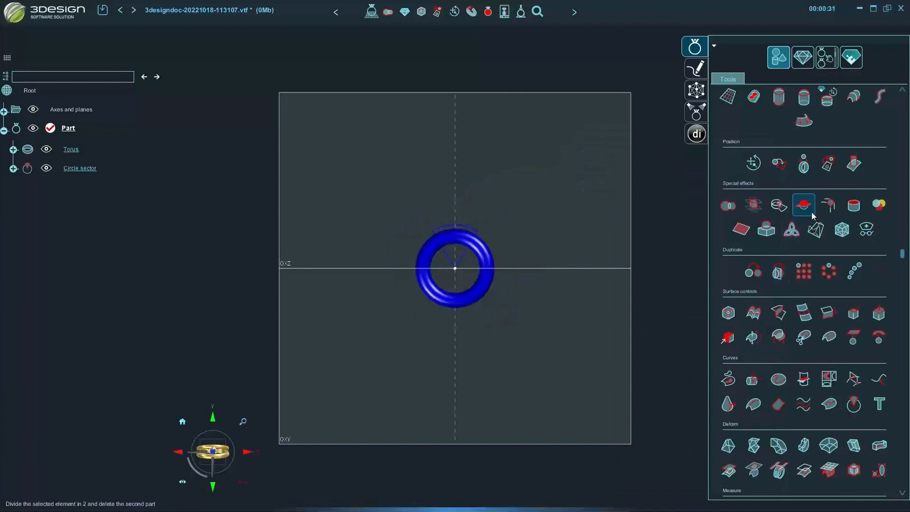
click(785, 206)
key(Return)
- Start exporting the cropped torus to the symbols library as Crop punch.smb, view the advanced wrap pattern options and cancel the export
middle_drag(559, 346, 466, 285)
click(465, 288)
mouse_move(556, 314)
middle_down()
mouse_move(532, 413)
mouse_move(521, 238)
mouse_move(484, 262)
mouse_move(474, 305)
middle_up()
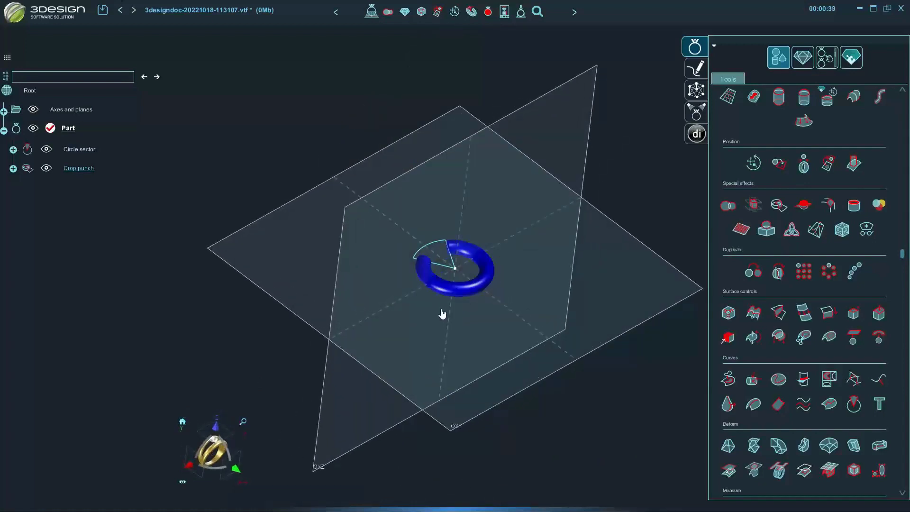
right_click(451, 290)
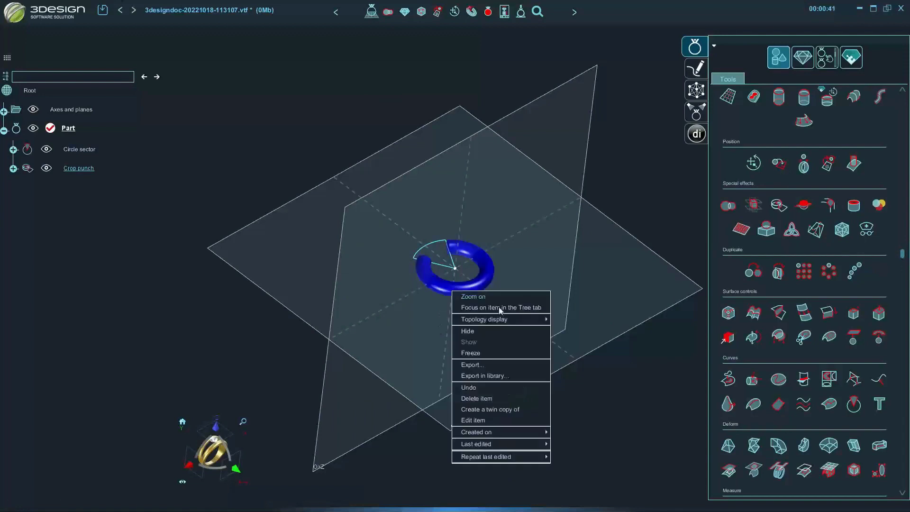
click(495, 376)
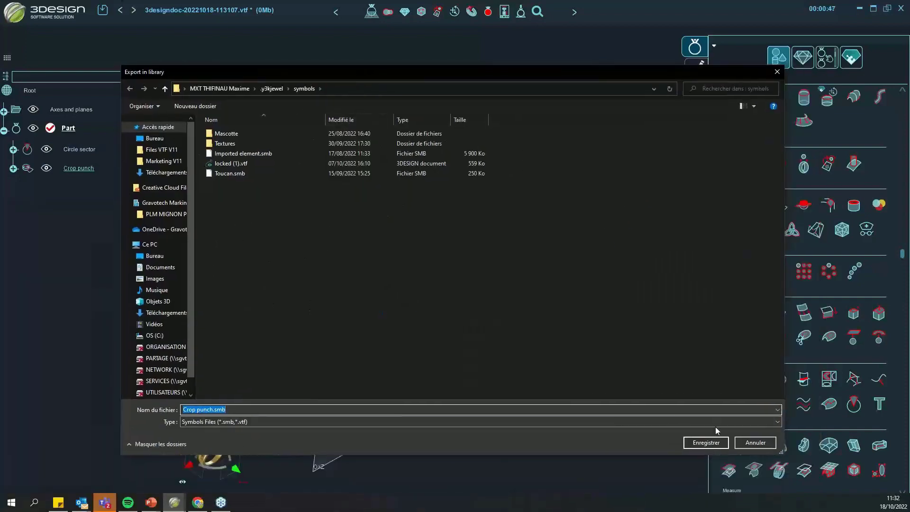
click(708, 442)
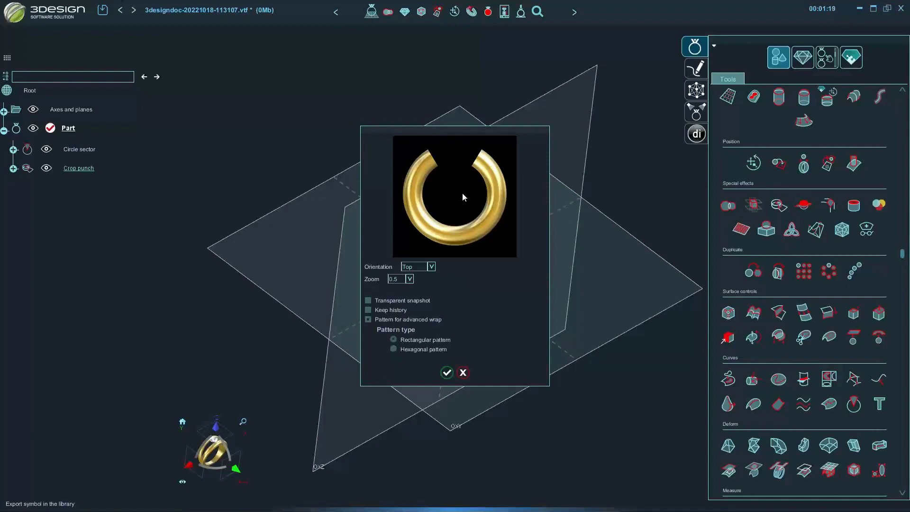
click(463, 373)
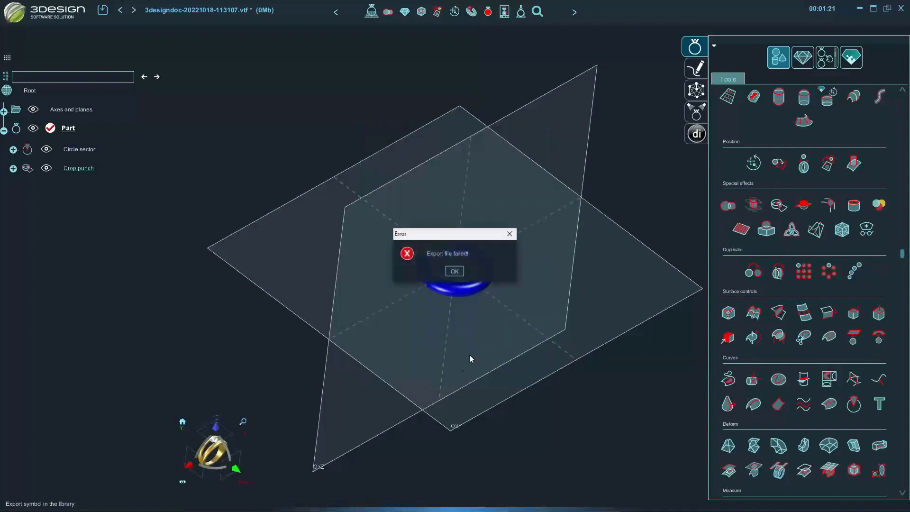
click(453, 271)
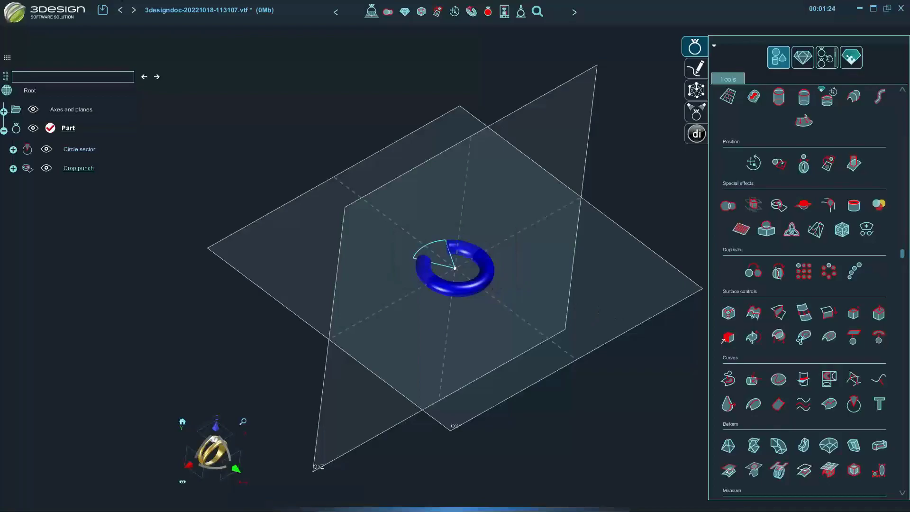
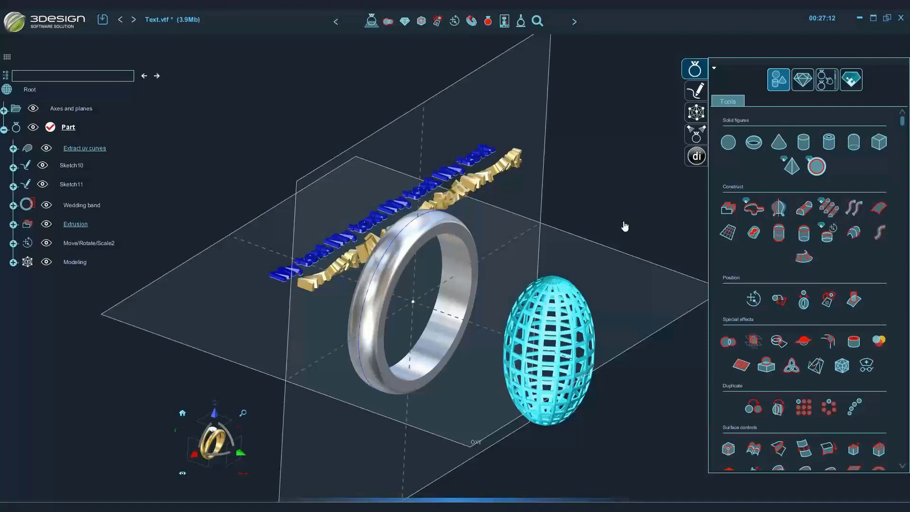
- Try the different rotation options for wrapping the extruded text along the wedding band's curve, and cancel the wrap
right_drag(623, 221, 416, 272)
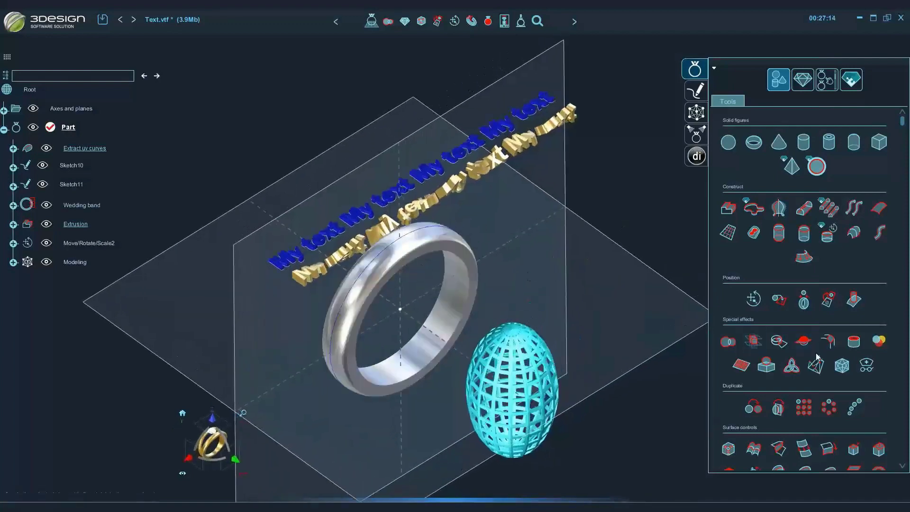
scroll(814, 360, down, 5)
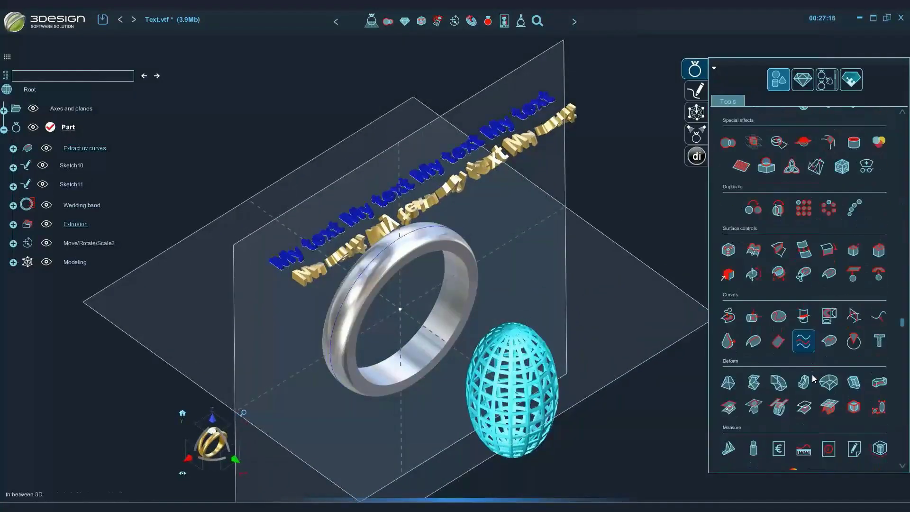
click(879, 382)
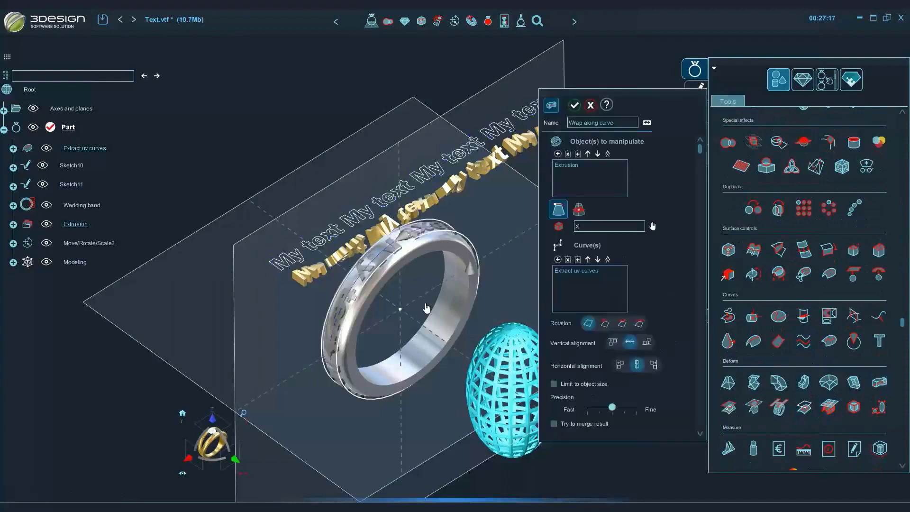
click(621, 323)
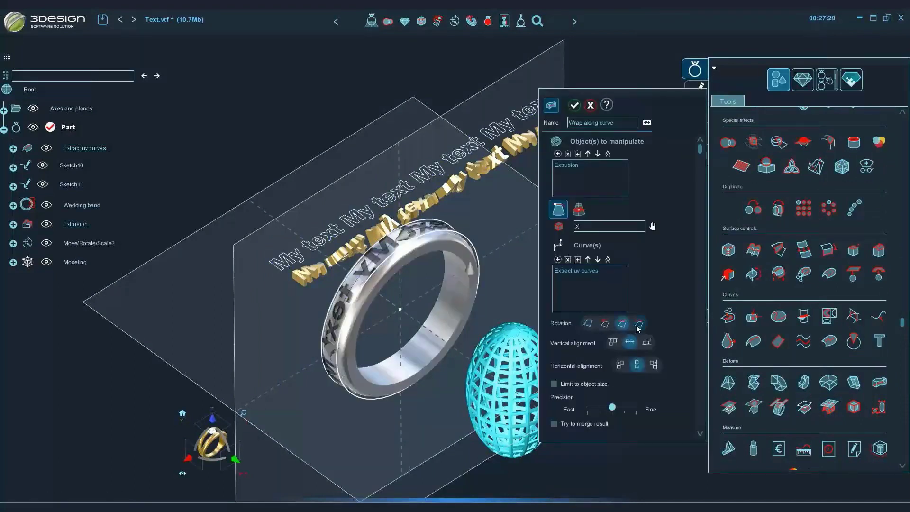
click(638, 324)
click(604, 324)
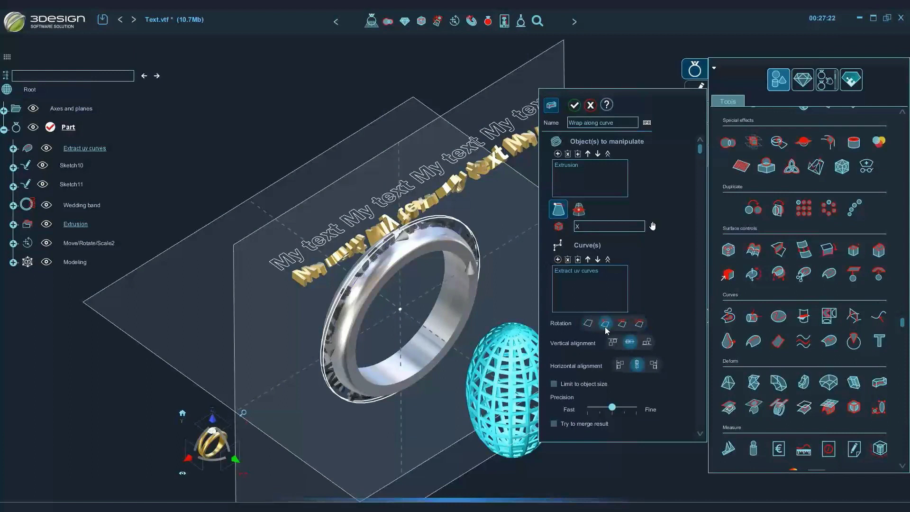
click(621, 324)
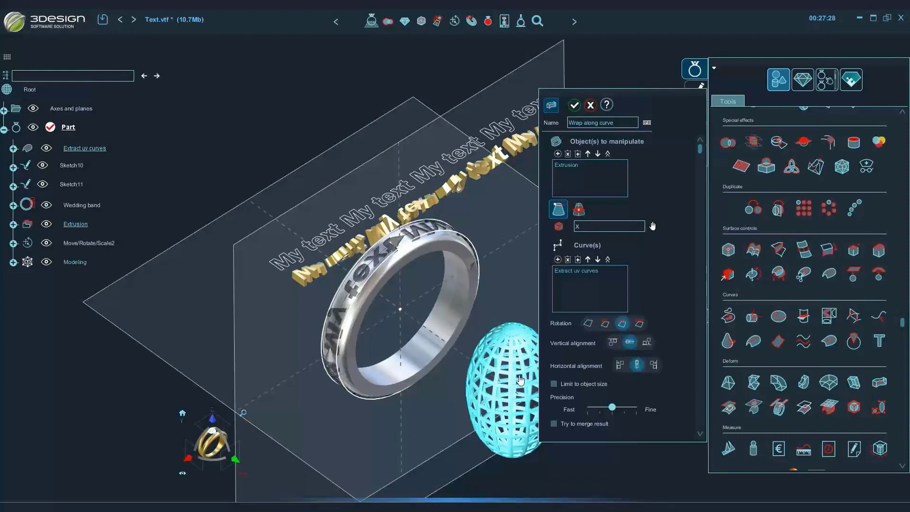
click(588, 323)
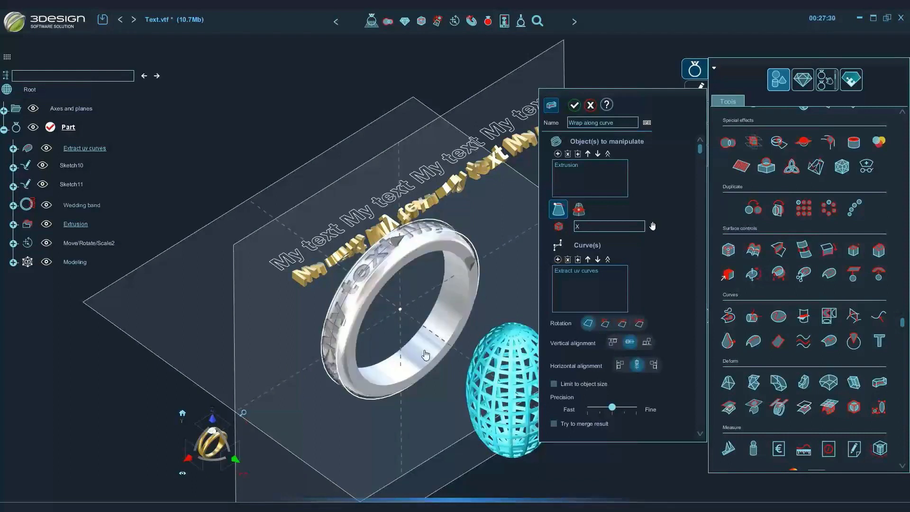
click(590, 105)
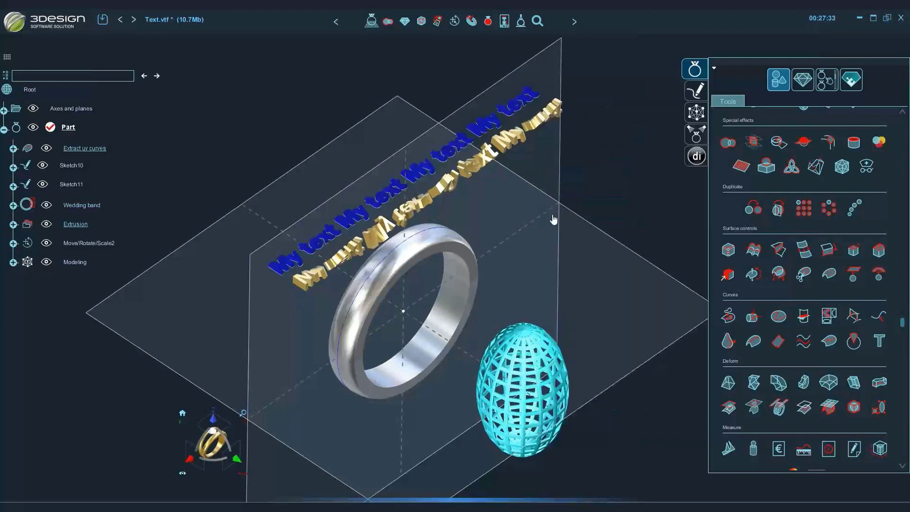
- Wrap the extruded text along the curve extracted from the wedding band, using the X direction and the first rotation option
click(879, 382)
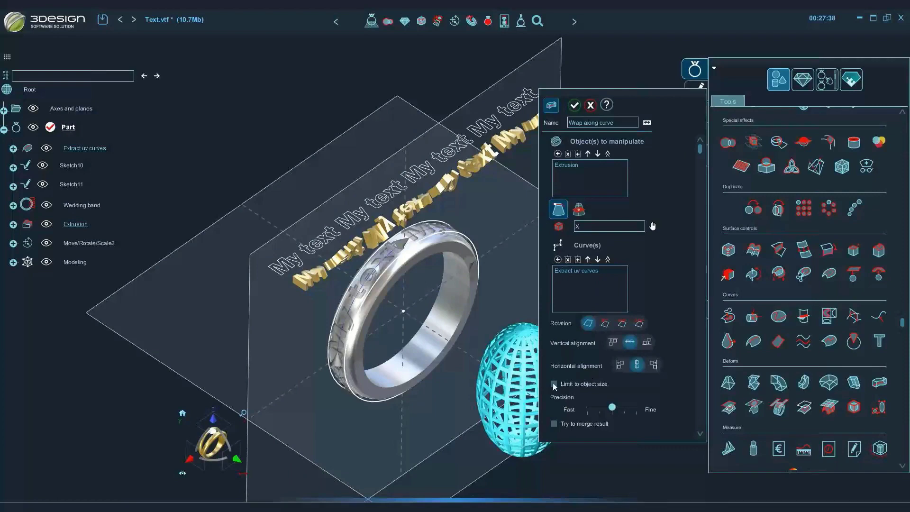
click(574, 106)
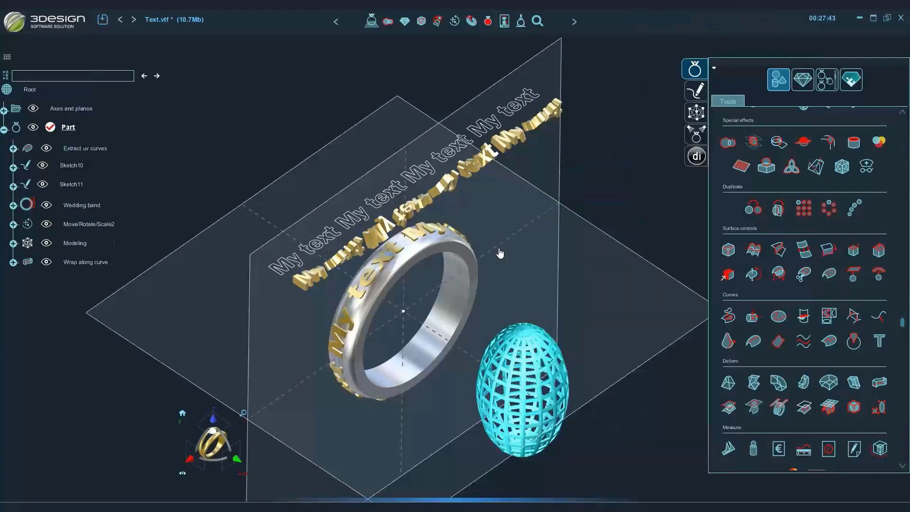
- Edit the text wrap along the wedding band's curve so that it is limited to the object size
right_drag(514, 273, 349, 232)
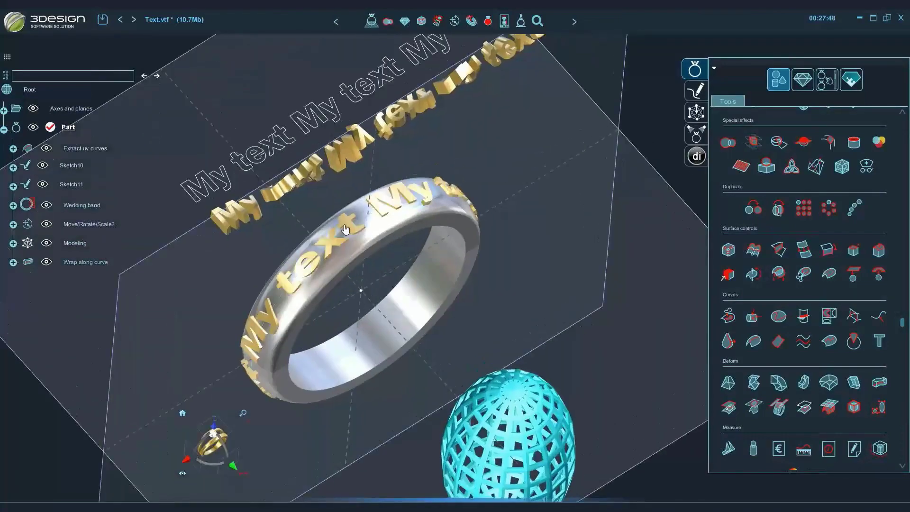
double_click(351, 231)
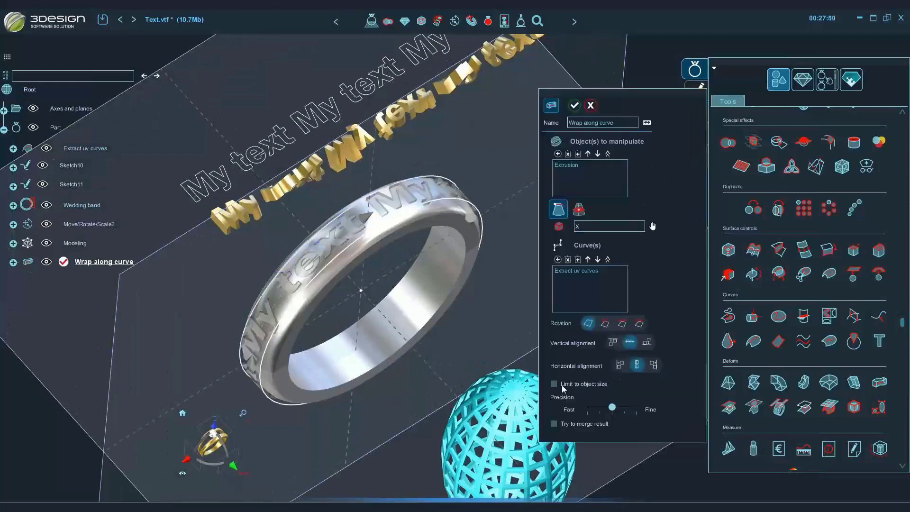
click(554, 383)
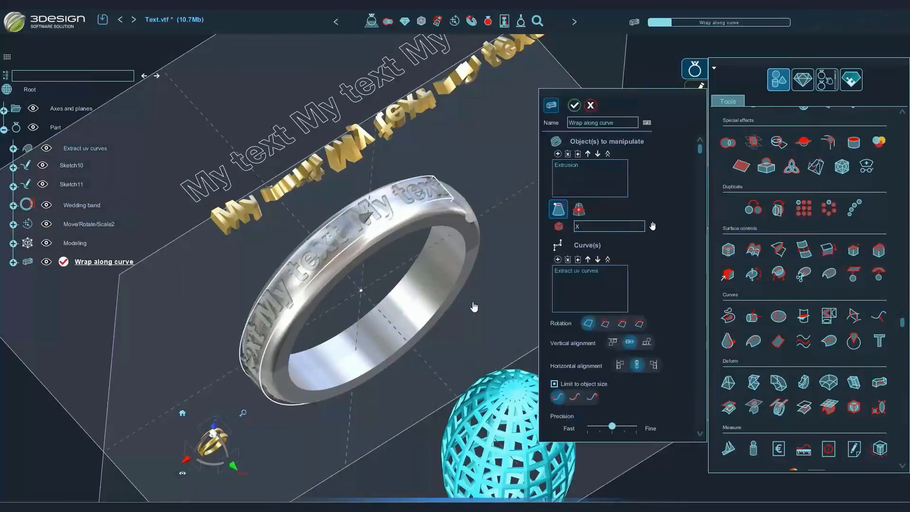
key(Return)
- Twist the egg-shaped mesh lattice by 360° in the Top direction
right_drag(474, 351, 530, 360)
middle_drag(531, 360, 498, 347)
click(753, 383)
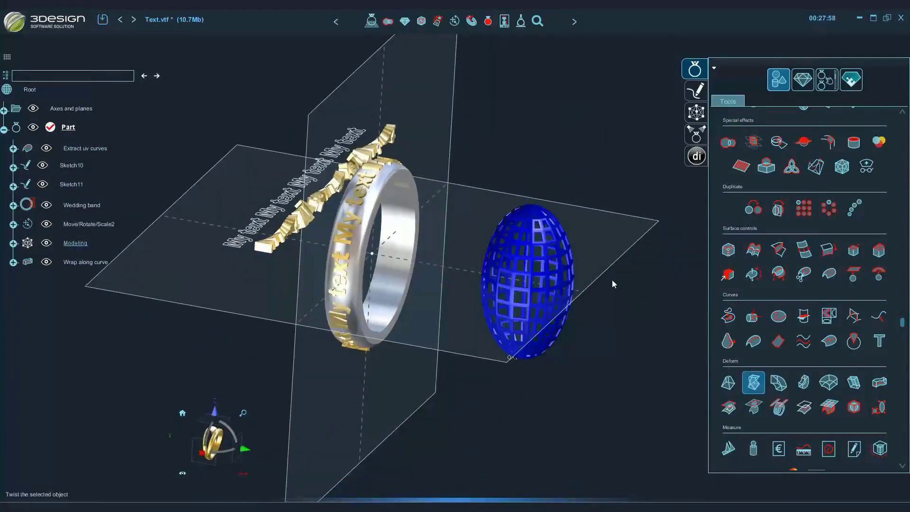
click(515, 223)
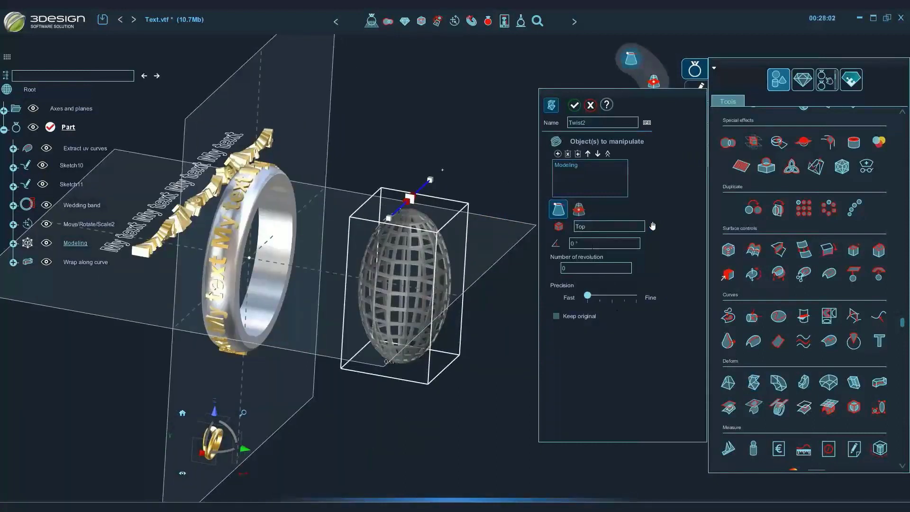
text(360)
key(Return)
click(575, 106)
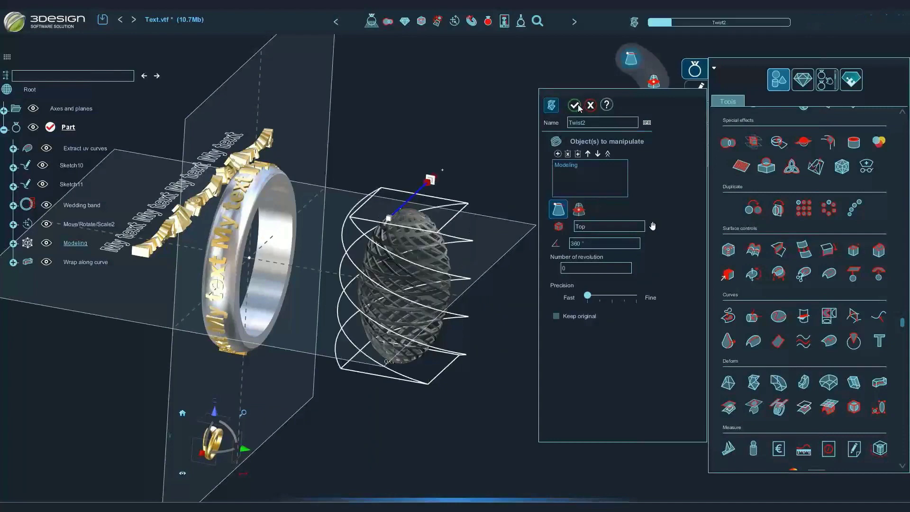
mouse_move(520, 308)
middle_down()
mouse_move(437, 314)
mouse_move(600, 290)
mouse_move(578, 326)
mouse_move(493, 367)
mouse_move(244, 384)
mouse_move(521, 317)
middle_up()
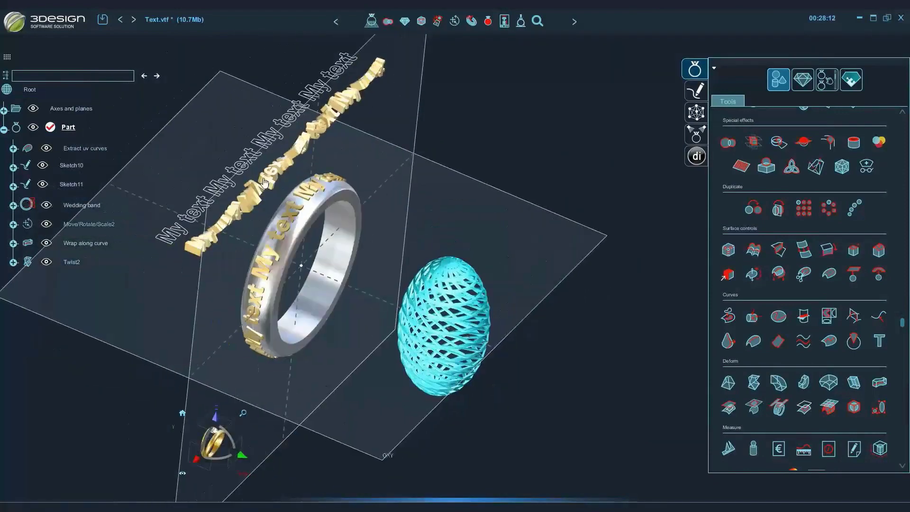
- Examine the move settings of the twisted extruded text above the ring
double_click(264, 179)
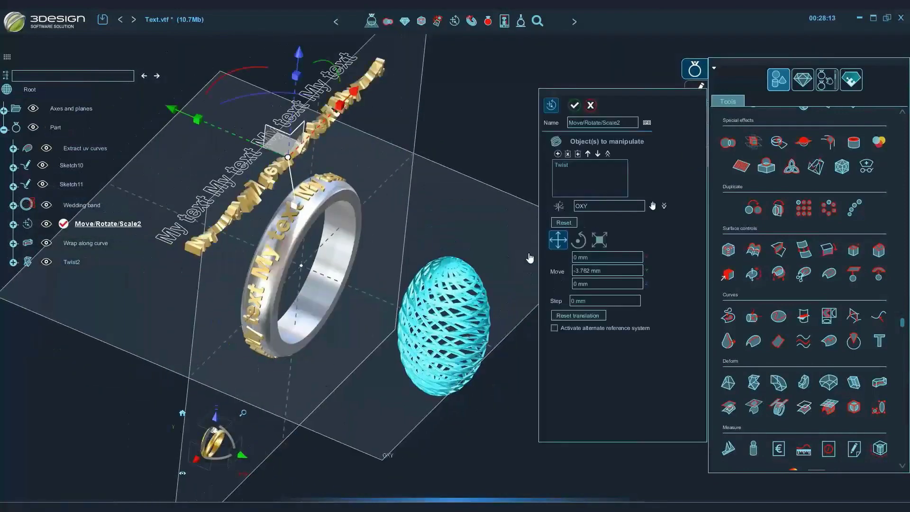
click(574, 105)
middle_drag(498, 265, 453, 300)
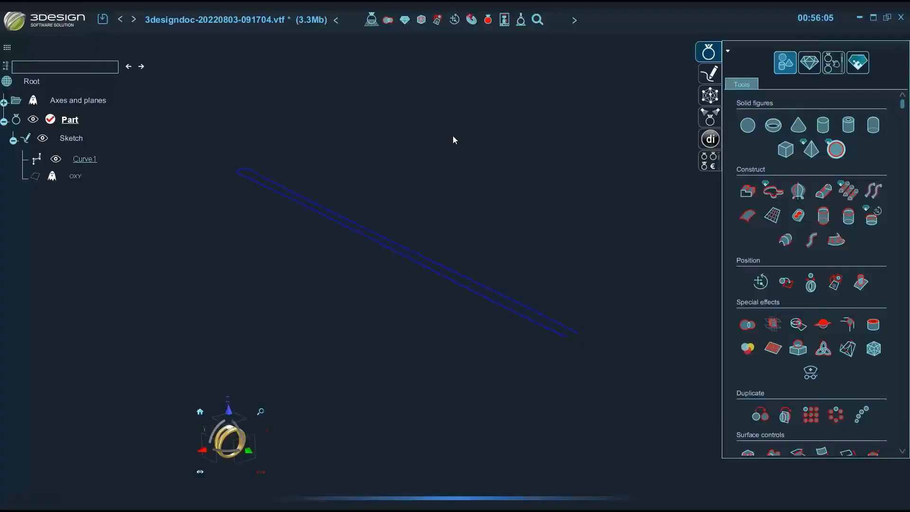
- Twist the long narrow sketch curve in the Front direction by 360° with 9 revolutions
scroll(769, 313, down, 6)
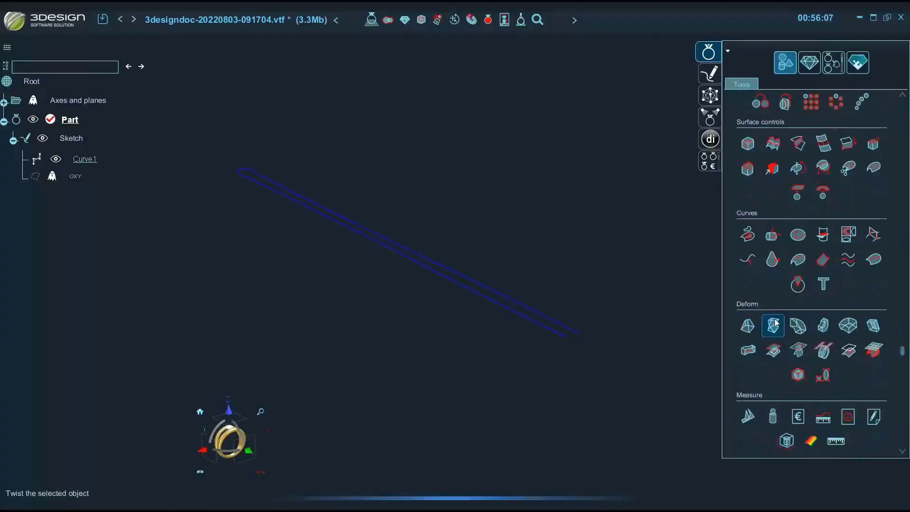
click(783, 330)
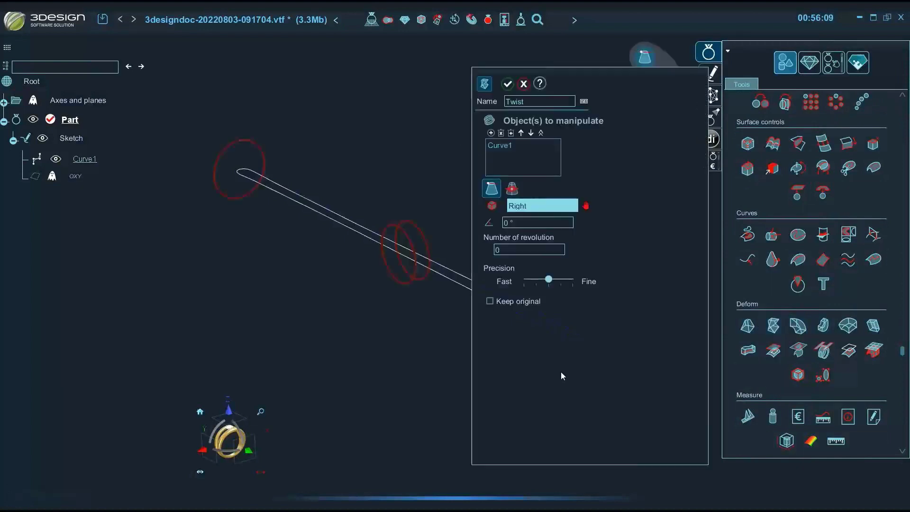
click(440, 301)
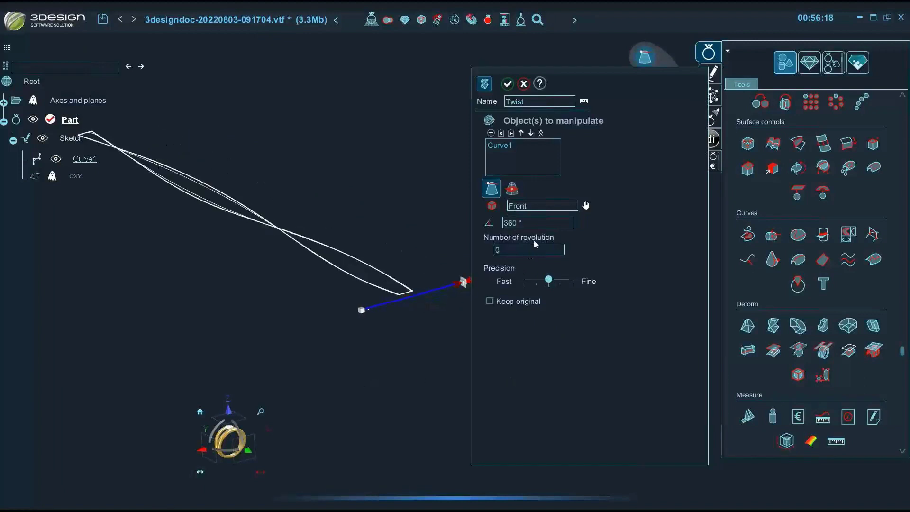
click(533, 248)
text(5)
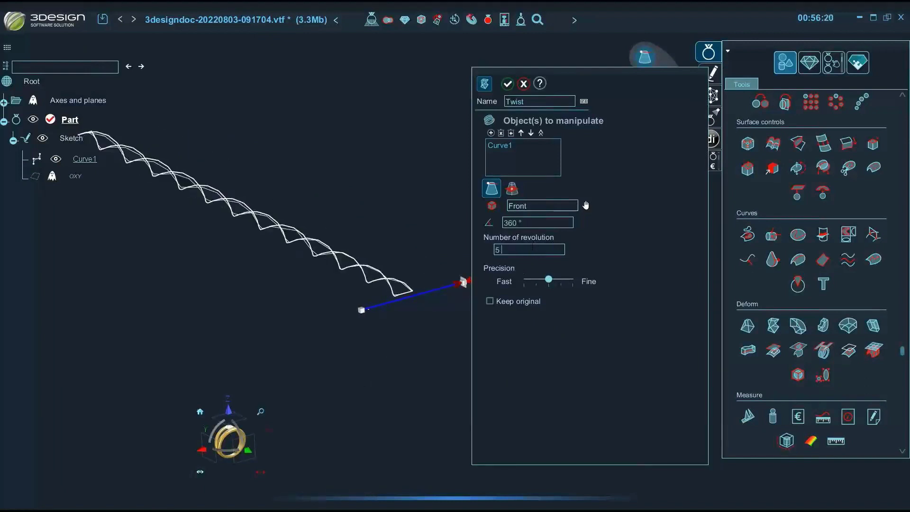
scroll(532, 247, up, 4)
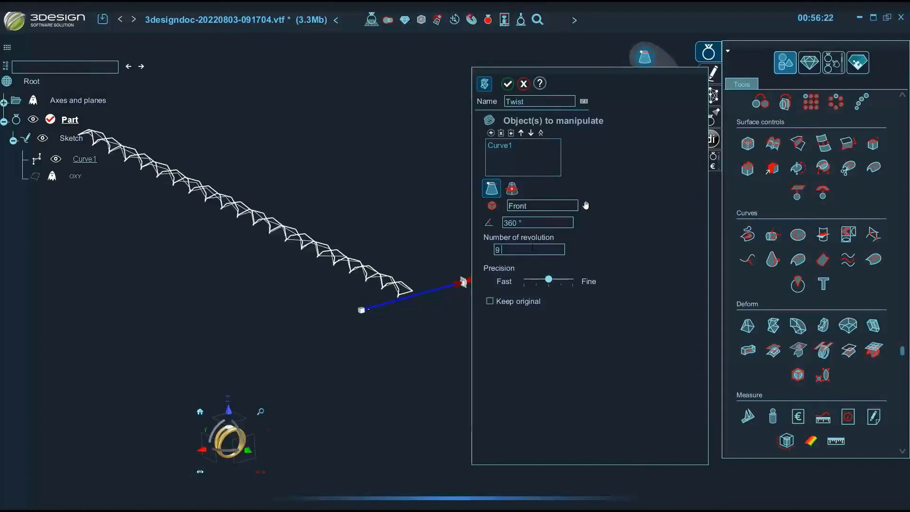
click(507, 84)
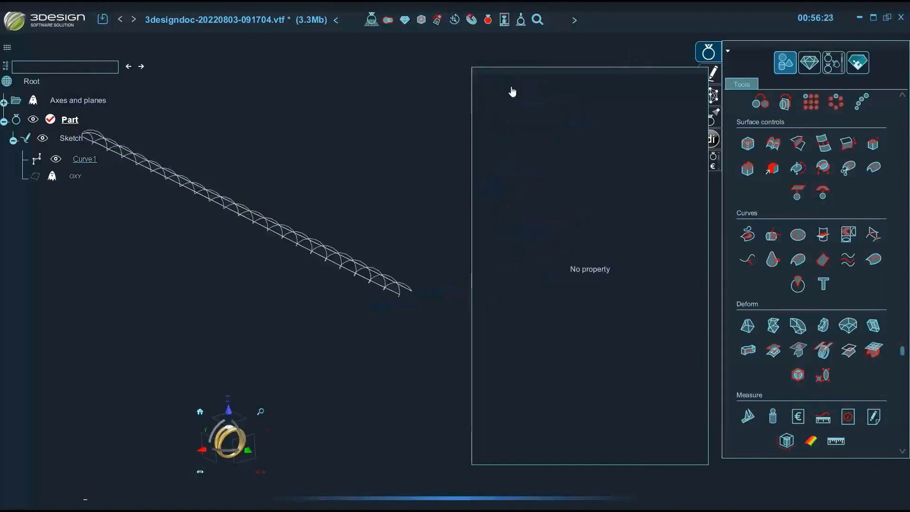
- Create a multi pipe along the twisted curve with a round section of 1.2 mm diameter
scroll(398, 262, up, 5)
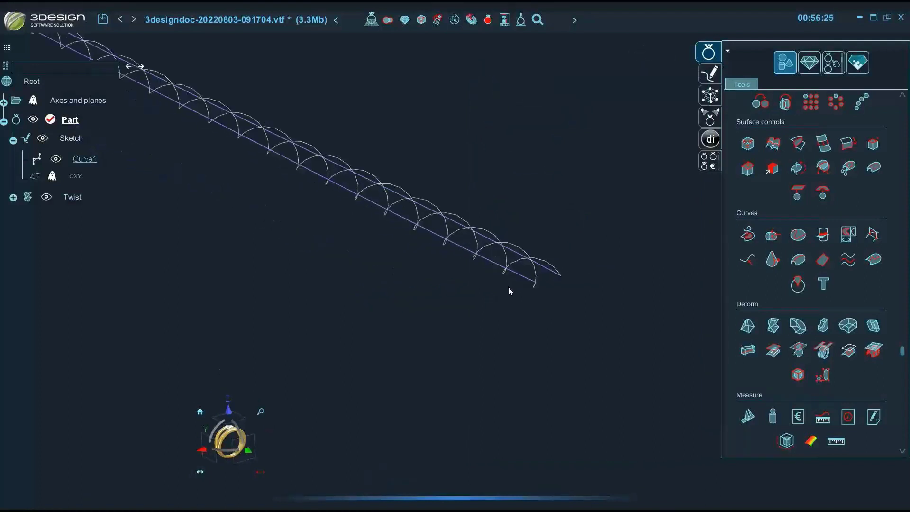
scroll(829, 206, up, 5)
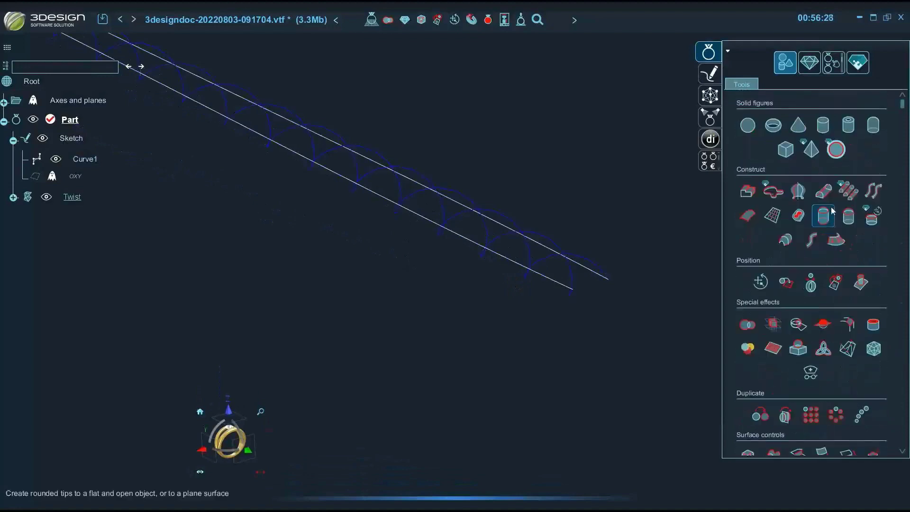
click(873, 191)
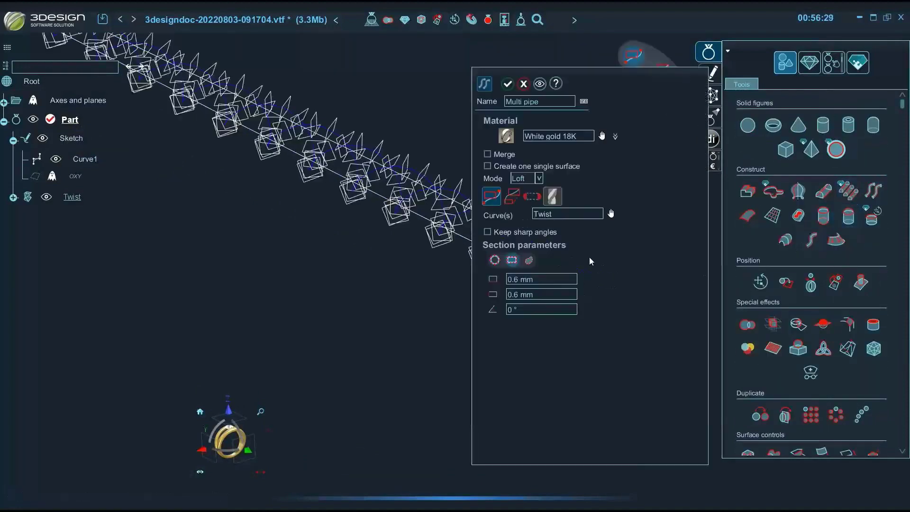
click(494, 260)
click(542, 277)
scroll(541, 278, up, 6)
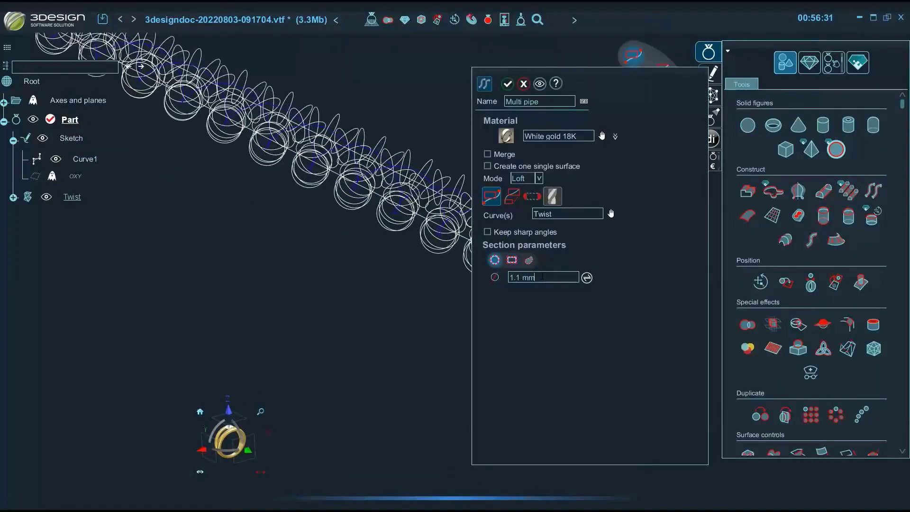
click(506, 84)
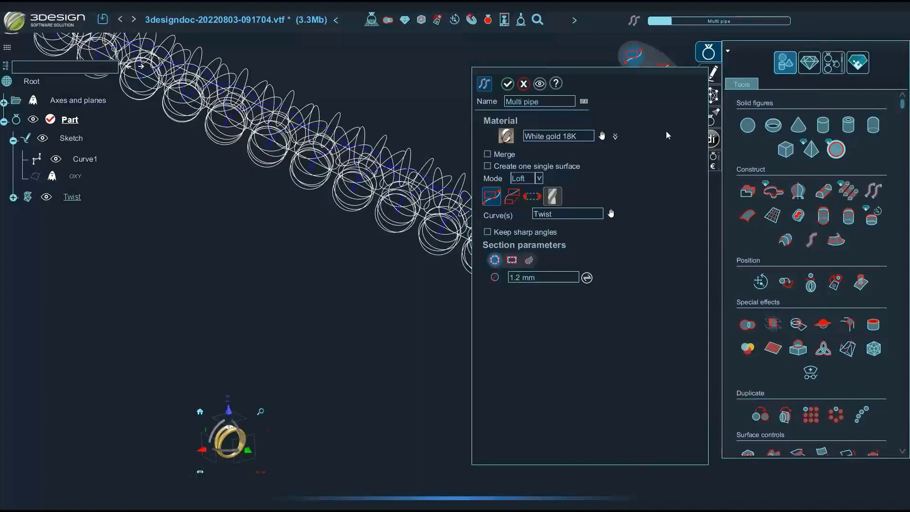
middle_drag(573, 194, 545, 327)
middle_drag(547, 327, 600, 111)
click(239, 427)
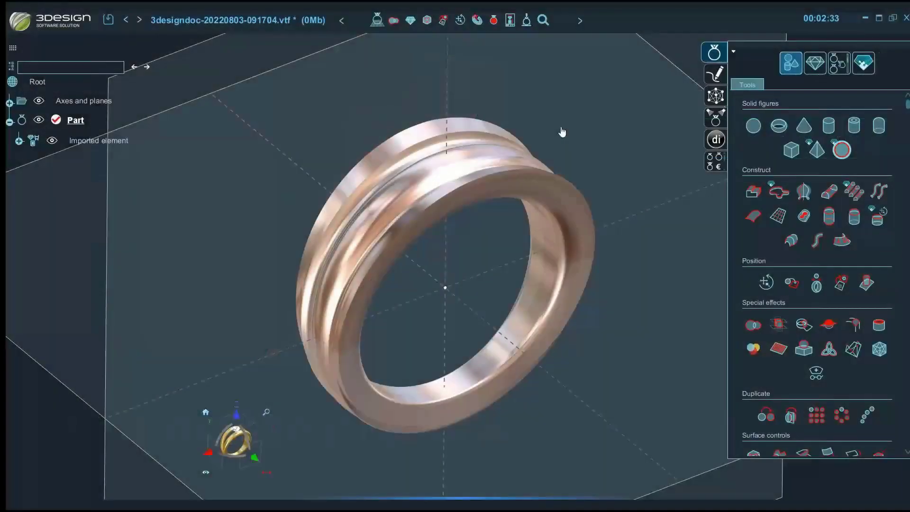
- Cut the imported ring along X with Cut and delete, moving the cutting plane to about 9.86 mm
click(515, 171)
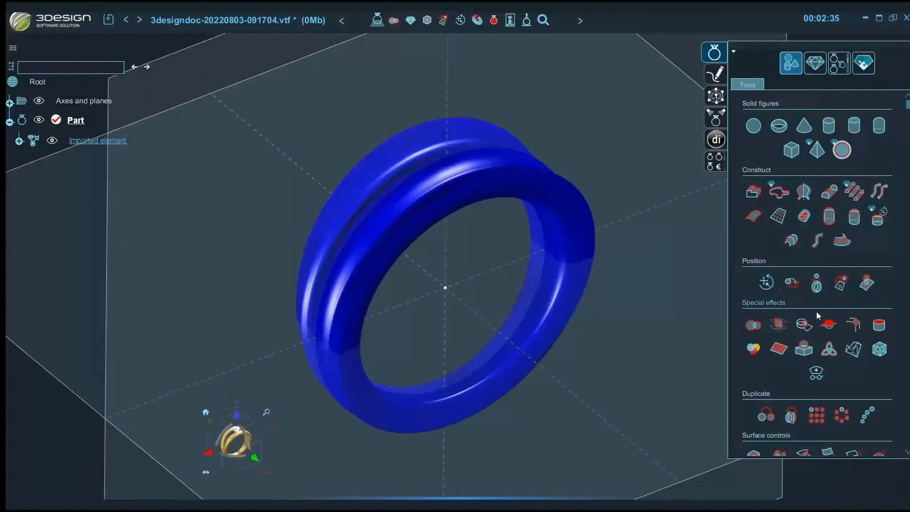
click(828, 324)
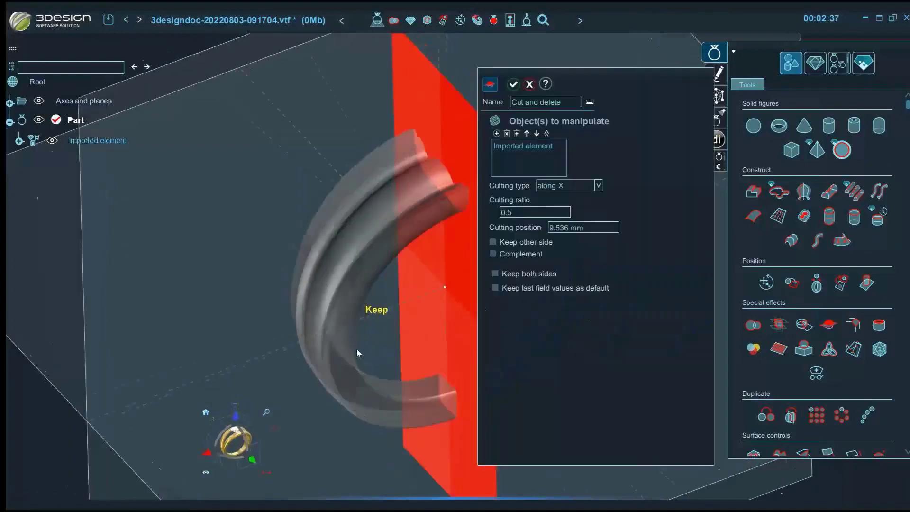
middle_drag(357, 351, 221, 301)
scroll(283, 306, down, 5)
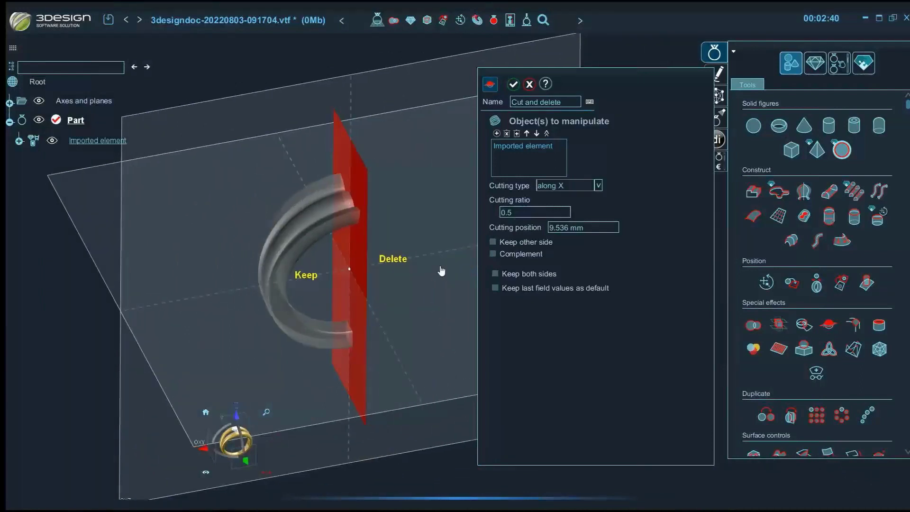
click(493, 242)
click(493, 243)
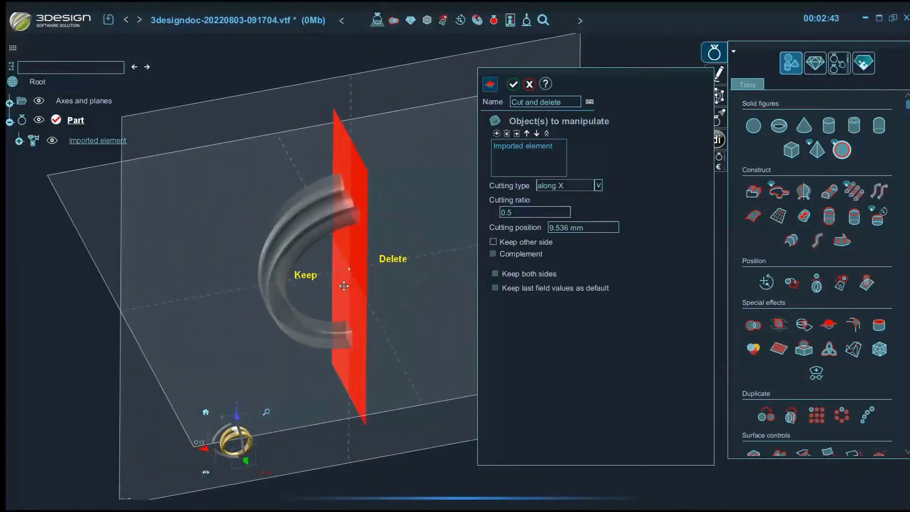
mouse_move(343, 286)
mouse_down()
mouse_move(294, 298)
mouse_move(421, 272)
mouse_move(353, 284)
mouse_up()
middle_drag(353, 284, 454, 278)
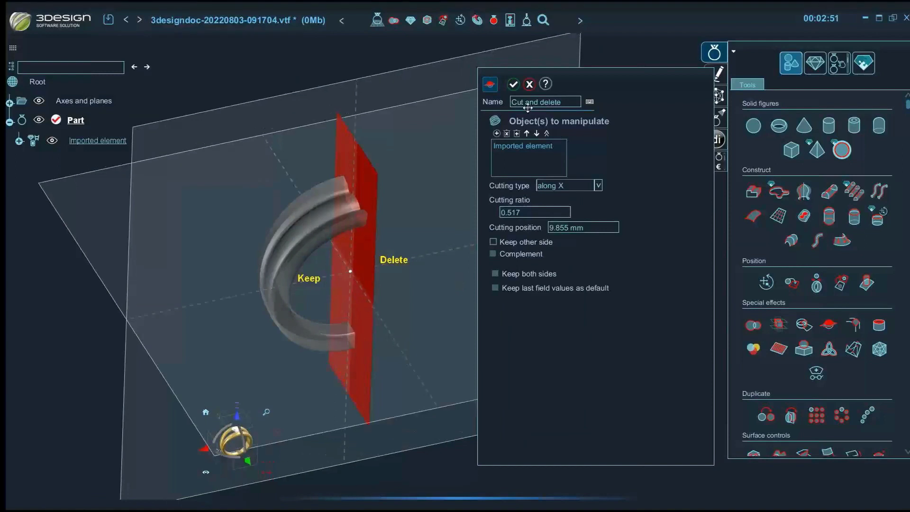
click(513, 84)
middle_drag(459, 229, 214, 314)
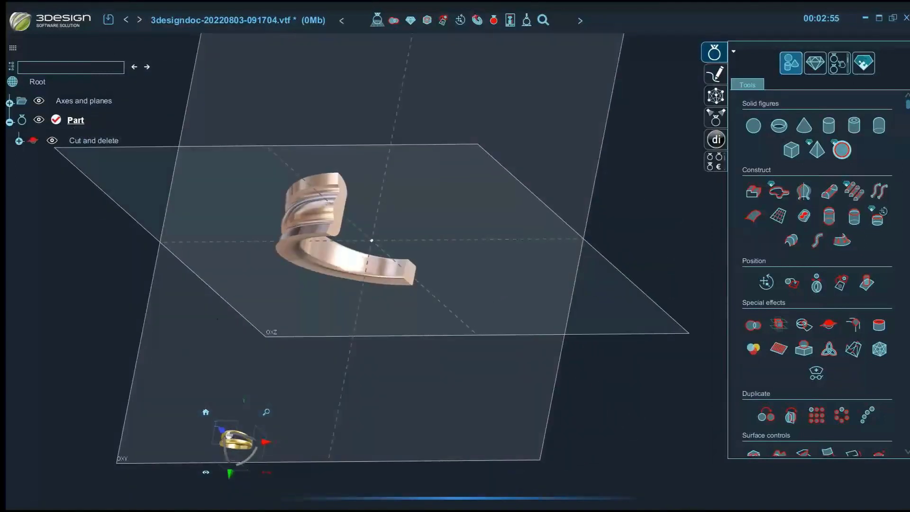
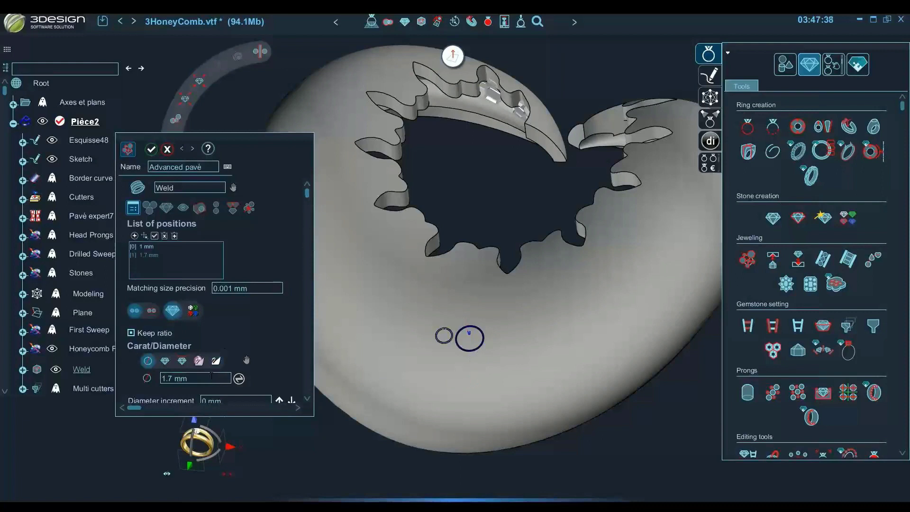
- Add one 1.5 mm stone position and several 1.4 mm positions around the 1.7 mm stone in the advanced pavé
text(1.5 mm)
click(445, 372)
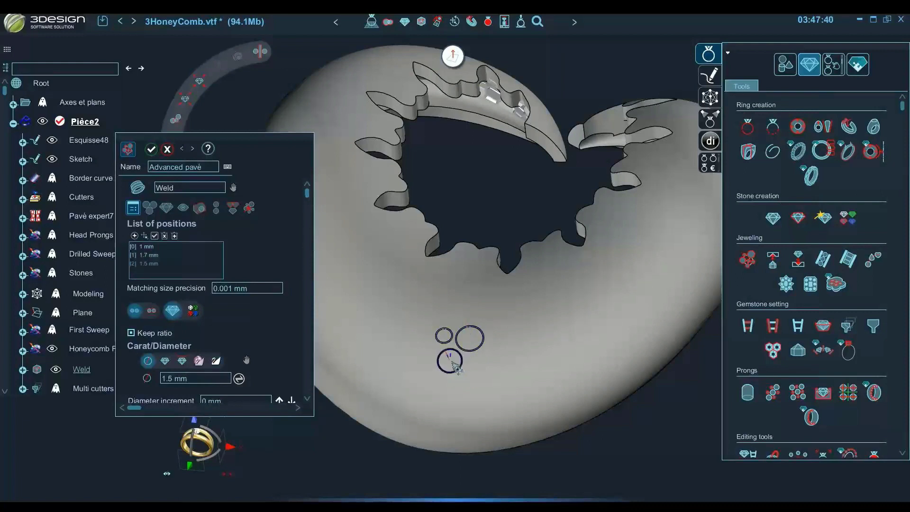
text(1.4 mm)
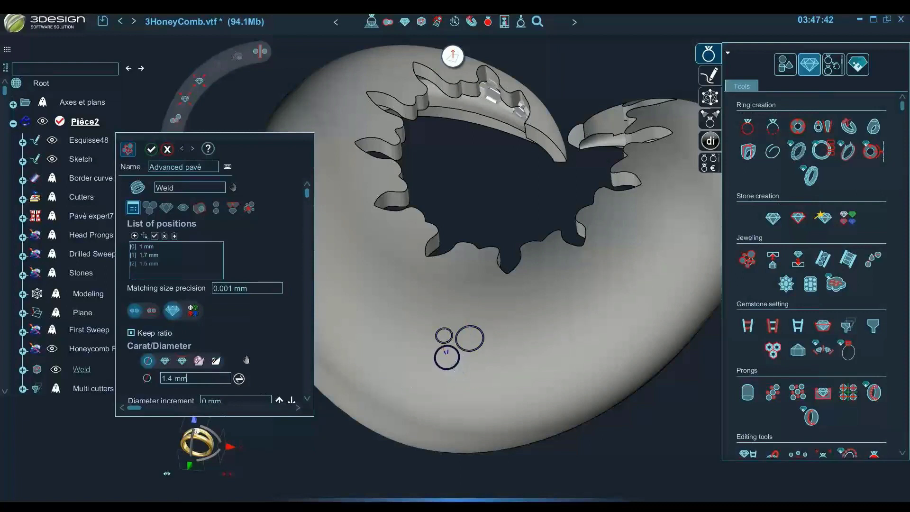
click(461, 324)
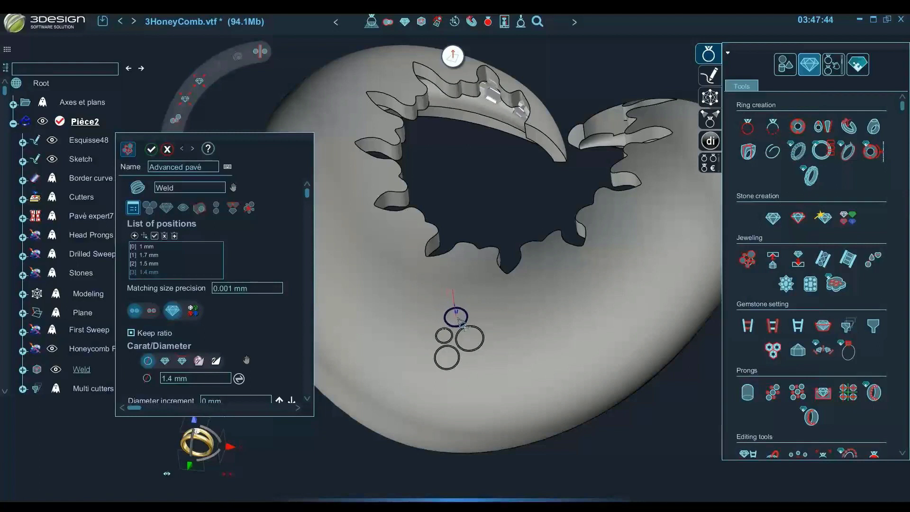
click(479, 373)
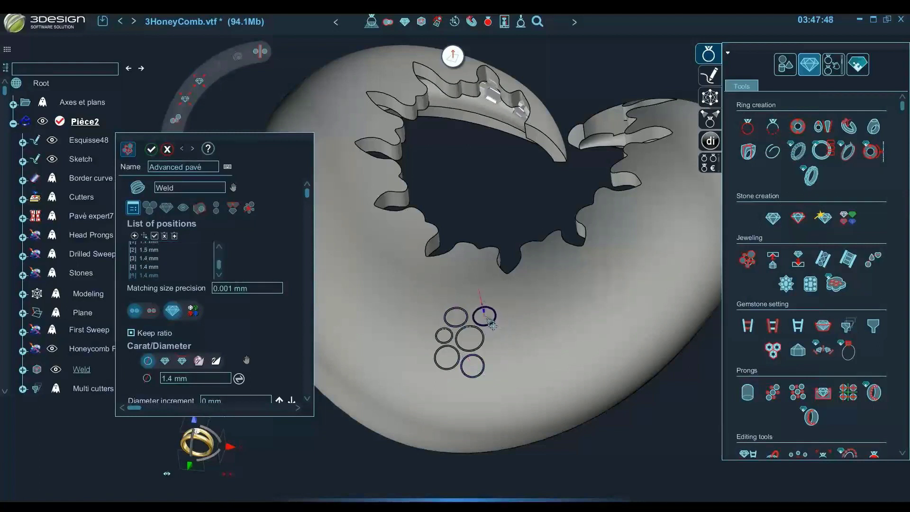
click(483, 316)
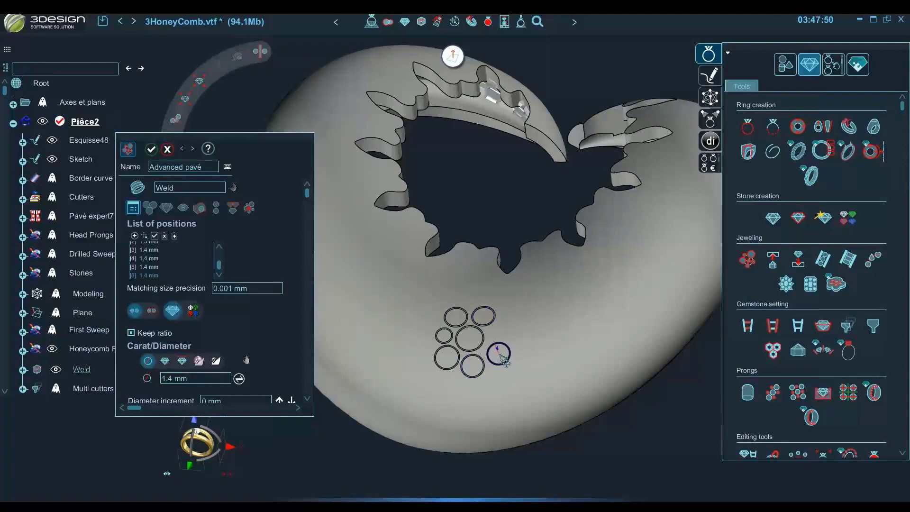
- Switch to editing the pavé positions, select the circles around the 1.7 mm stone and shift them on the surface
click(144, 235)
click(448, 367)
click(439, 340)
click(450, 324)
click(478, 328)
click(489, 330)
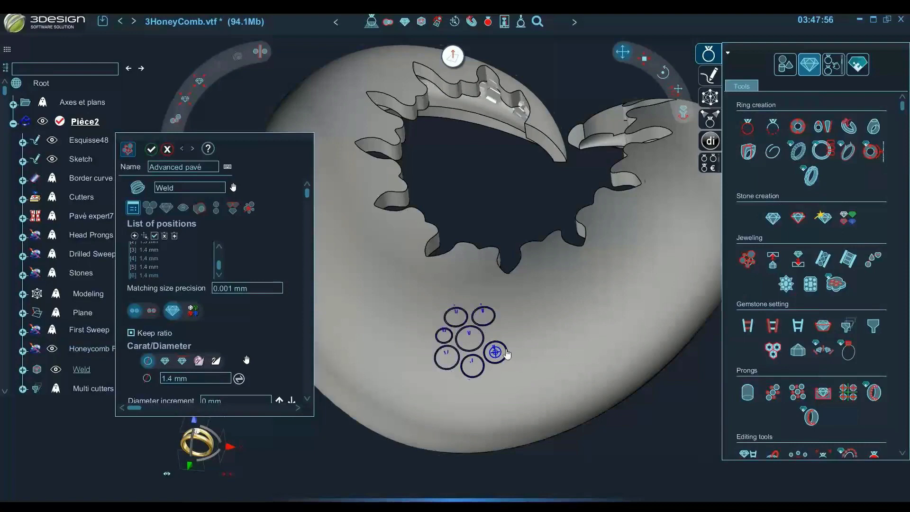
scroll(489, 332, up, 4)
drag(533, 334, 493, 287)
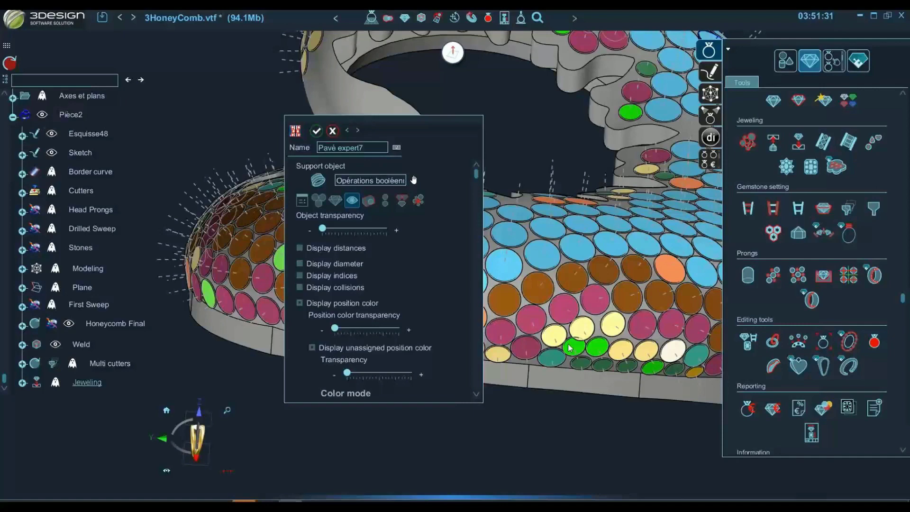
- Adjust the display options of the advanced pavé positions
scroll(561, 281, up, 3)
scroll(541, 281, down, 7)
scroll(344, 334, down, 2)
click(311, 295)
click(307, 347)
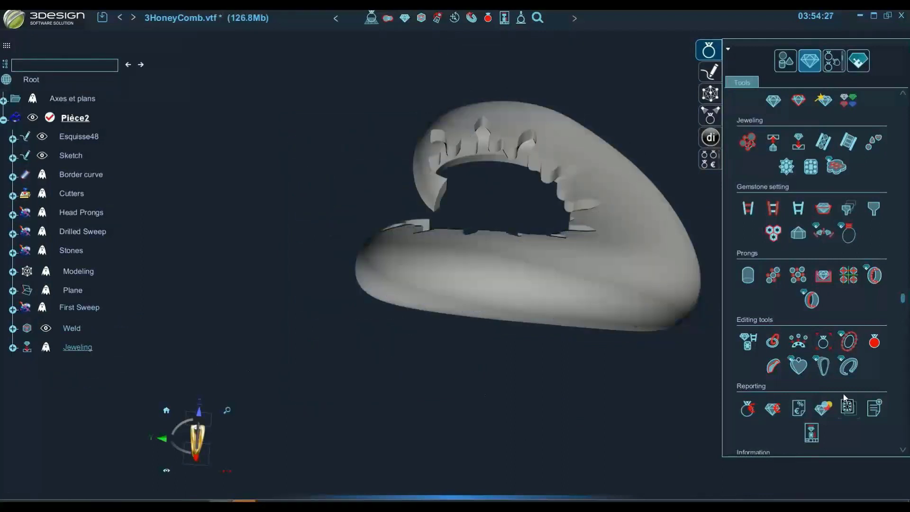
- Set up a gem setter report for the jeweling stones, coloring them with the pavé colors
click(823, 408)
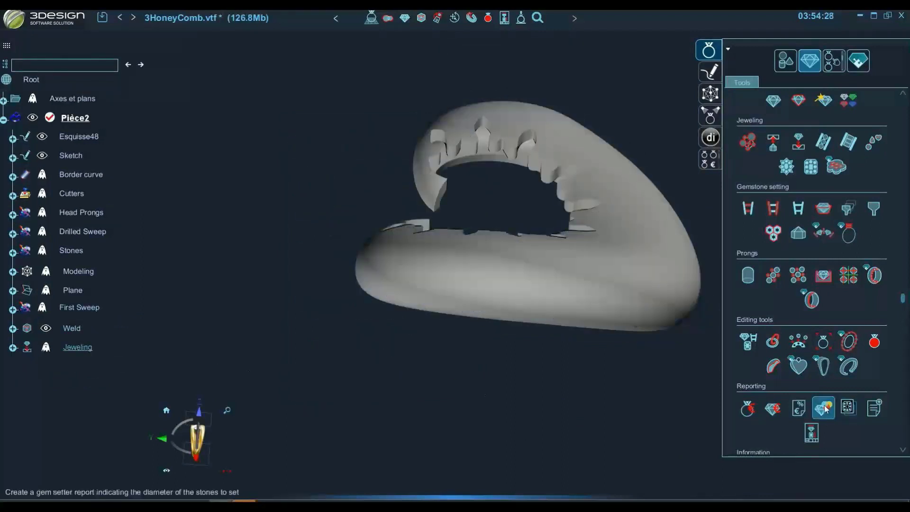
click(458, 240)
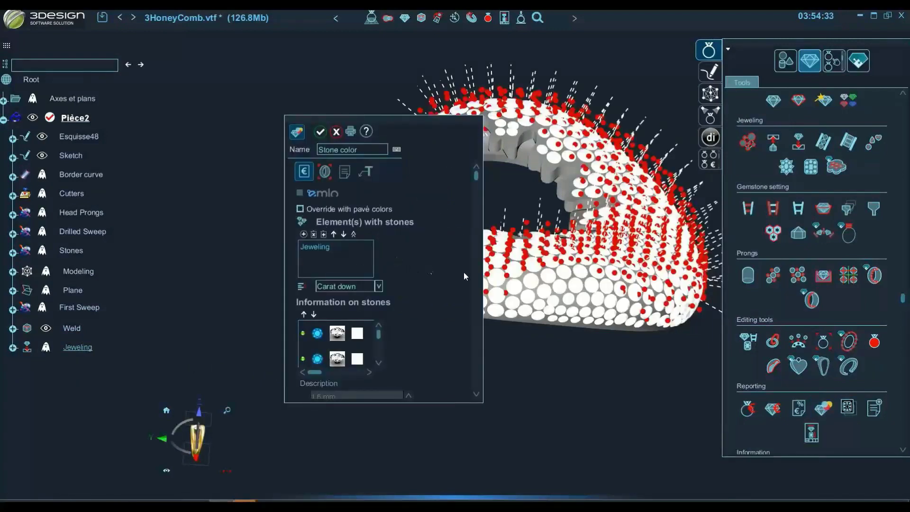
scroll(439, 243, down, 4)
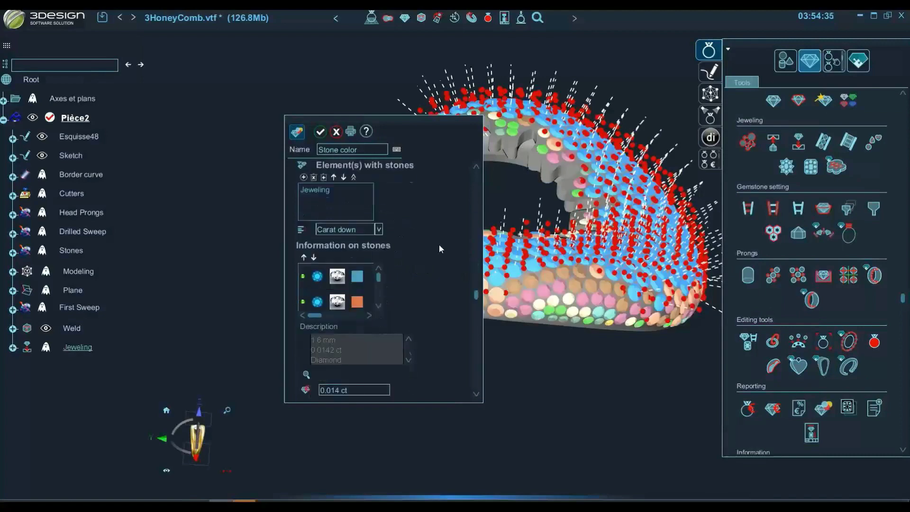
middle_drag(637, 307, 603, 301)
scroll(603, 301, up, 2)
scroll(603, 301, up, 1)
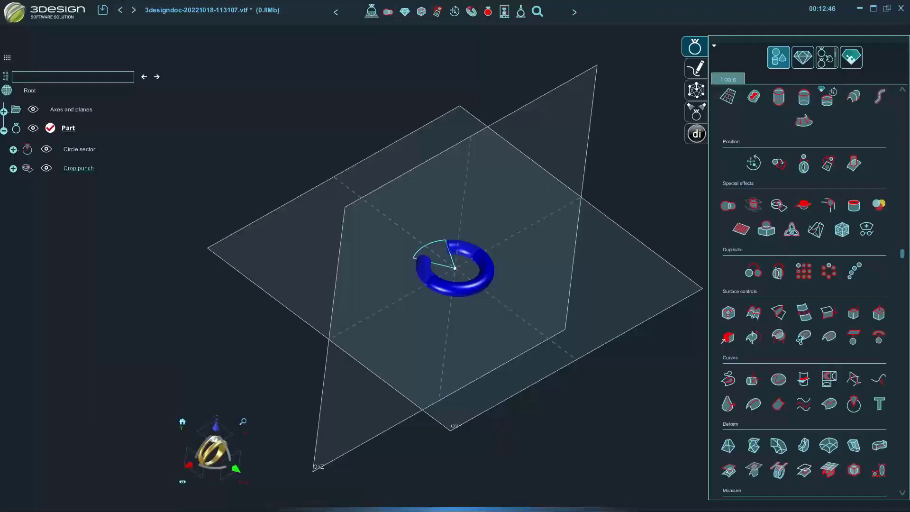
- Create a new document with an empty new part
click(14, 13)
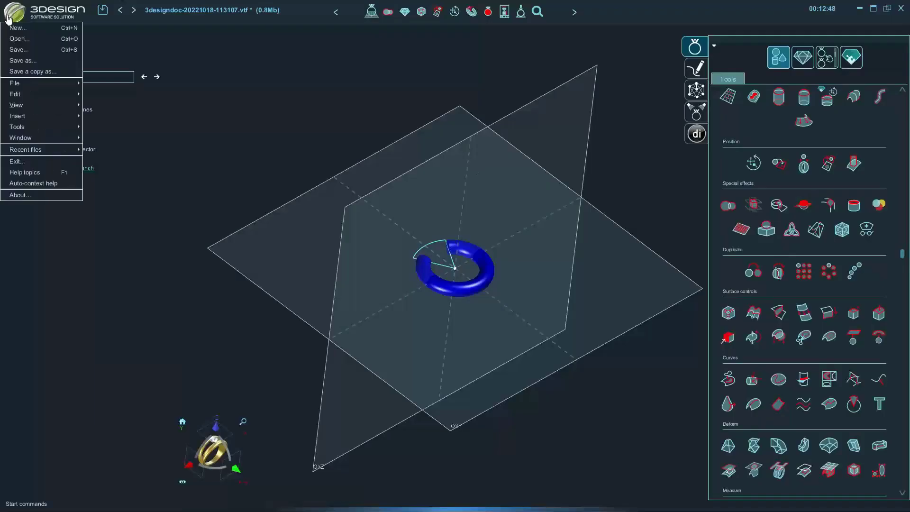
click(35, 34)
click(455, 274)
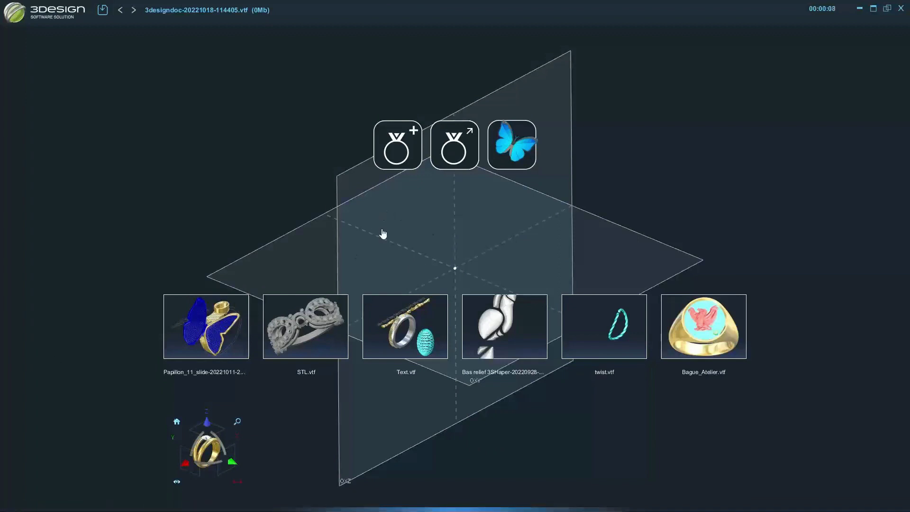
click(418, 143)
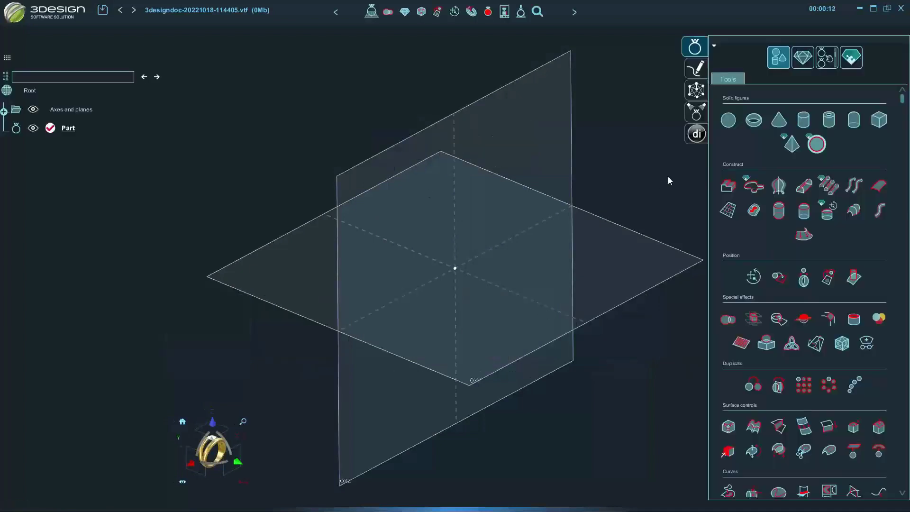
- Create an 18K yellow gold signet ring with an oval top of 12.923 by 9.231 mm
click(658, 247)
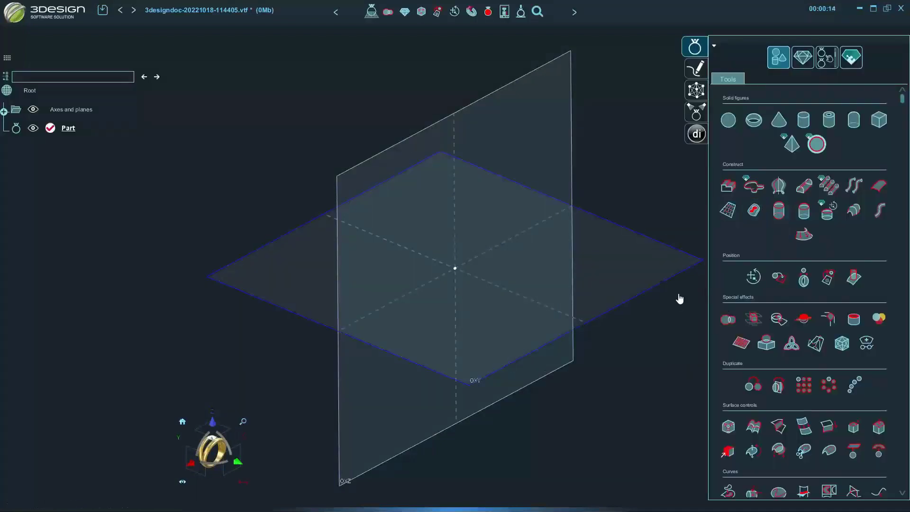
click(802, 57)
click(854, 122)
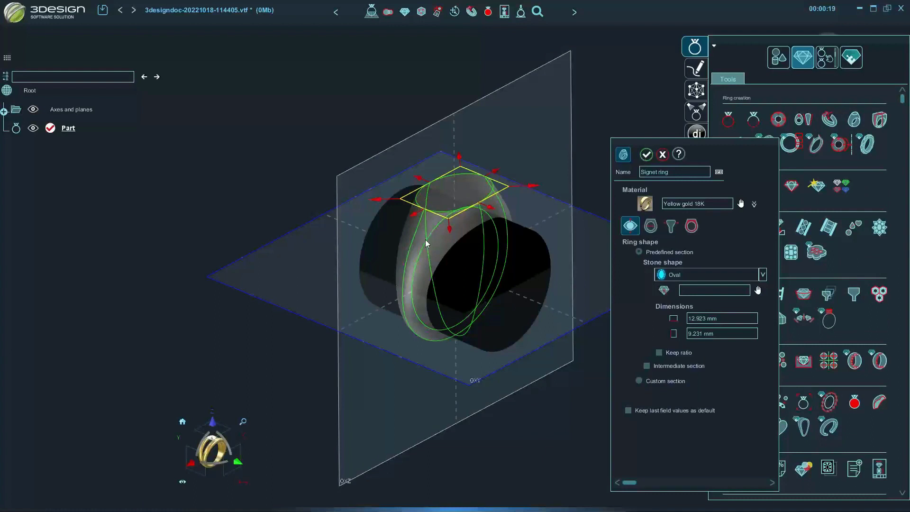
key(Return)
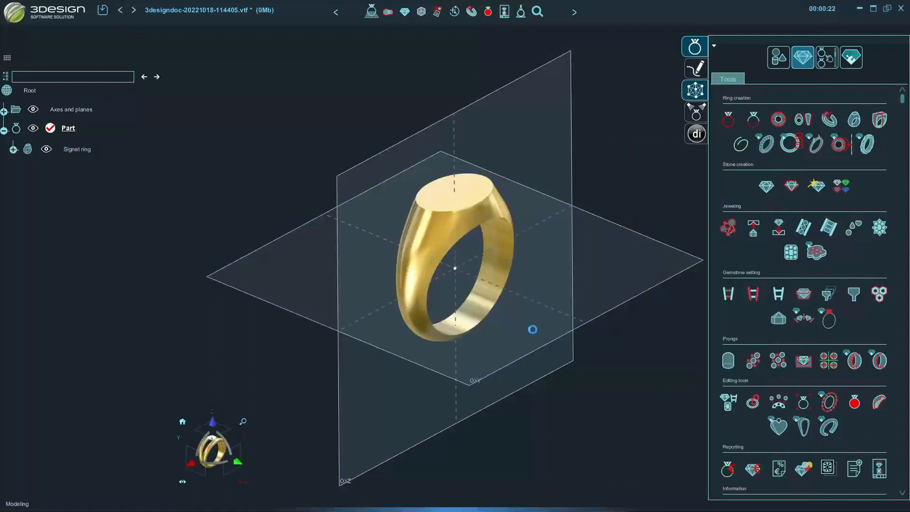
- Start Retopology in a new mesh modeling, using the signet ring solid as the support
right_drag(545, 348, 542, 378)
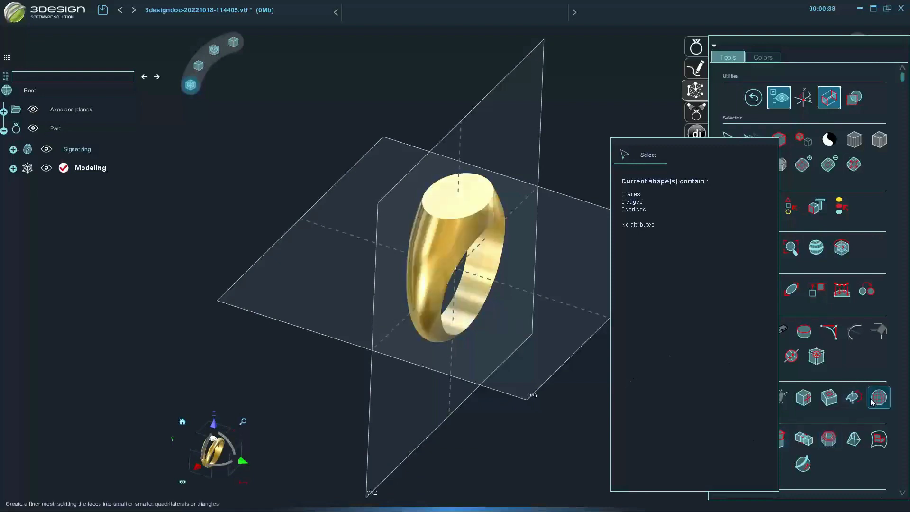
drag(637, 140, 564, 133)
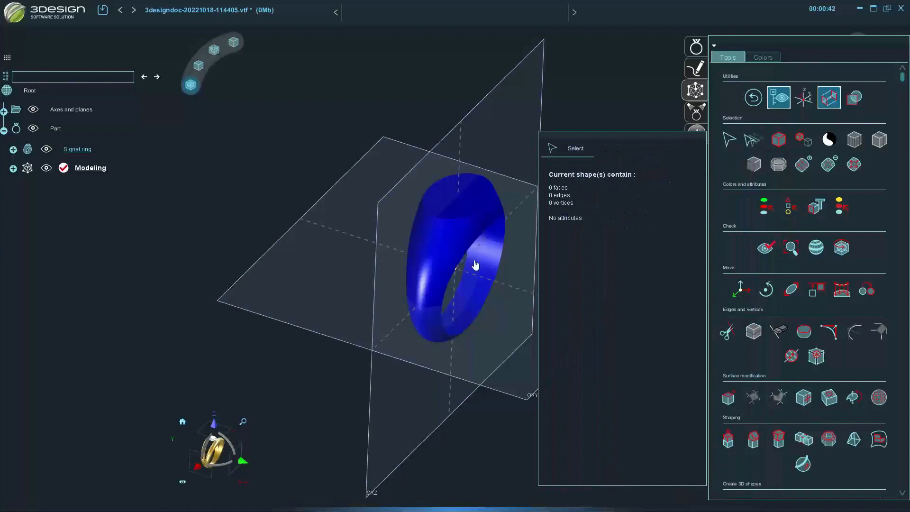
scroll(800, 407, down, 3)
click(878, 327)
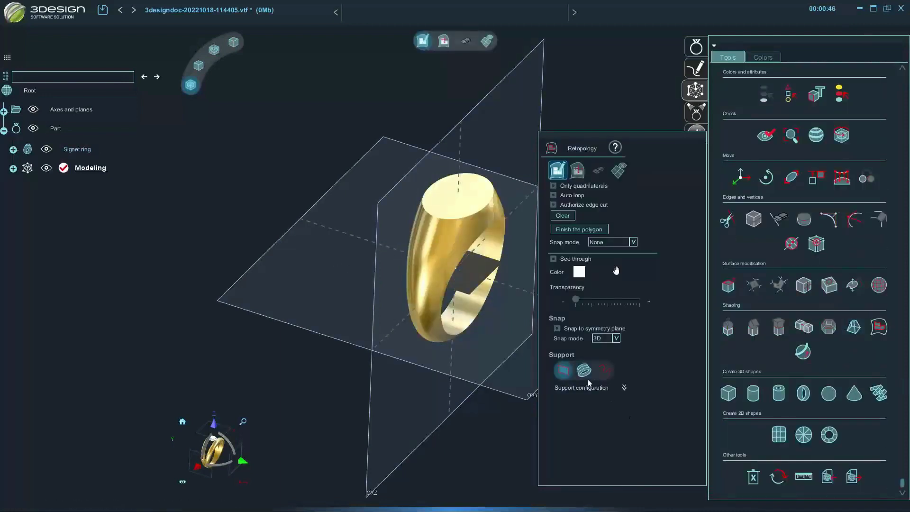
click(584, 370)
click(623, 295)
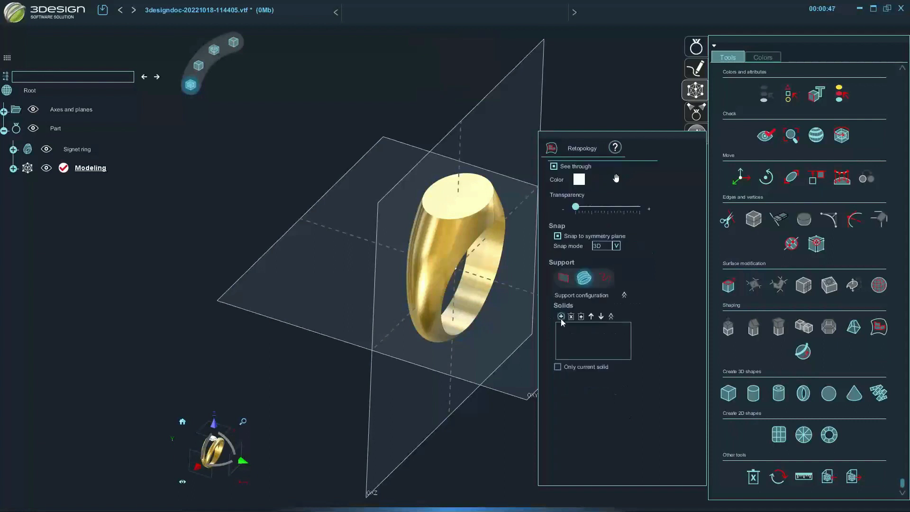
click(448, 267)
- Raise the see-through transparency of the retopology display so the signet ring turns dark and translucent
right_drag(495, 323, 568, 303)
drag(581, 301, 623, 301)
right_drag(512, 320, 436, 265)
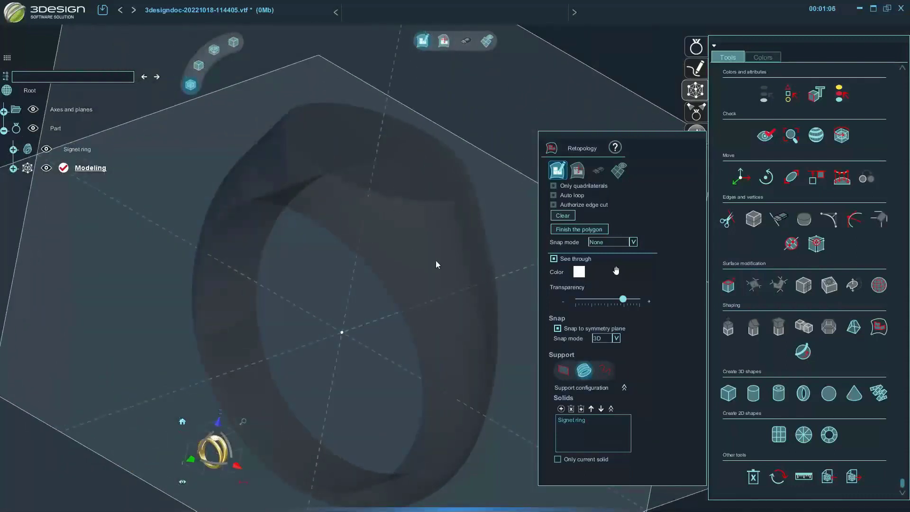
- Draw a first four-sided polygon on the side of the signet ring's shoulder
click(442, 297)
click(467, 288)
click(460, 252)
right_drag(407, 304, 414, 327)
right_drag(213, 431, 161, 438)
right_drag(408, 347, 99, 356)
mouse_move(495, 350)
right_down()
mouse_move(332, 317)
mouse_move(308, 324)
mouse_move(473, 338)
mouse_move(494, 320)
mouse_move(441, 342)
mouse_move(427, 361)
right_up()
- Extend the polygon's side edges both ways into a row of five quads across the ring's shoulder
click(577, 169)
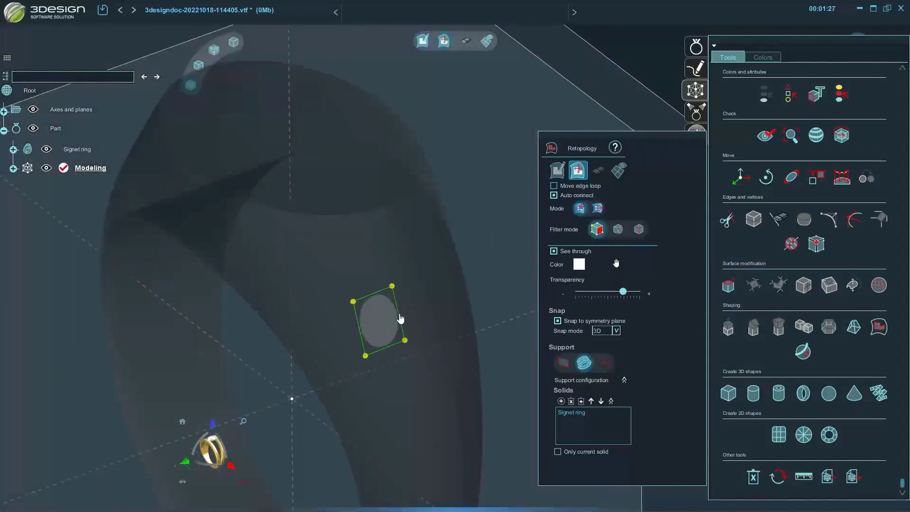
drag(409, 322, 455, 300)
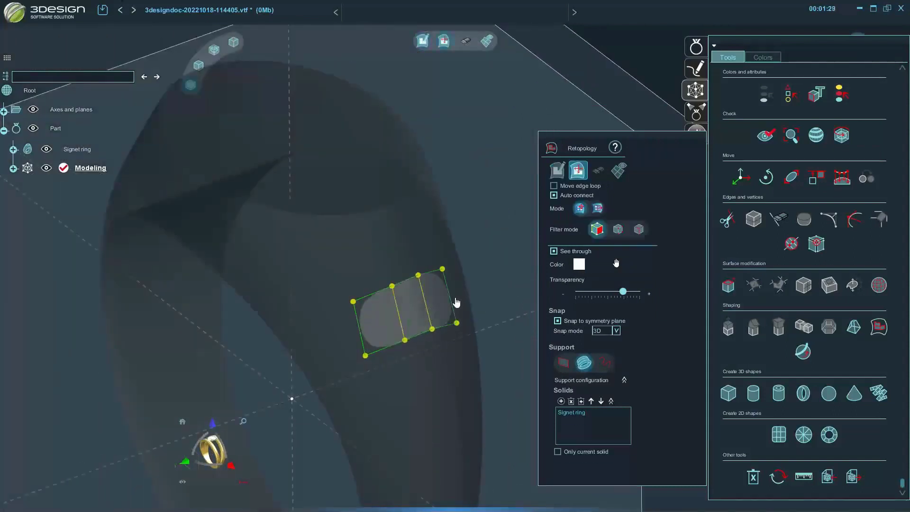
right_drag(461, 324, 492, 274)
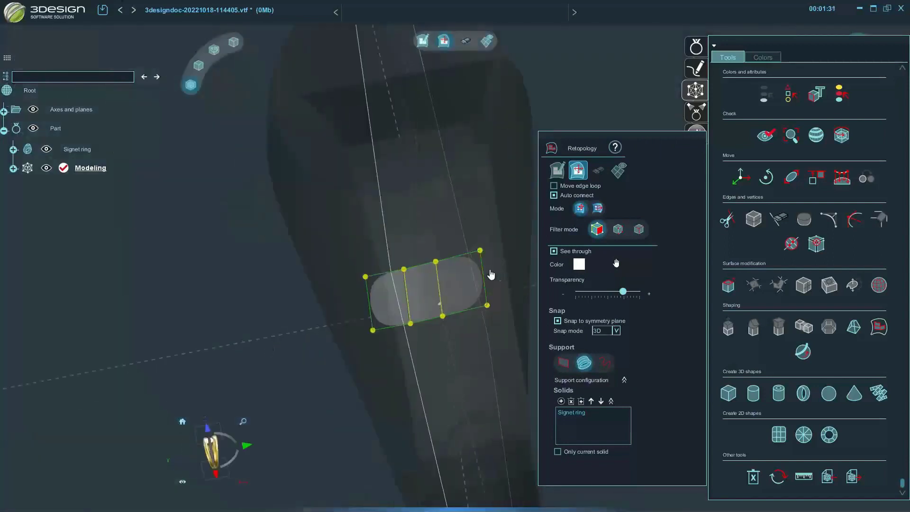
drag(496, 279, 521, 268)
right_drag(521, 267, 355, 329)
drag(356, 328, 318, 328)
- Extend a second row of three connected quads below the first one and shift its outer vertices
drag(379, 368, 398, 377)
drag(416, 332, 413, 356)
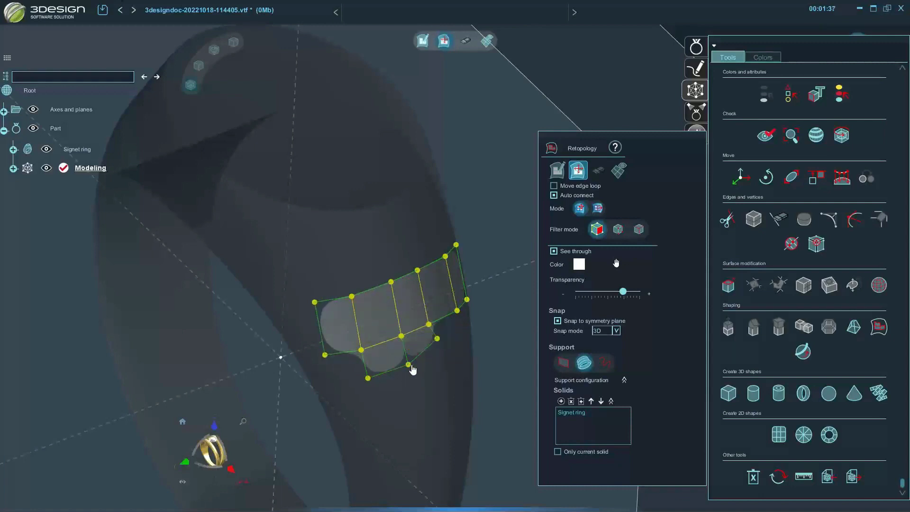
drag(453, 341, 461, 347)
right_drag(459, 377, 489, 346)
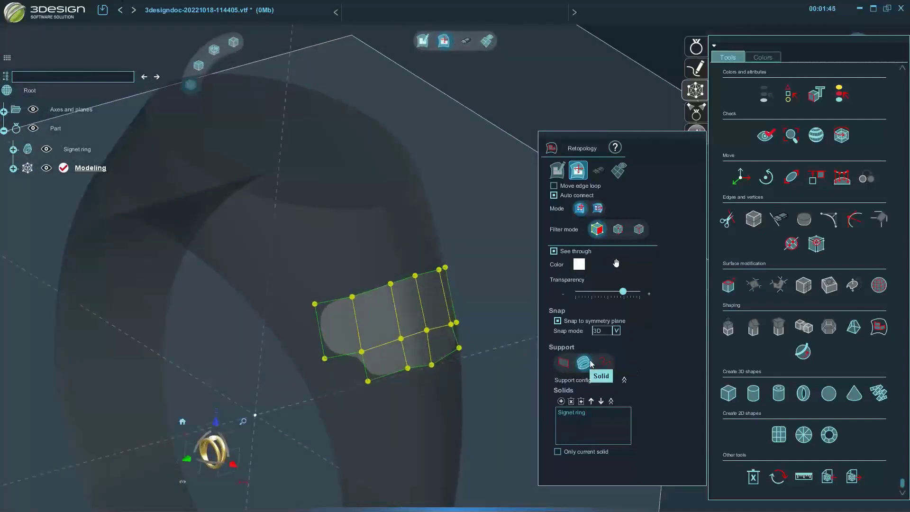
right_drag(480, 366, 429, 373)
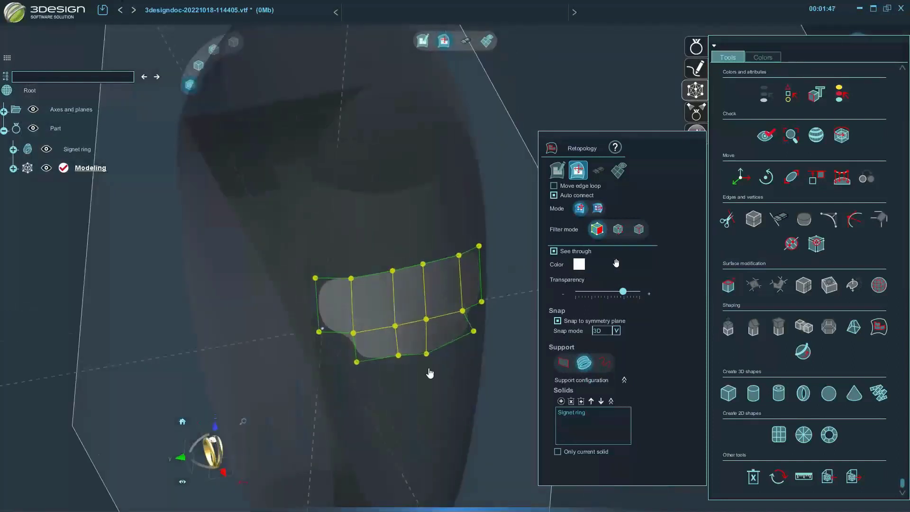
click(466, 345)
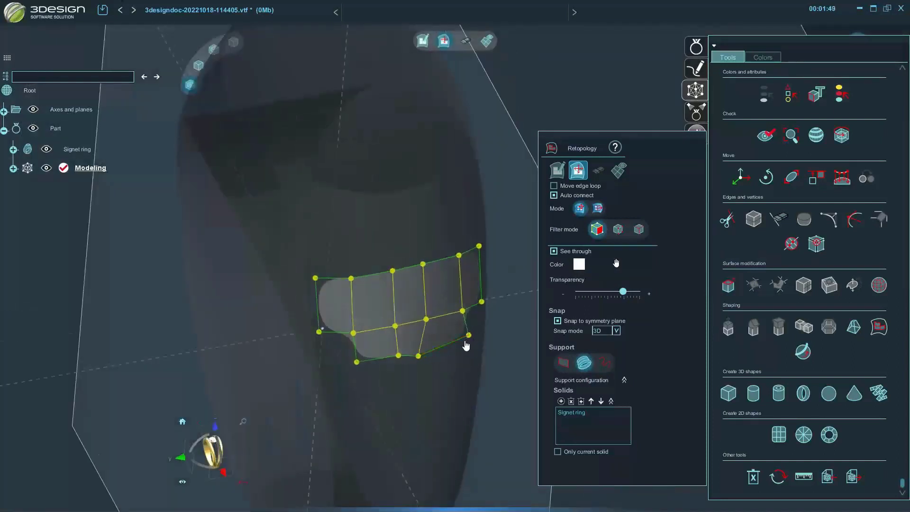
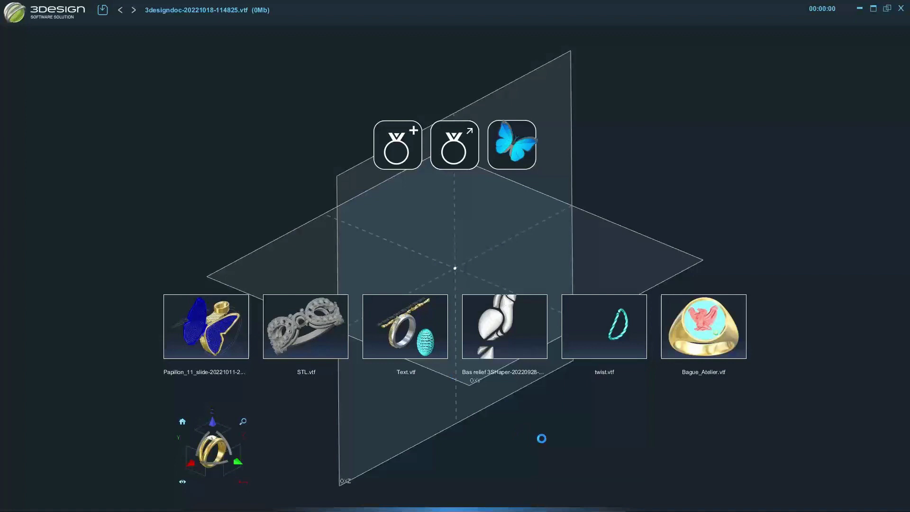
- Open the STL.vtf document with the stone-set ring model
click(213, 212)
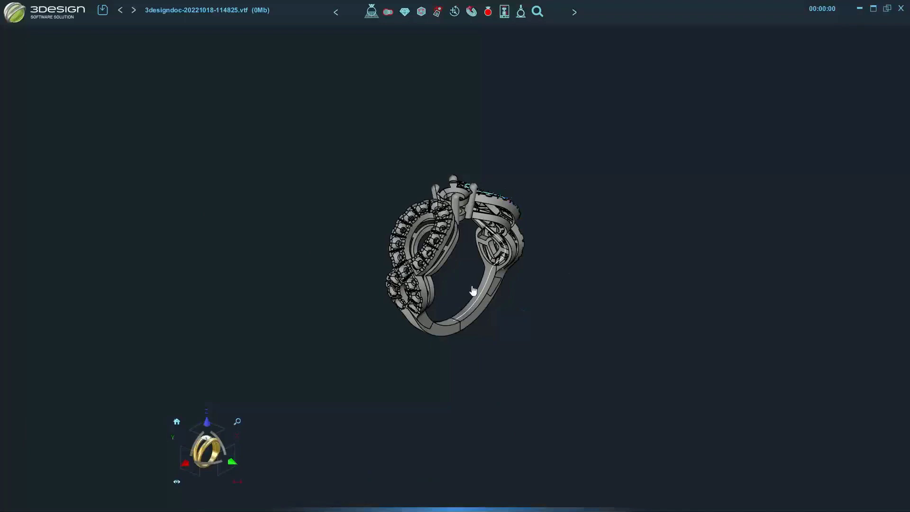
scroll(504, 354, up, 2)
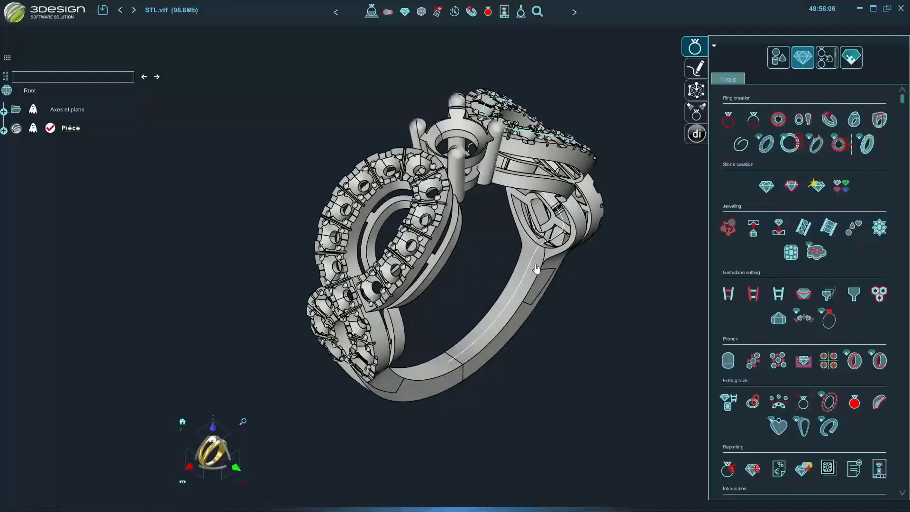
key(Delete)
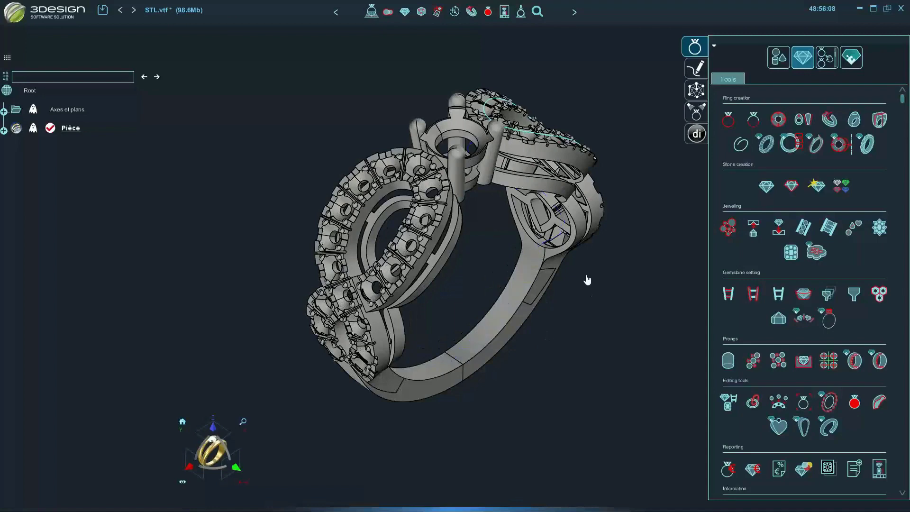
right_drag(548, 140, 587, 264)
click(569, 263)
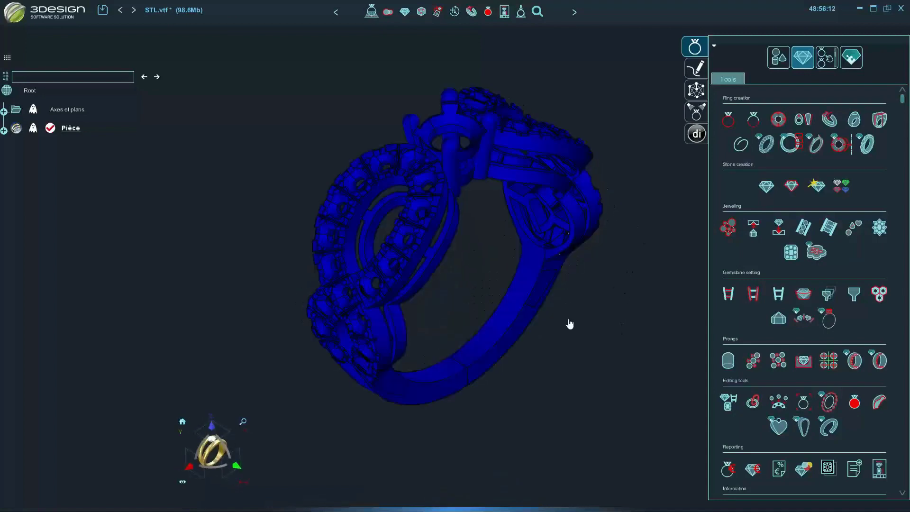
middle_drag(458, 257, 427, 266)
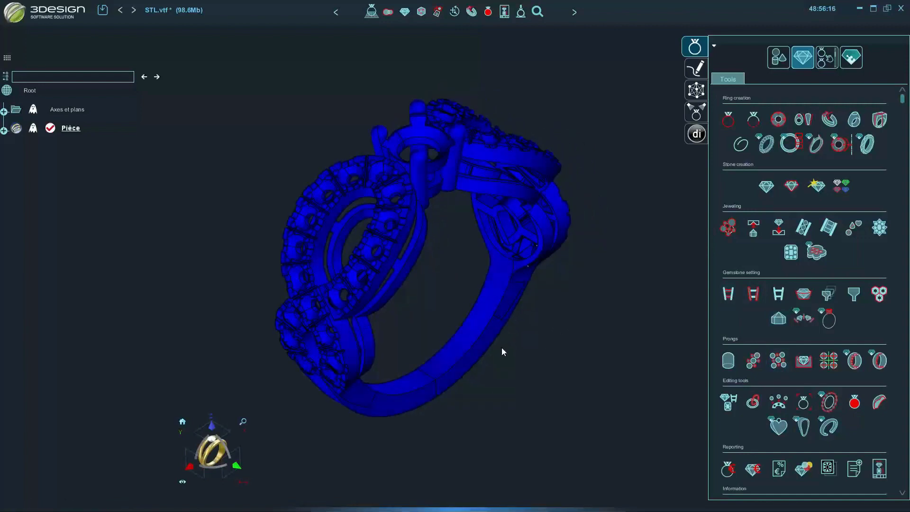
click(586, 191)
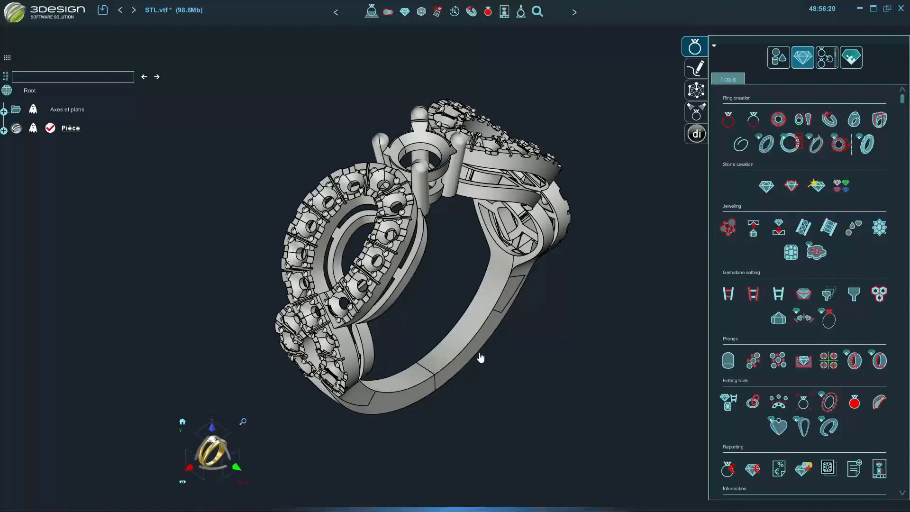
- Select the stone-set ring and start its STL export
click(470, 355)
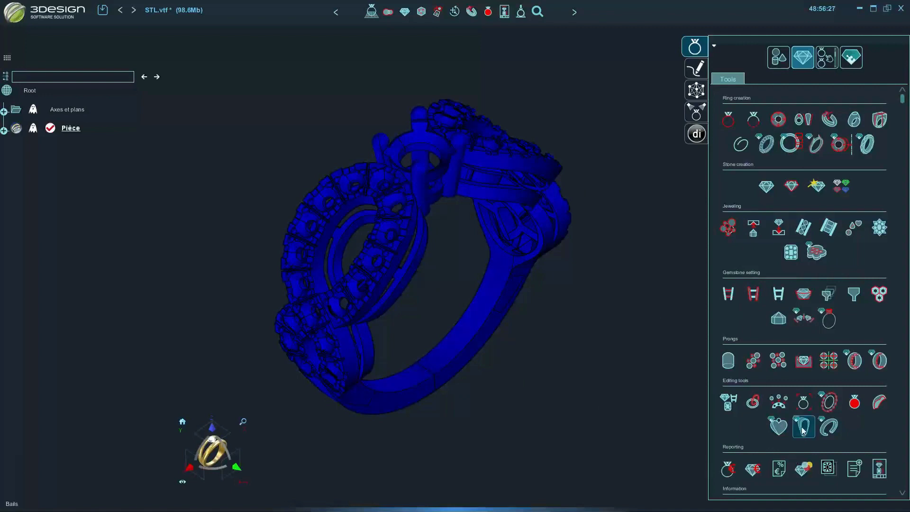
scroll(803, 412, down, 3)
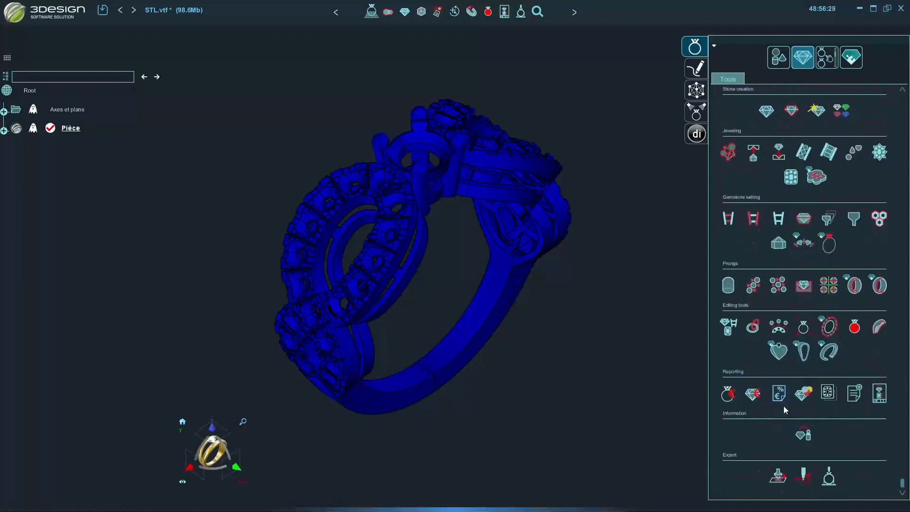
click(830, 478)
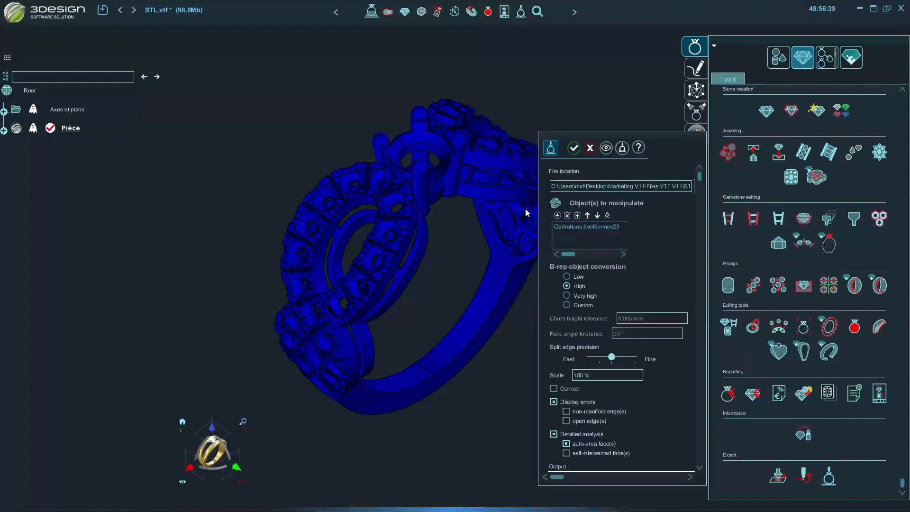
middle_drag(491, 271, 457, 268)
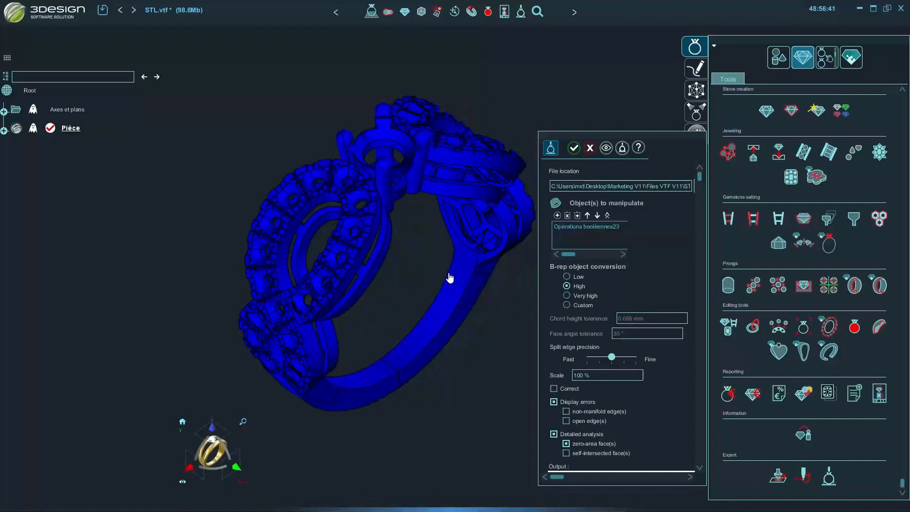
middle_drag(371, 314, 611, 284)
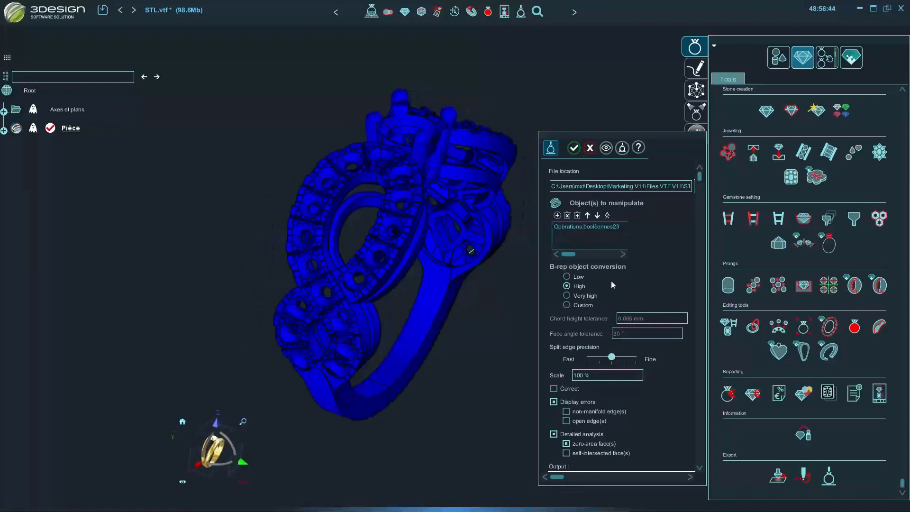
- Compute the ring's triangle mesh preview with High B-rep conversion, 100 % scale and zero-area face analysis, and inspect the mesh
scroll(607, 263, down, 3)
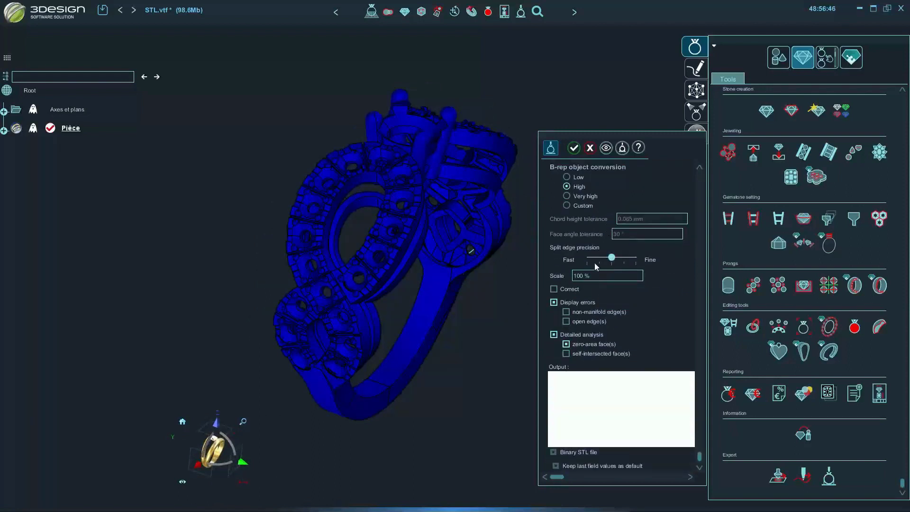
scroll(619, 340, up, 3)
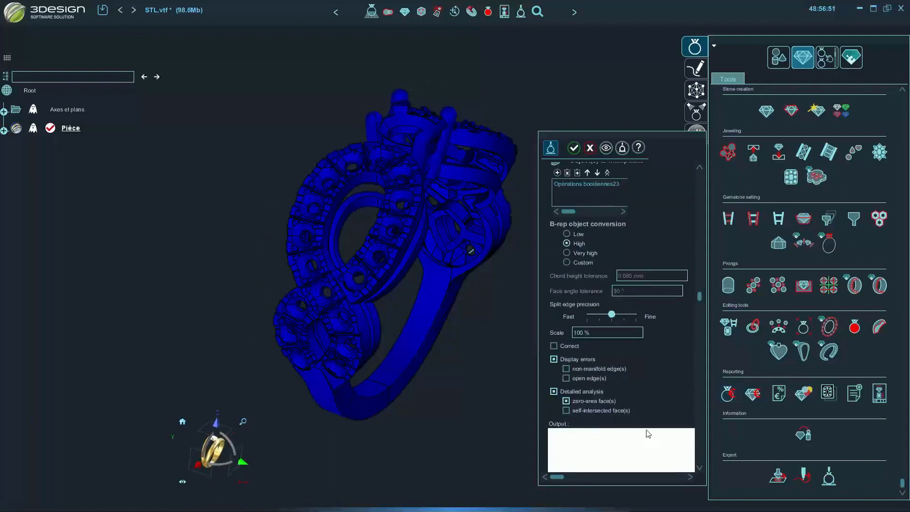
scroll(647, 429, down, 1)
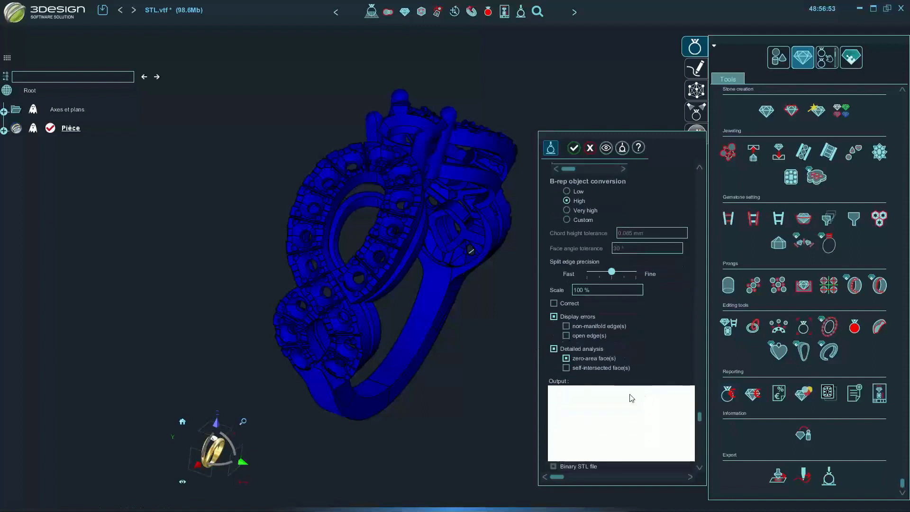
scroll(619, 325, up, 3)
click(574, 151)
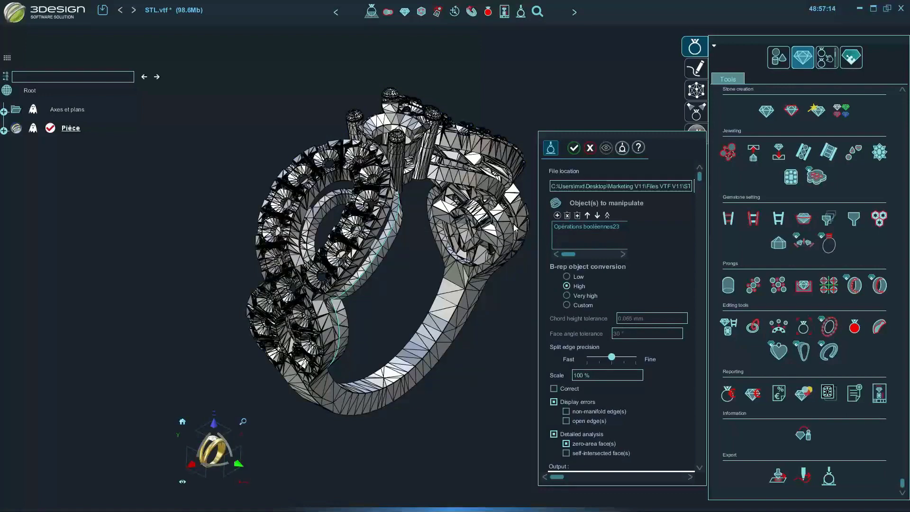
middle_drag(514, 294, 466, 314)
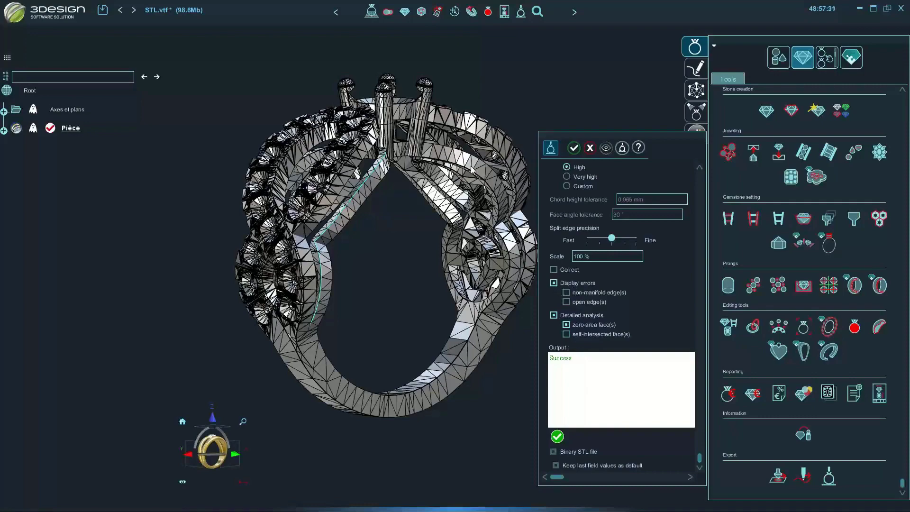
middle_drag(472, 169, 512, 292)
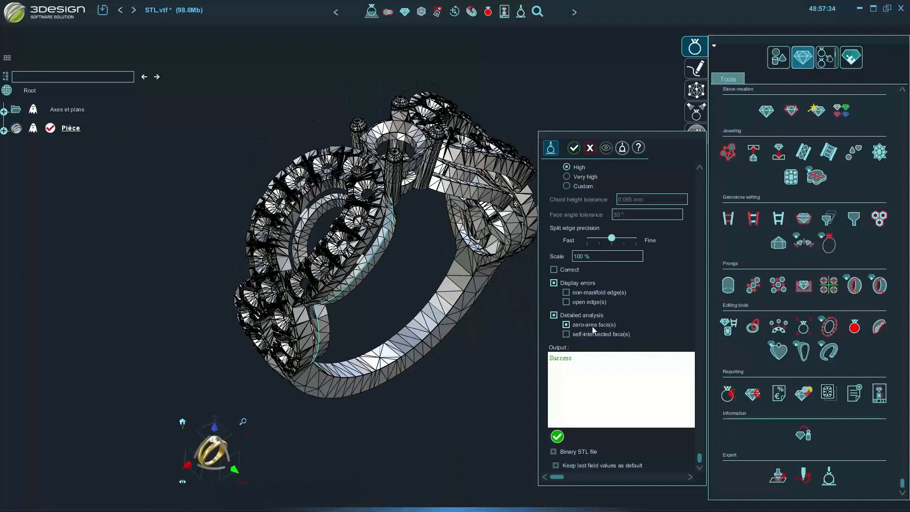
- Switch the detailed analysis to self-intersected faces only, refresh the mesh preview and examine the highlighted areas of the ring
click(565, 334)
click(605, 148)
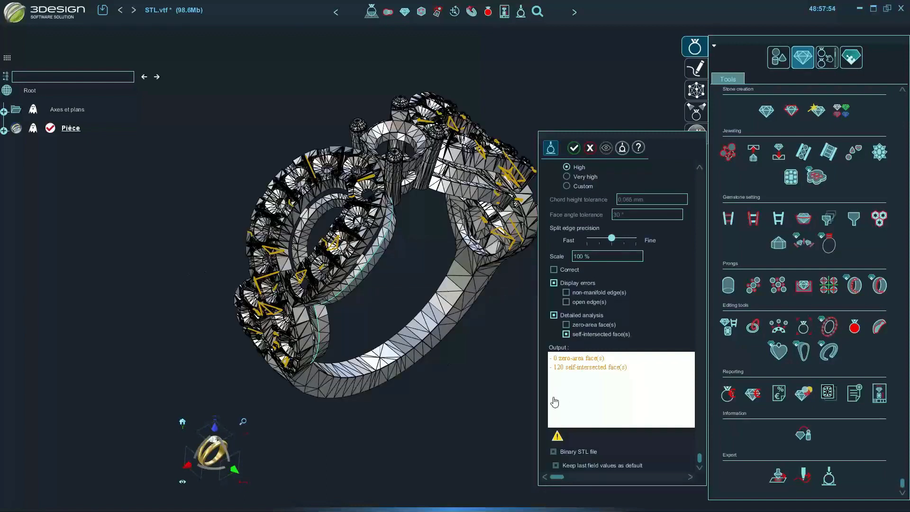
right_drag(445, 359, 568, 302)
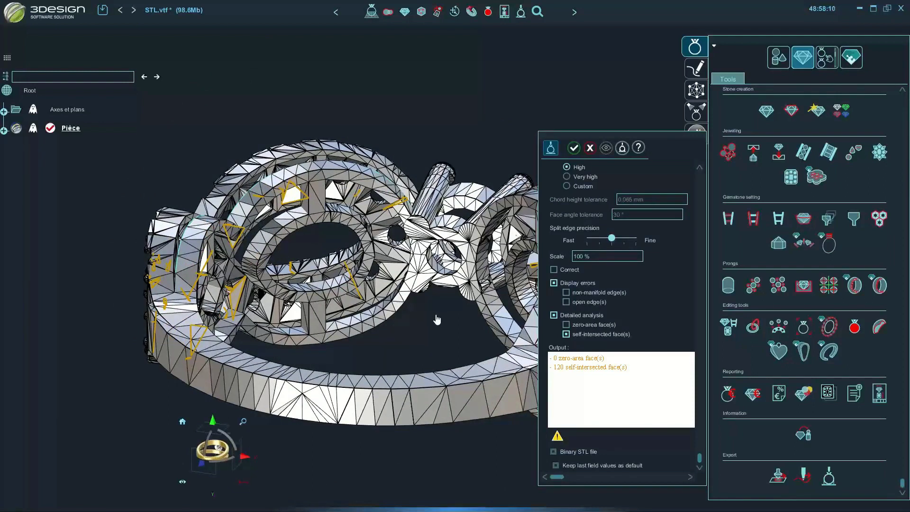
right_drag(403, 335, 422, 374)
scroll(422, 374, down, 3)
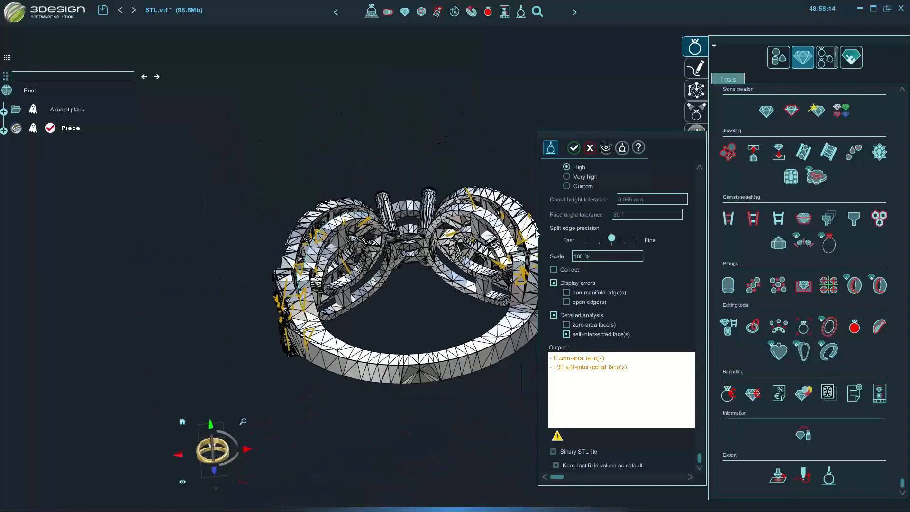
- Turn off the self-intersected face analysis and recompute the ring's mesh preview
click(564, 334)
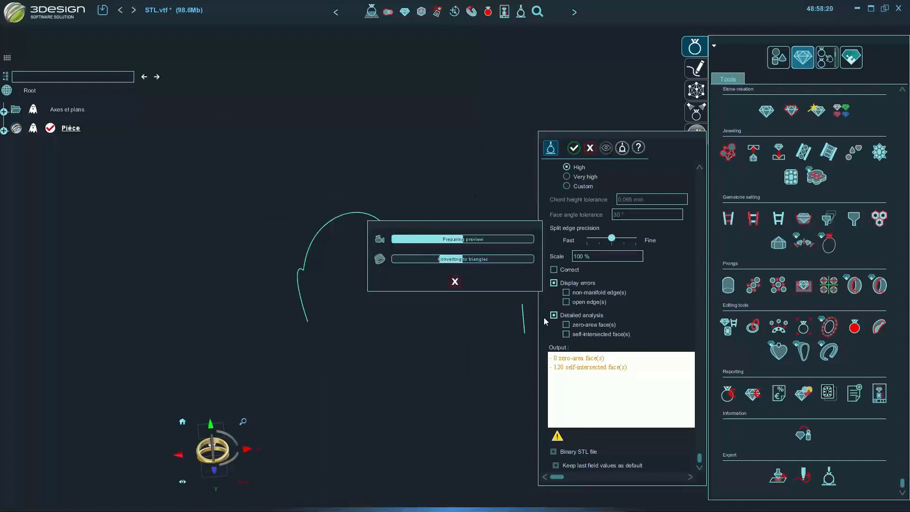
middle_drag(390, 153, 426, 336)
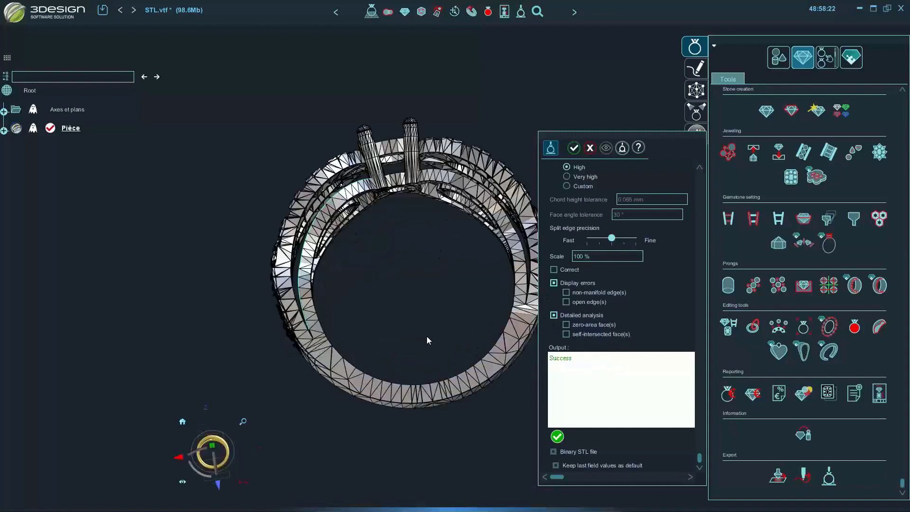
scroll(586, 323, up, 3)
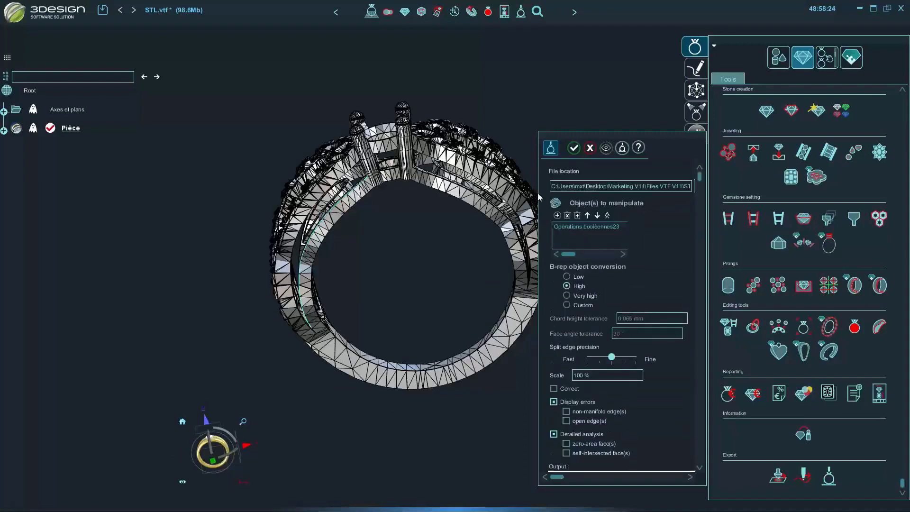
- Widen the export settings and check the save location of the STL file without saving
drag(539, 193, 506, 193)
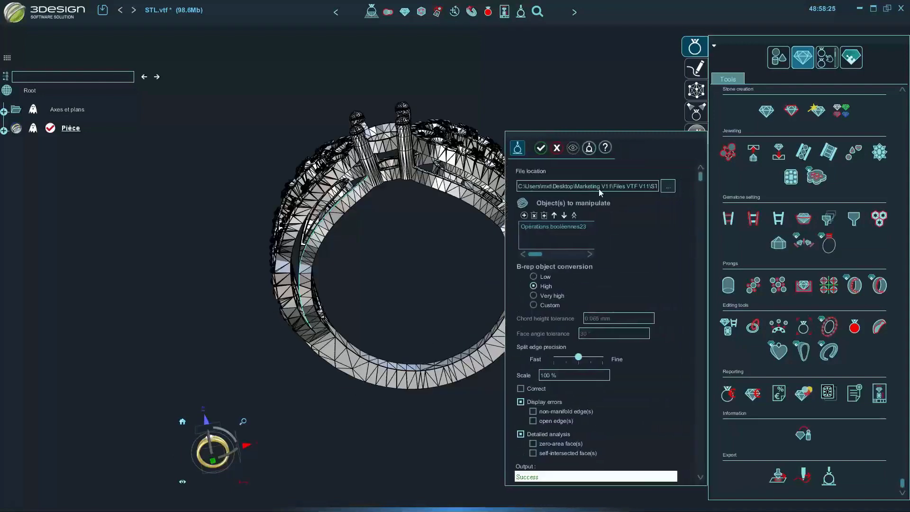
click(668, 186)
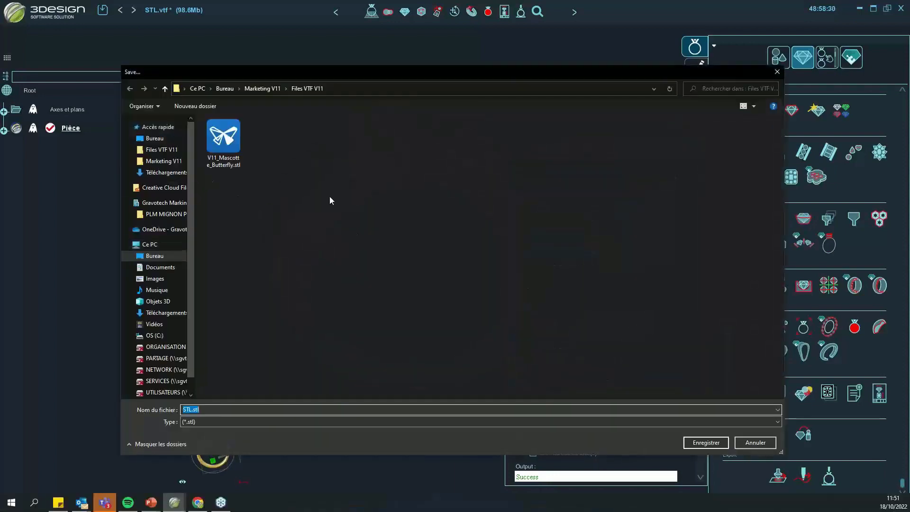
click(777, 74)
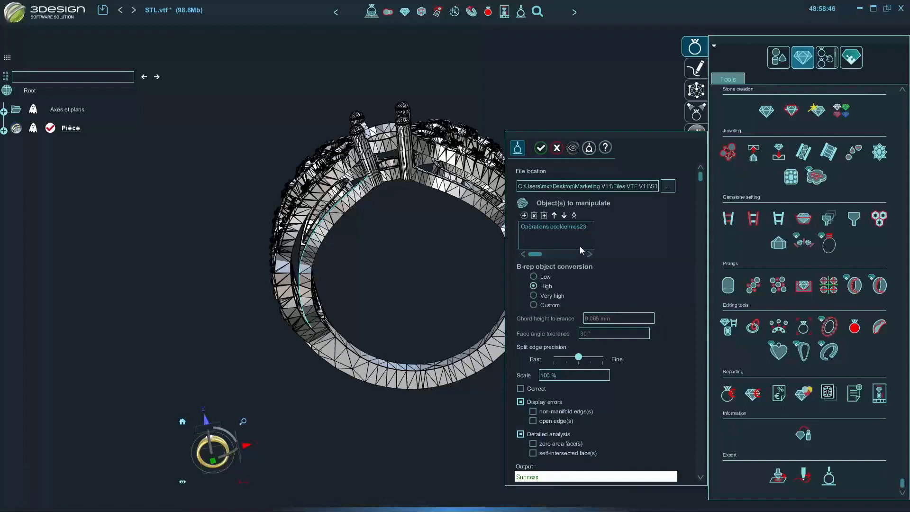
- Send the ring's STL mesh to PreForm and ignore the proposed repair of defective models
click(589, 149)
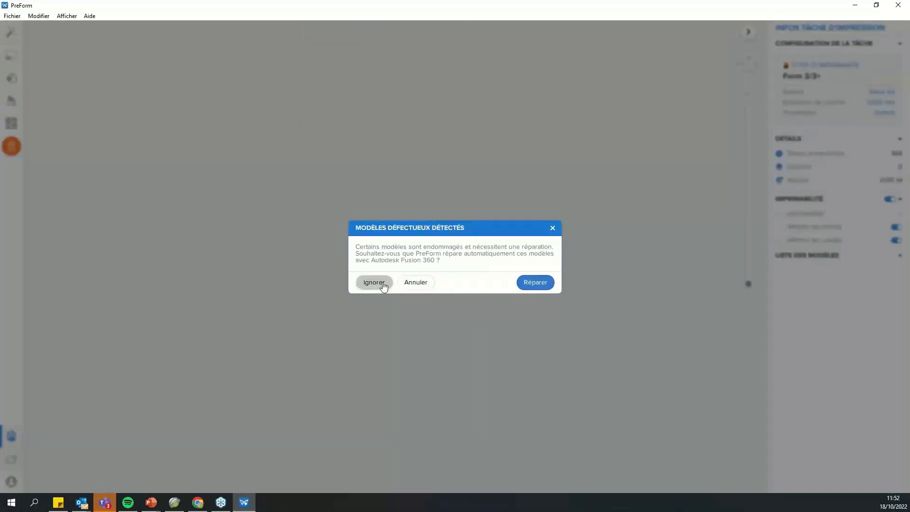
click(380, 282)
click(534, 295)
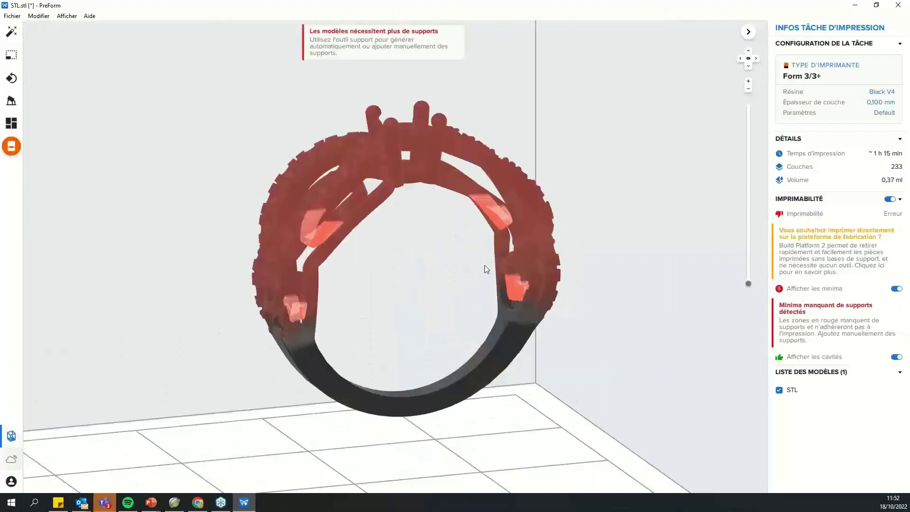
- Switch off the printability display in PreForm, inspect the ring on the build platform, and return to 3Design
click(890, 199)
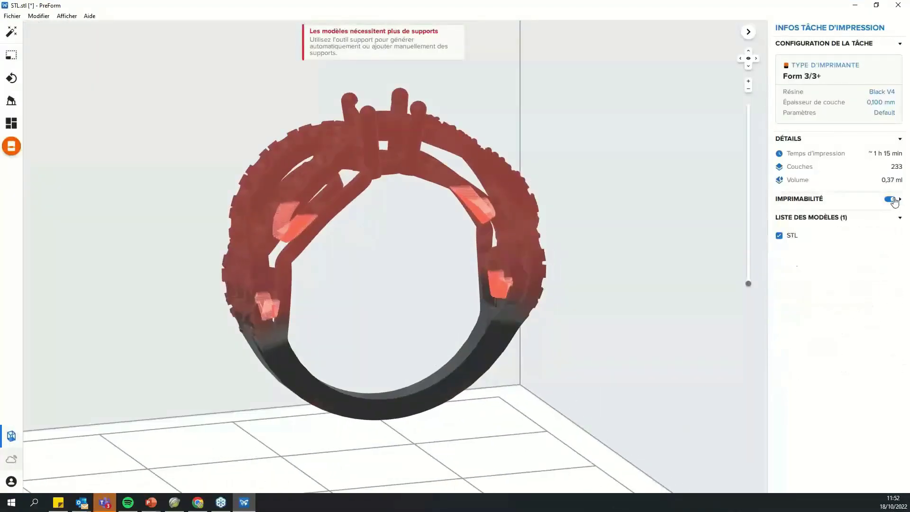
right_drag(613, 220, 605, 249)
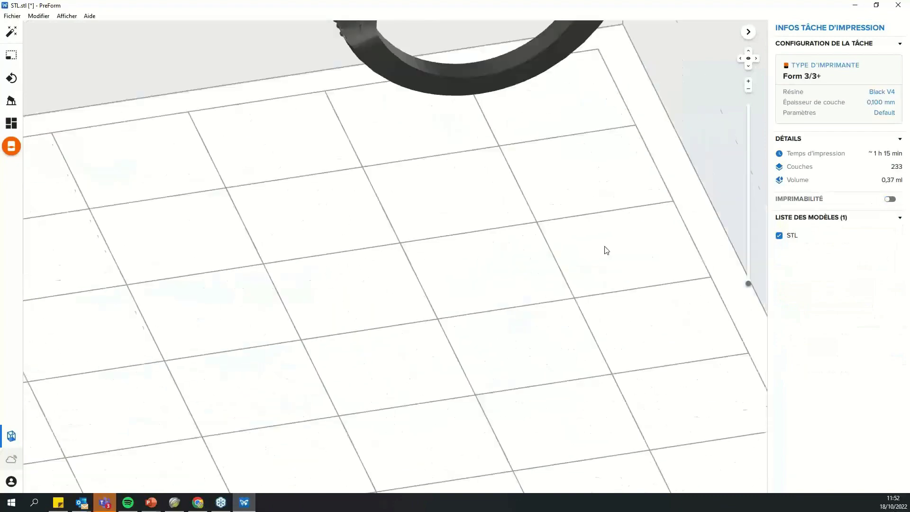
scroll(605, 249, down, 5)
scroll(583, 85, up, 3)
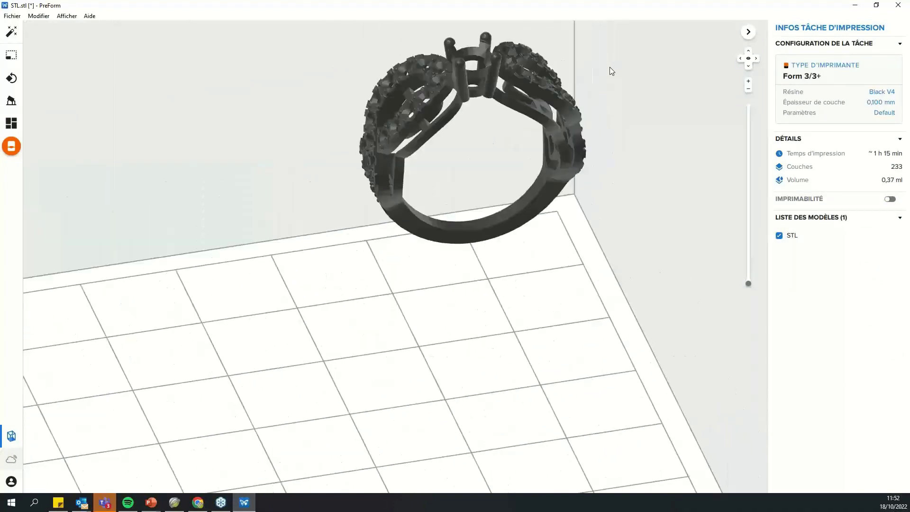
click(854, 5)
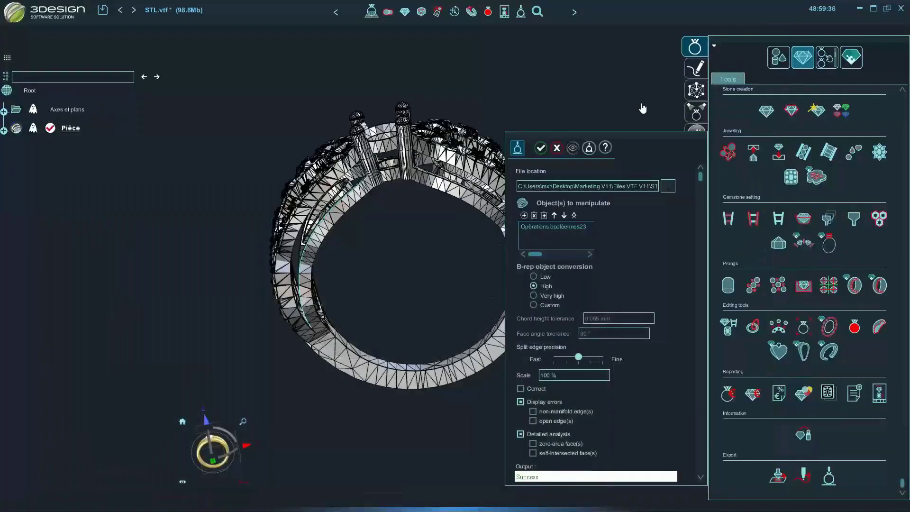